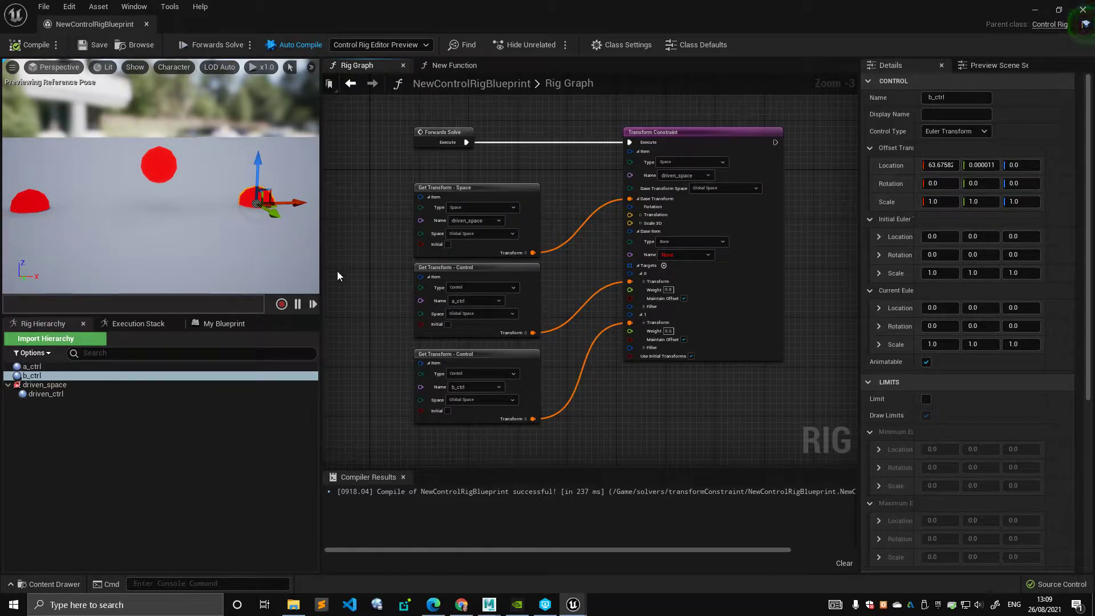
# Examine the Transform Constraint node setup in the Rig Graph and the blueprint's list of functions and variables
pyautogui.moveTo(527, 118); pyautogui.dragTo(513, 135, button='right')
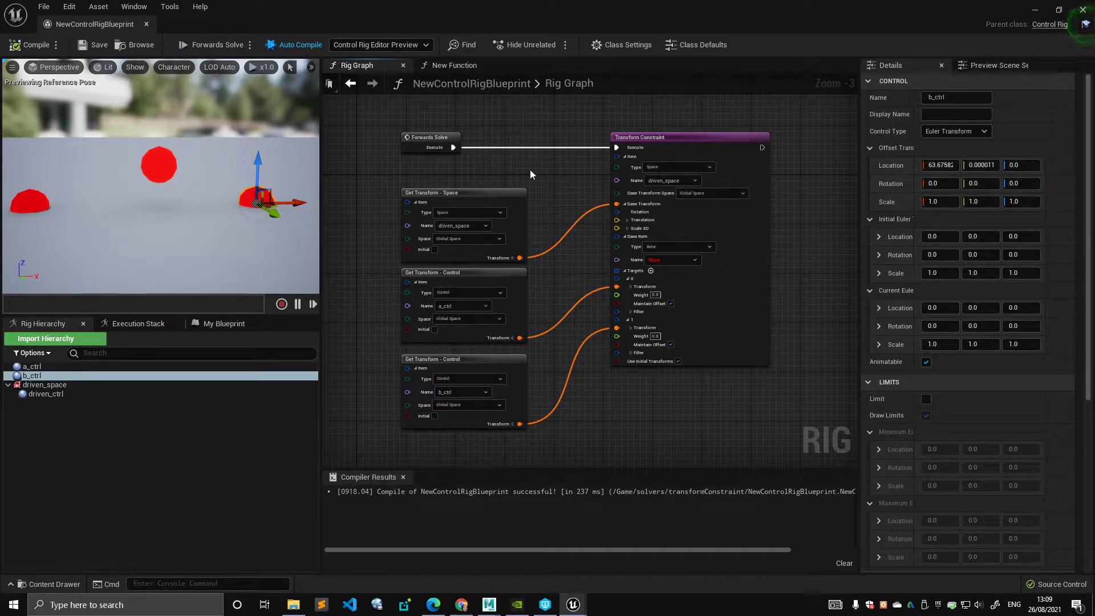
pyautogui.scroll(1, 505, 165)
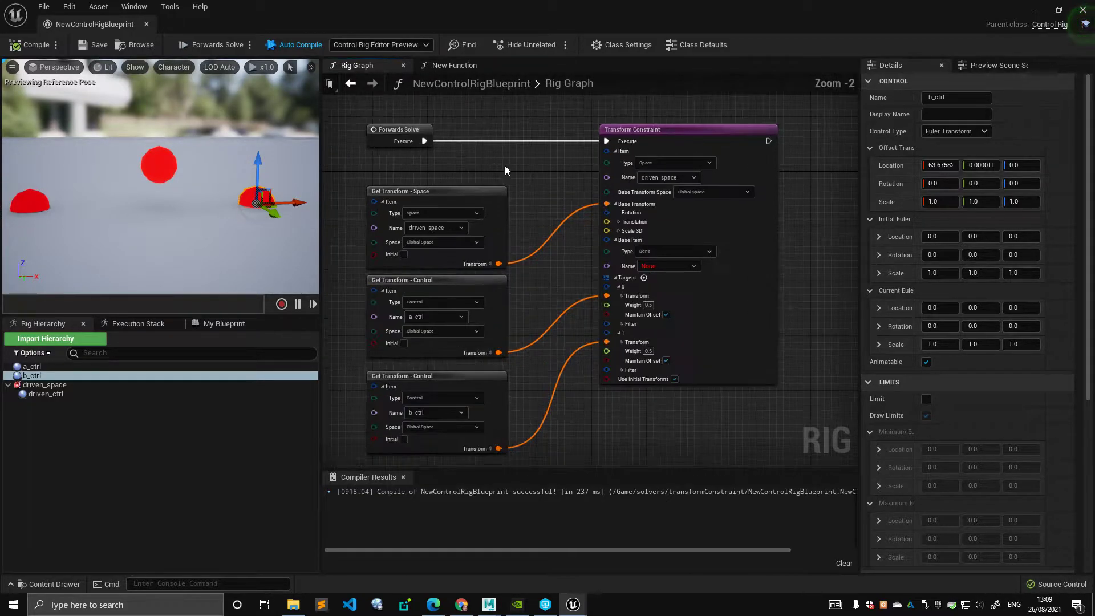
pyautogui.moveTo(384, 160); pyautogui.dragTo(456, 154, button='right')
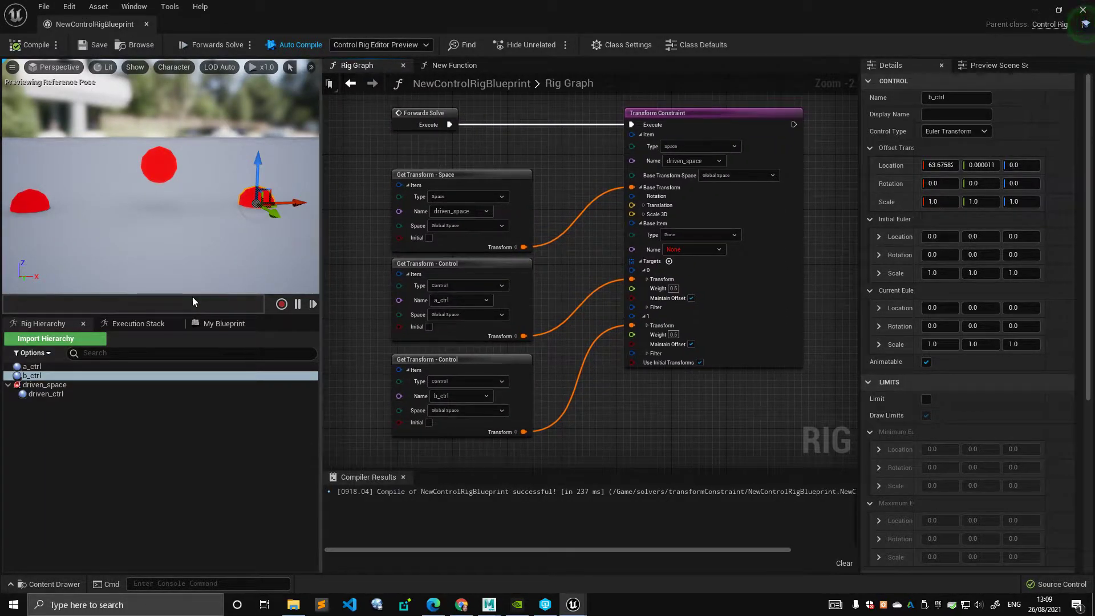
pyautogui.click(212, 325)
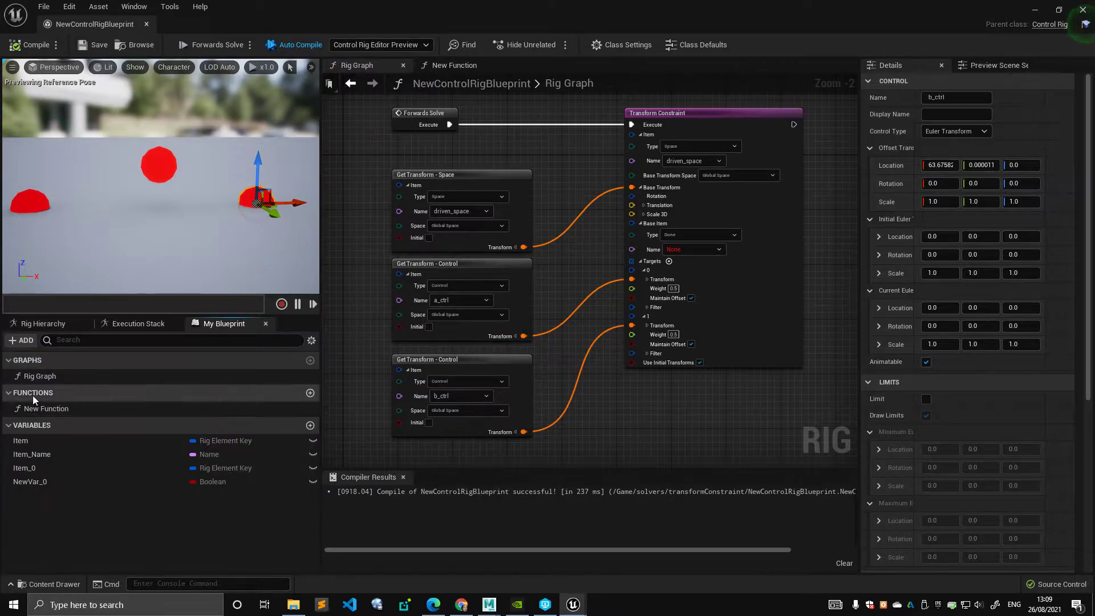
pyautogui.click(53, 392)
pyautogui.click(53, 395)
pyautogui.moveTo(479, 151); pyautogui.dragTo(481, 182, button='right')
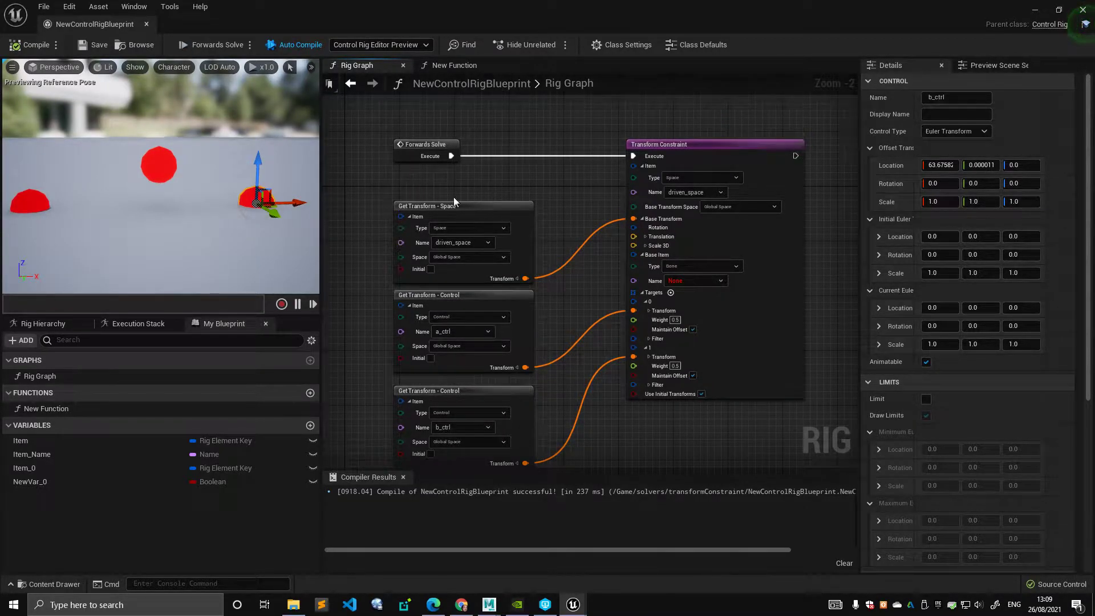
pyautogui.moveTo(454, 197); pyautogui.dragTo(475, 162, button='right')
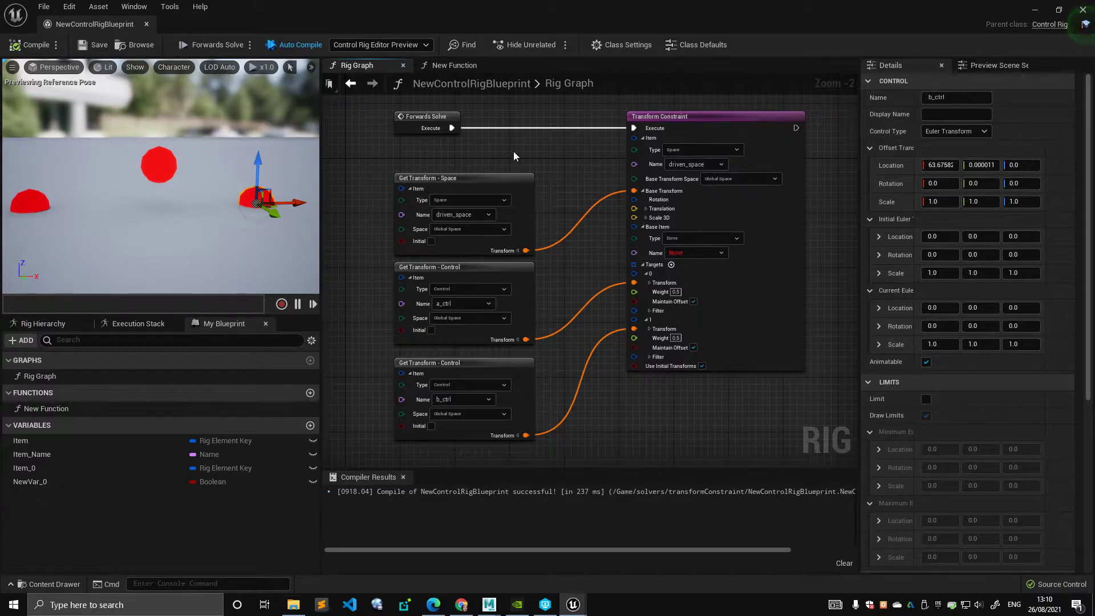
pyautogui.moveTo(514, 152); pyautogui.dragTo(531, 184, button='right')
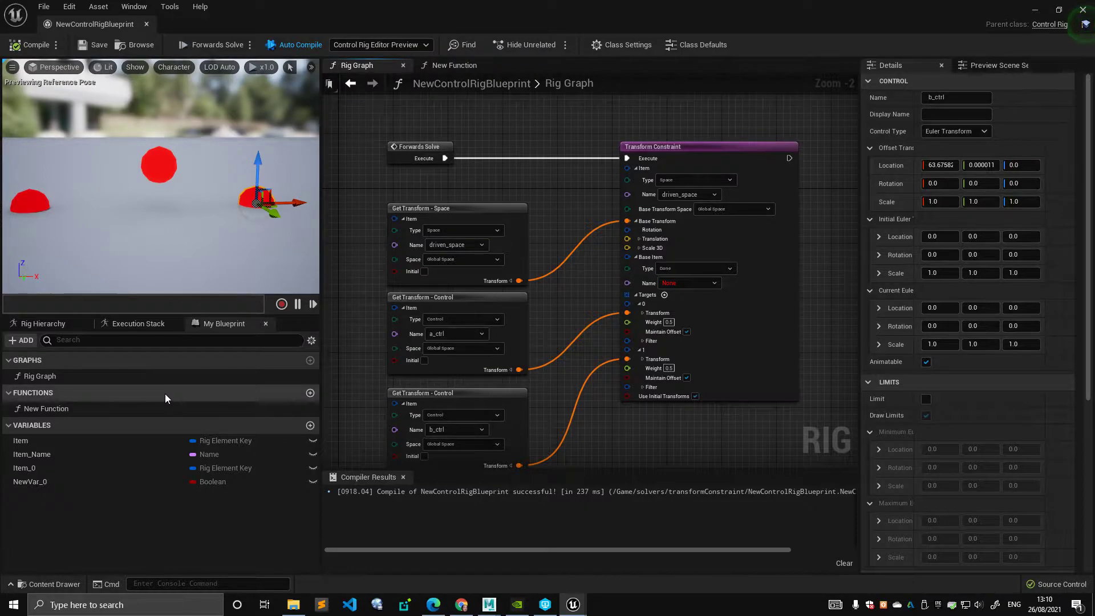
pyautogui.moveTo(452, 218); pyautogui.dragTo(430, 196, button='right')
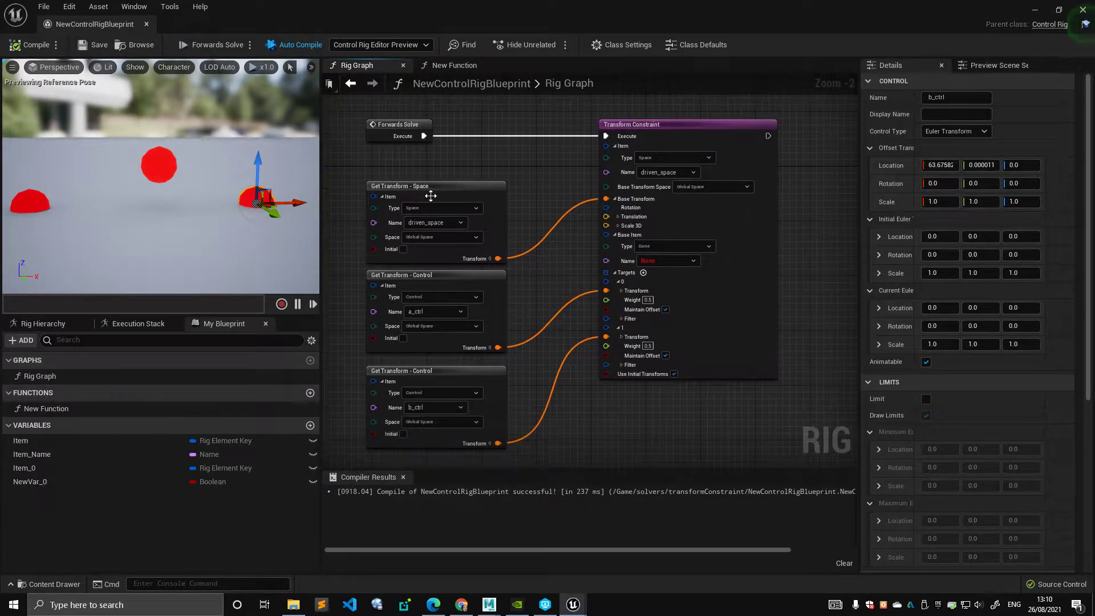
# Promote the Transform Constraint node's Item input to a variable and delete the getter node it creates
pyautogui.scroll(2, 518, 228)
pyautogui.moveTo(545, 170); pyautogui.dragTo(518, 243, button='right')
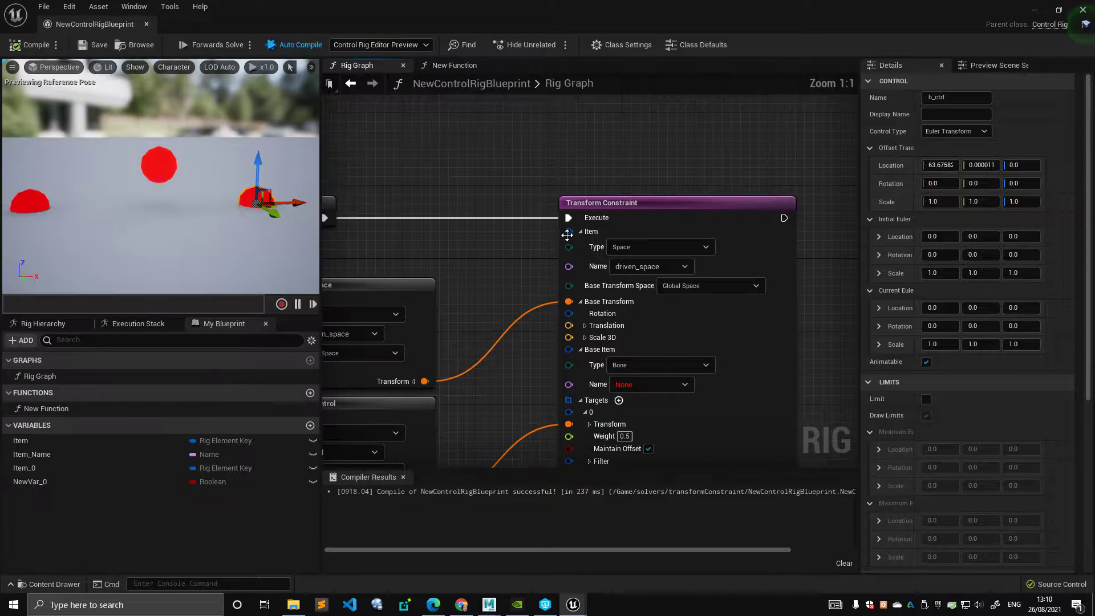
pyautogui.moveTo(568, 231); pyautogui.dragTo(495, 244)
pyautogui.click(468, 238)
pyautogui.rightClick(569, 232)
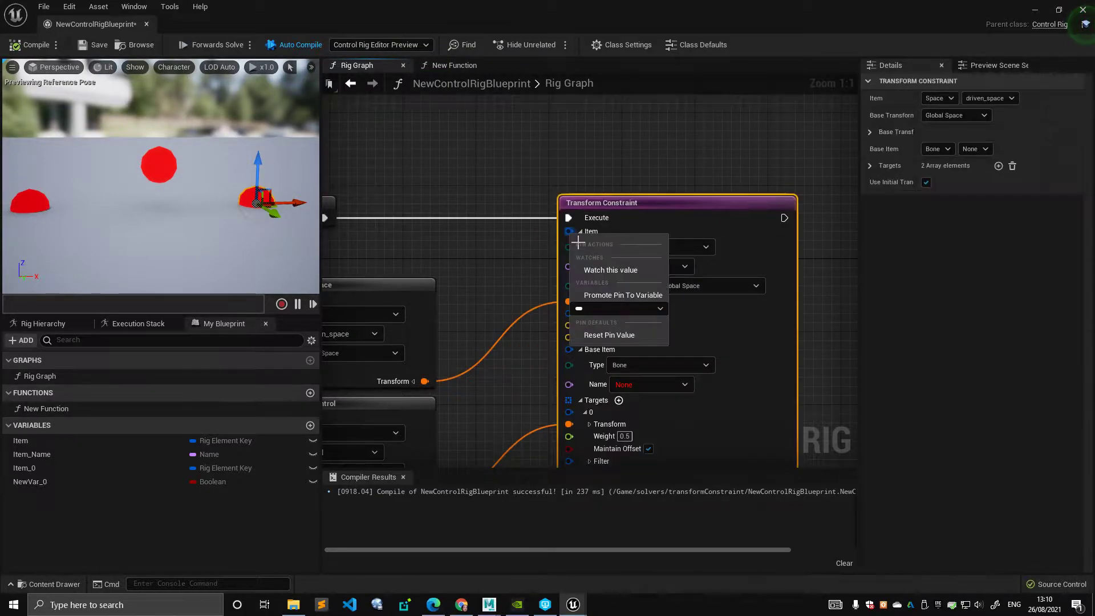
pyautogui.click(621, 295)
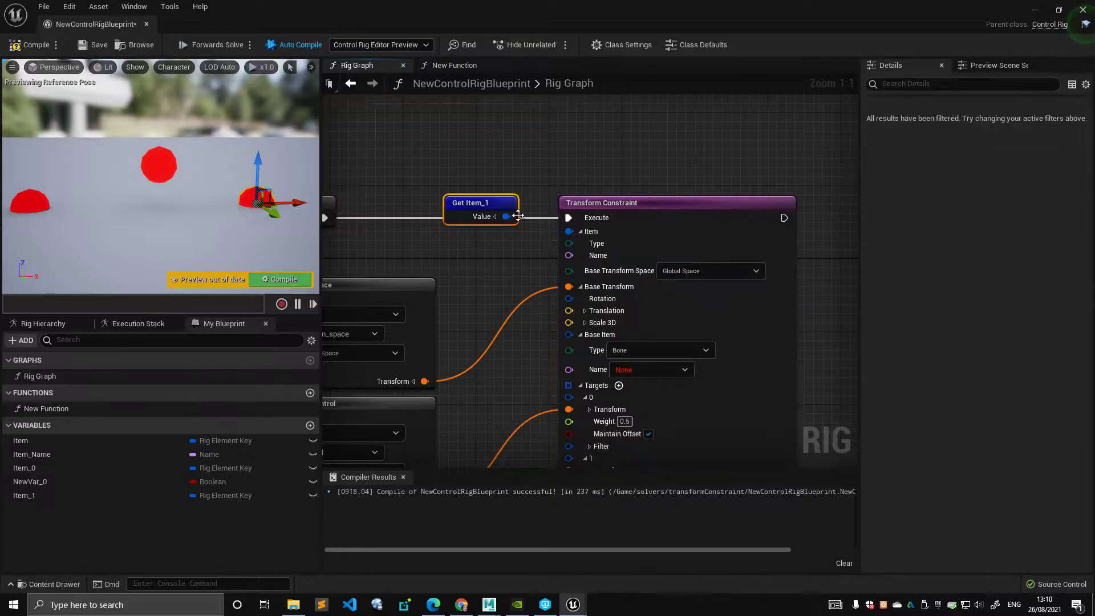
pyautogui.moveTo(508, 214); pyautogui.dragTo(500, 245)
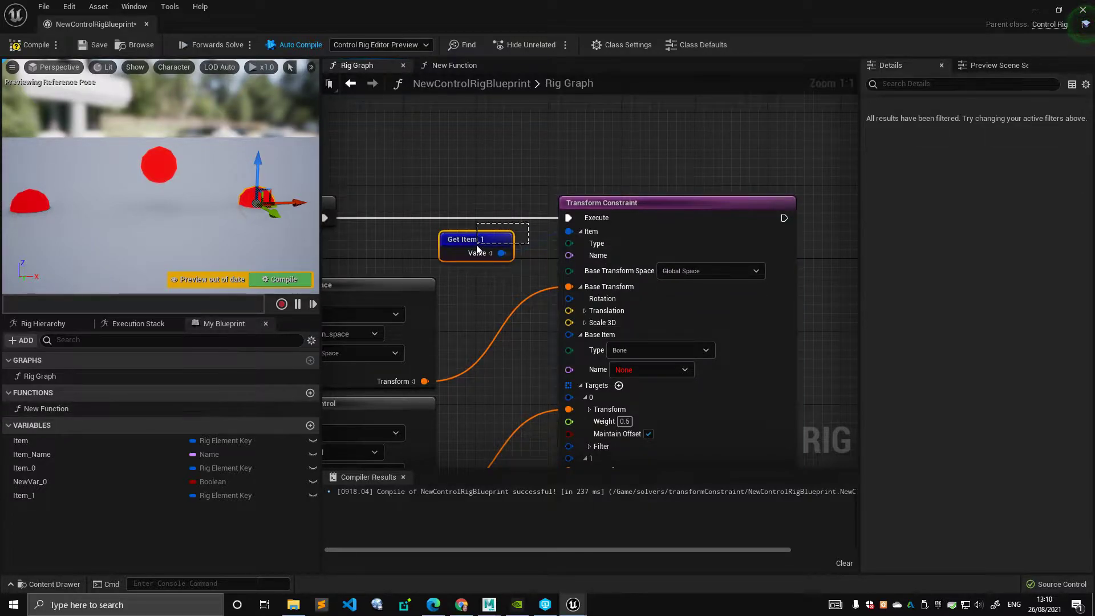
pyautogui.press('Delete')
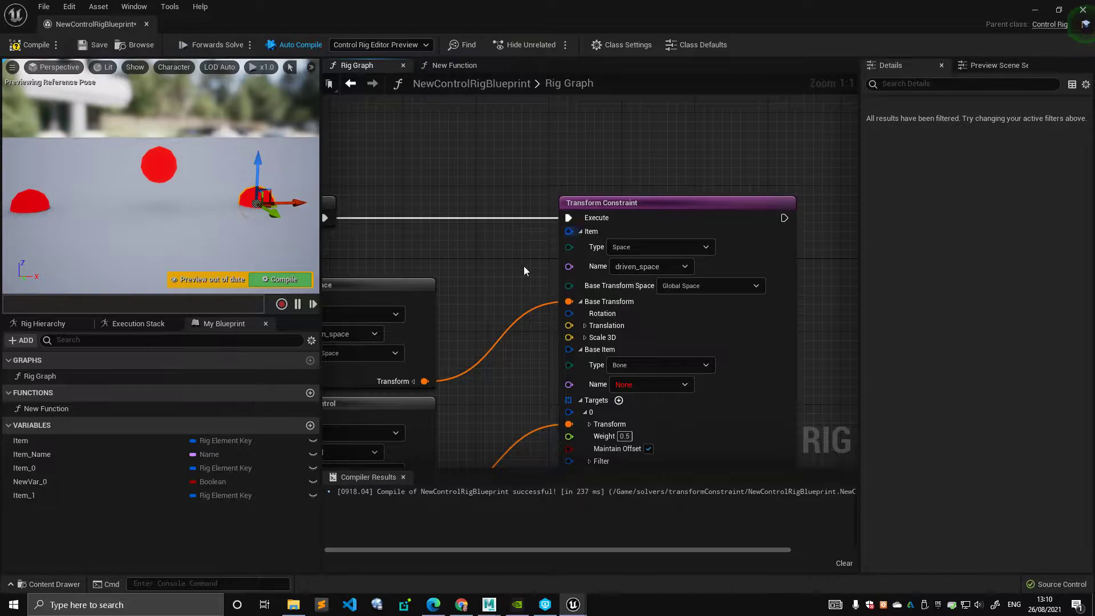
# Add a new blueprint variable and search its available types for "rig collec", keeping the Boolean type
pyautogui.click(310, 425)
pyautogui.click(197, 521)
pyautogui.click(219, 508)
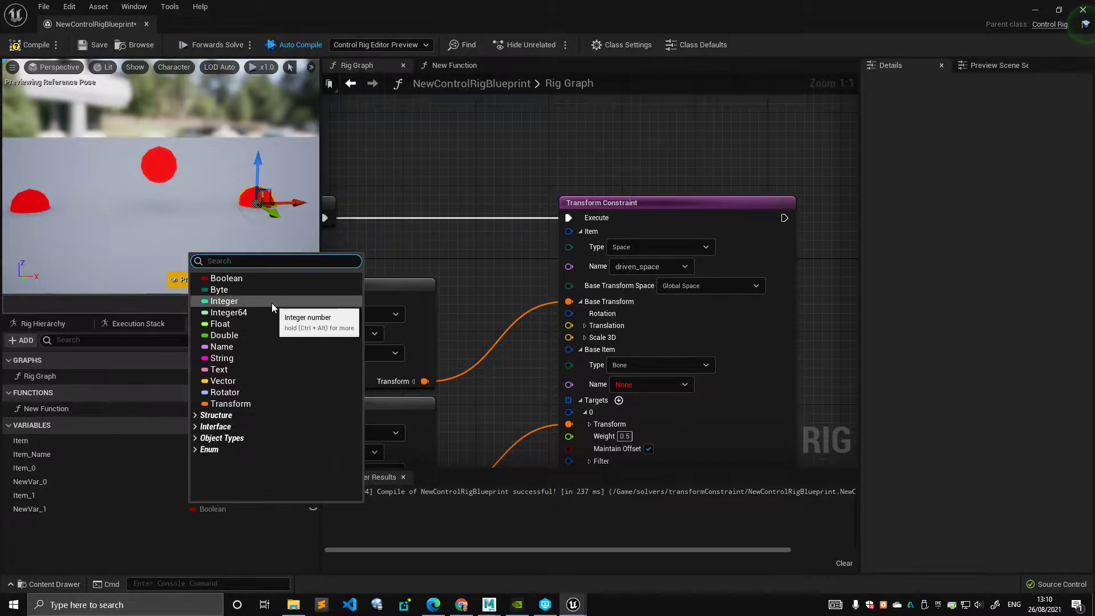
pyautogui.write('rig')
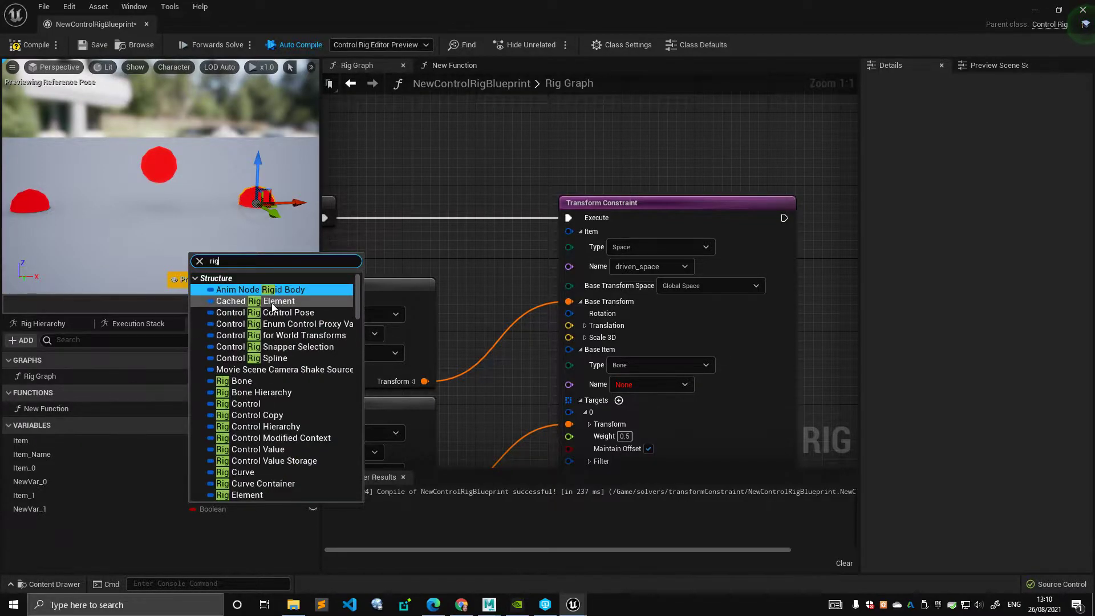
pyautogui.write(' collec')
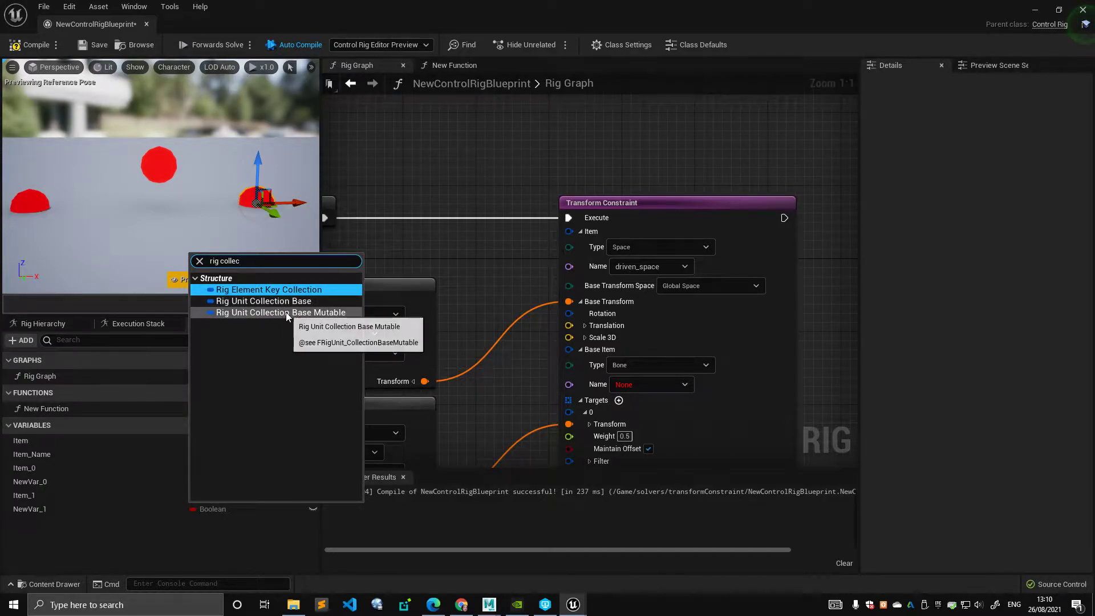
pyautogui.click(482, 228)
# Promote the Name input under the Transform Constraint's Item to a variable and place its getter node beside the constraint
pyautogui.rightClick(569, 267)
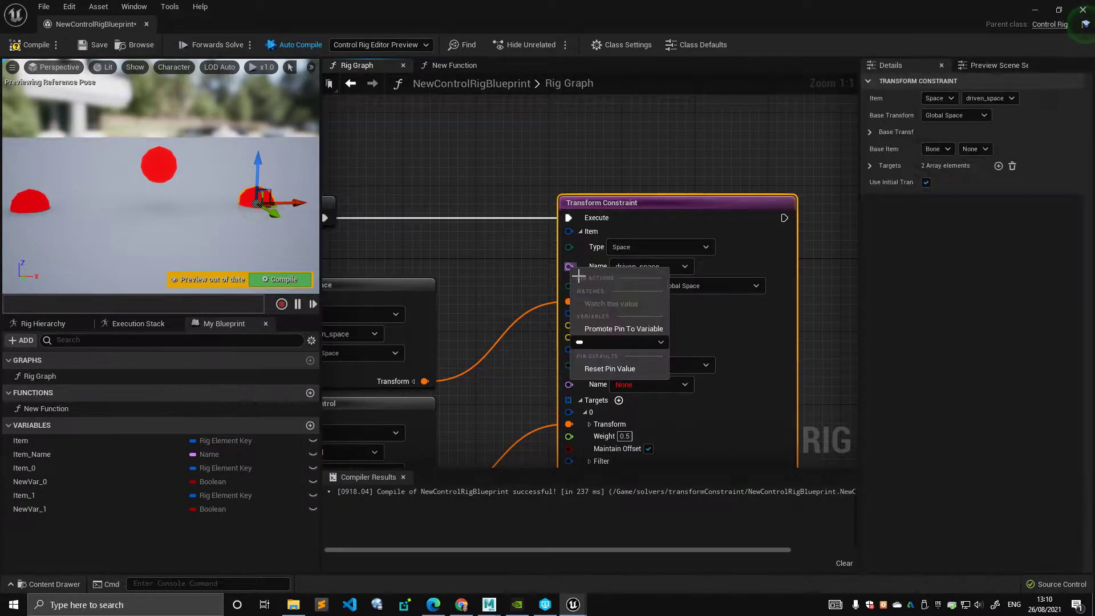
pyautogui.click(605, 332)
pyautogui.moveTo(495, 212); pyautogui.dragTo(484, 257)
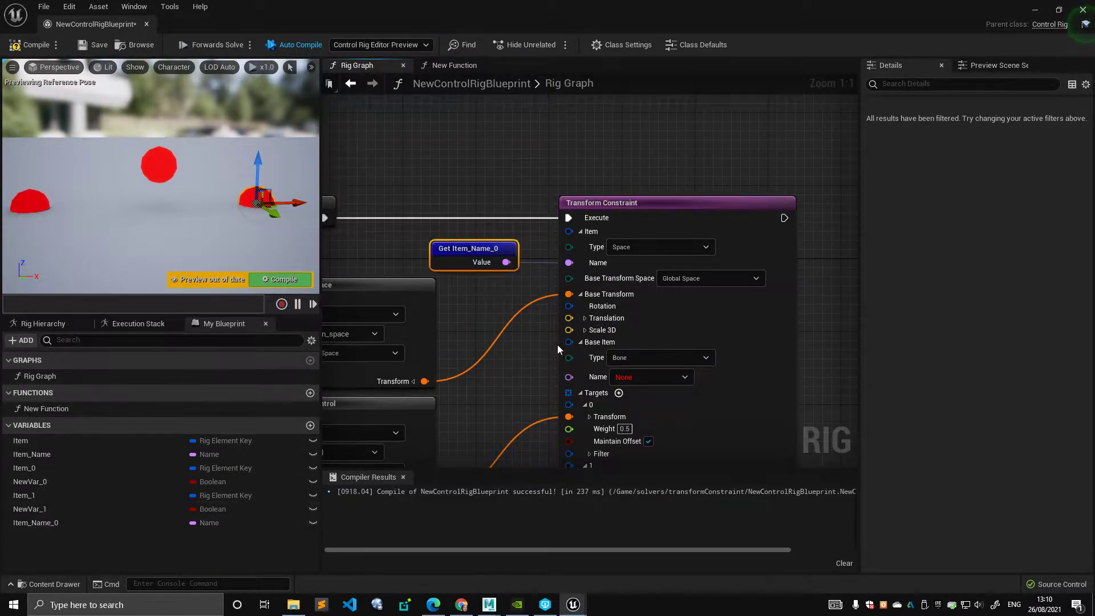
pyautogui.rightClick(572, 334)
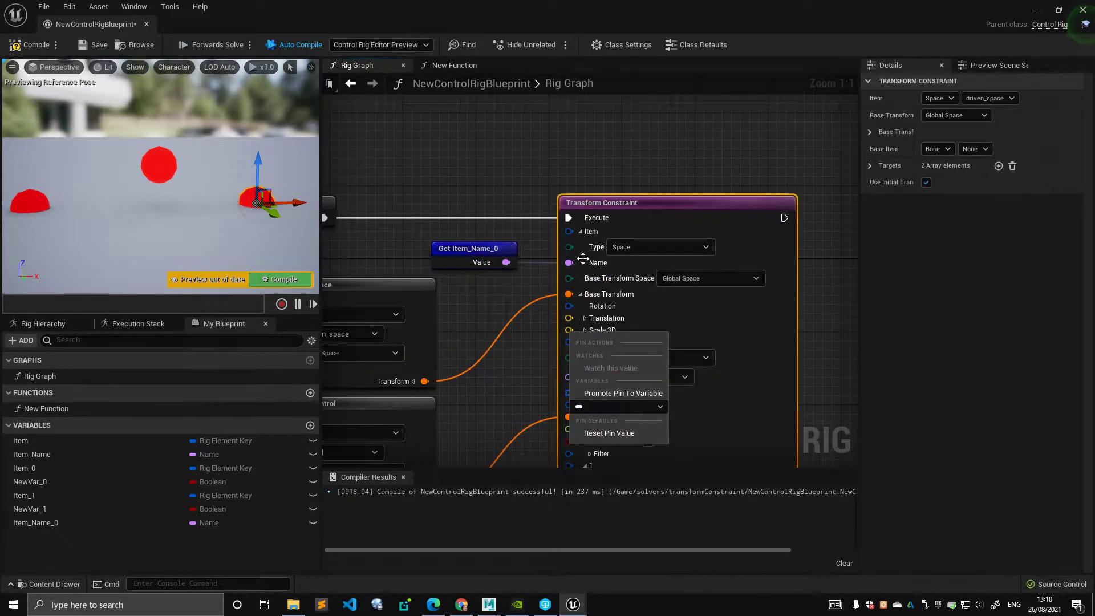
# Promote the Transform Constraint's whole Item input to a variable and place its getter node above the execution wire
pyautogui.rightClick(569, 231)
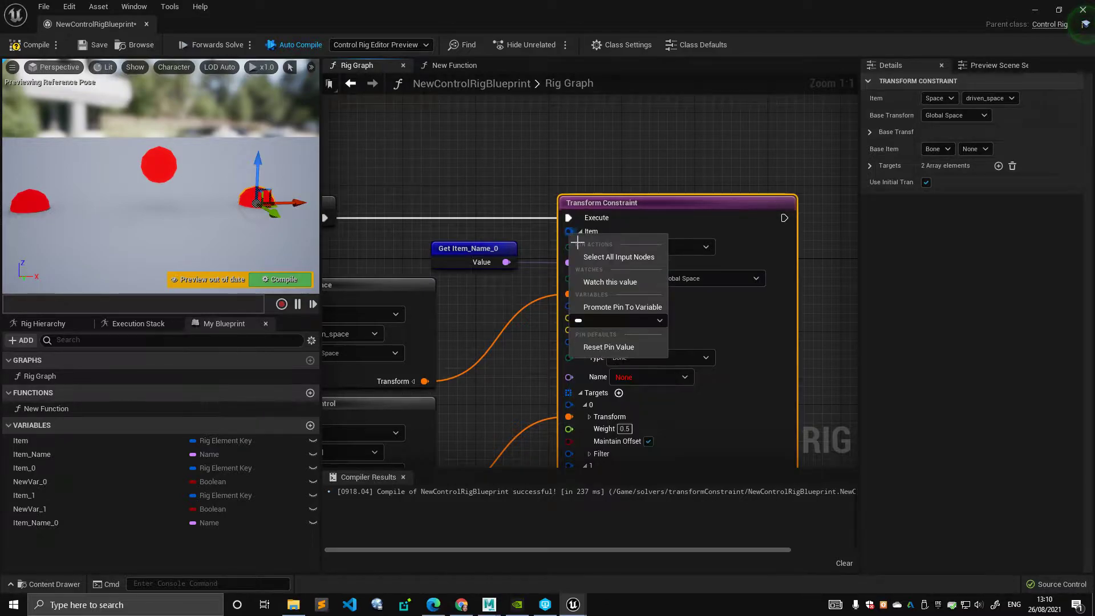
pyautogui.click(606, 310)
pyautogui.moveTo(487, 204); pyautogui.dragTo(445, 184)
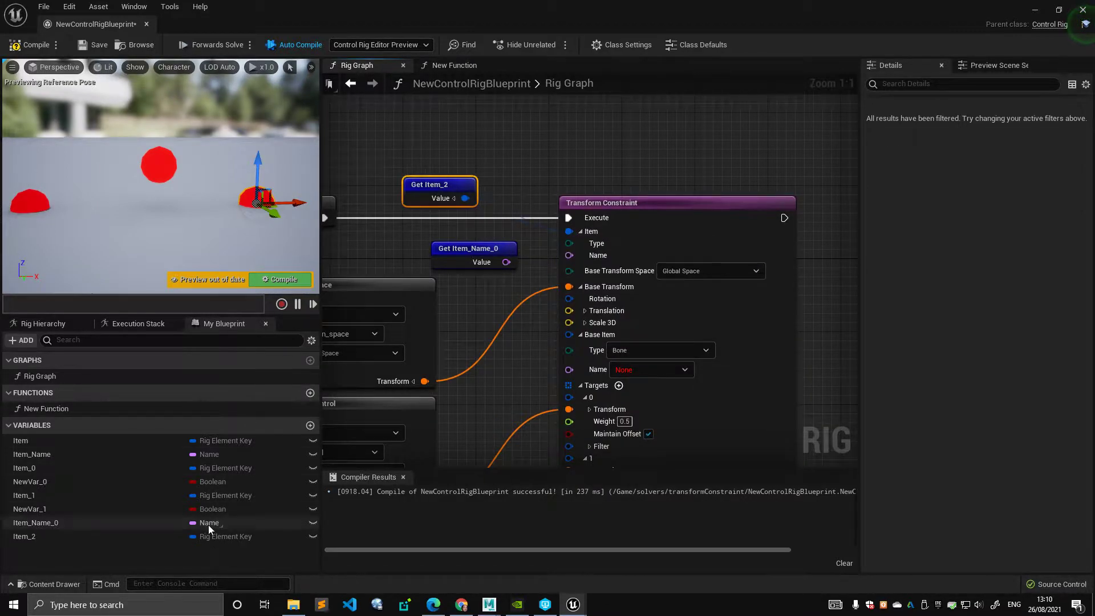
pyautogui.click(215, 539)
pyautogui.click(450, 334)
# Delete the Get Item_2 and Get Item_Name_0 getter nodes from the Rig Graph
pyautogui.scroll(-2, 473, 288)
pyautogui.moveTo(473, 288); pyautogui.dragTo(504, 247, button='right')
pyautogui.click(491, 176)
pyautogui.keyDown('shift'); pyautogui.click(507, 217); pyautogui.keyUp('shift')
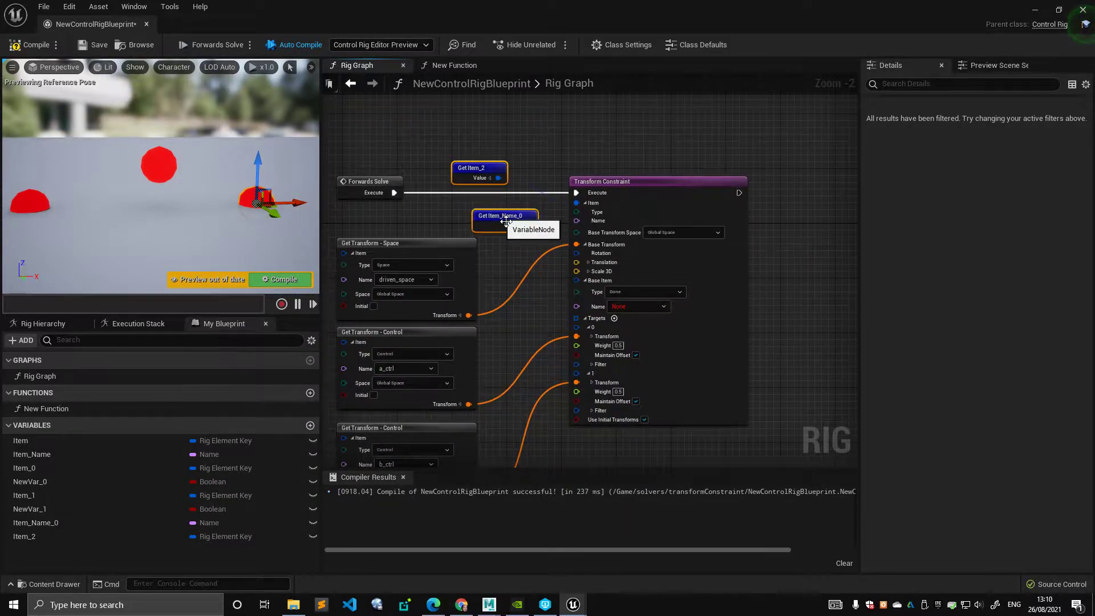
pyautogui.press('Delete')
# Examine the Transform Constraint's inputs in the Rig Graph and the details of the blueprint's New Function
pyautogui.moveTo(547, 234); pyautogui.dragTo(577, 209, button='right')
pyautogui.scroll(1, 586, 184)
pyautogui.scroll(-1, 586, 183)
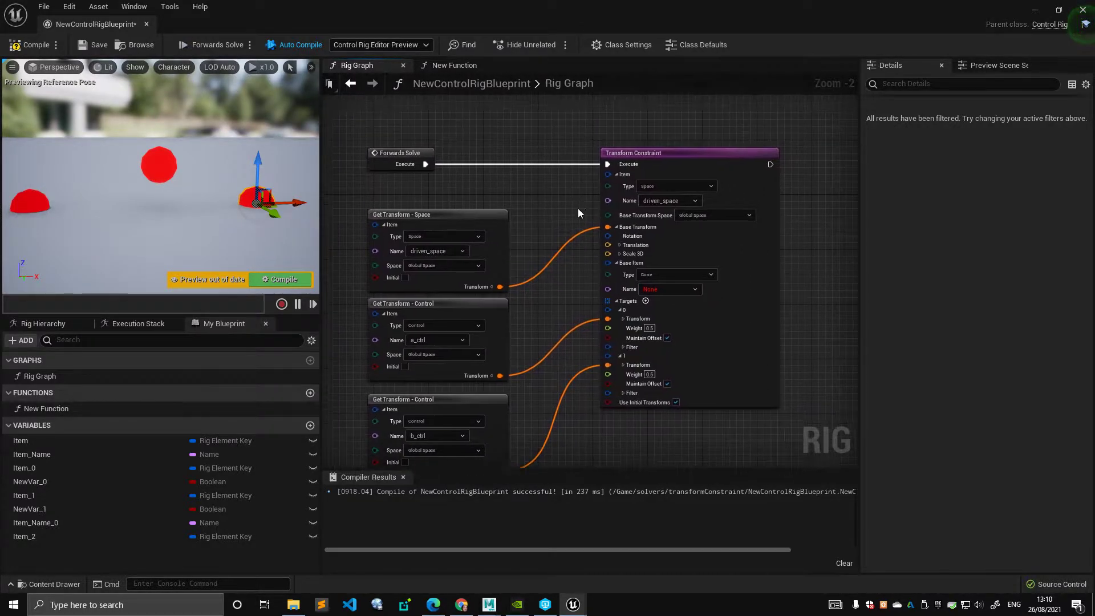
pyautogui.scroll(1, 577, 209)
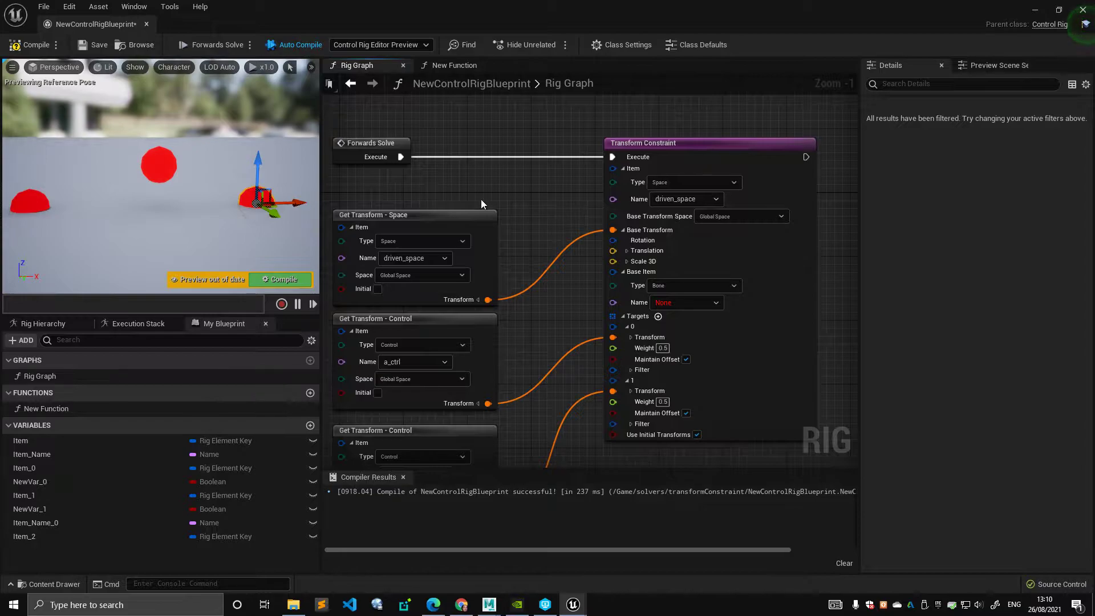
pyautogui.moveTo(547, 211); pyautogui.dragTo(579, 192, button='right')
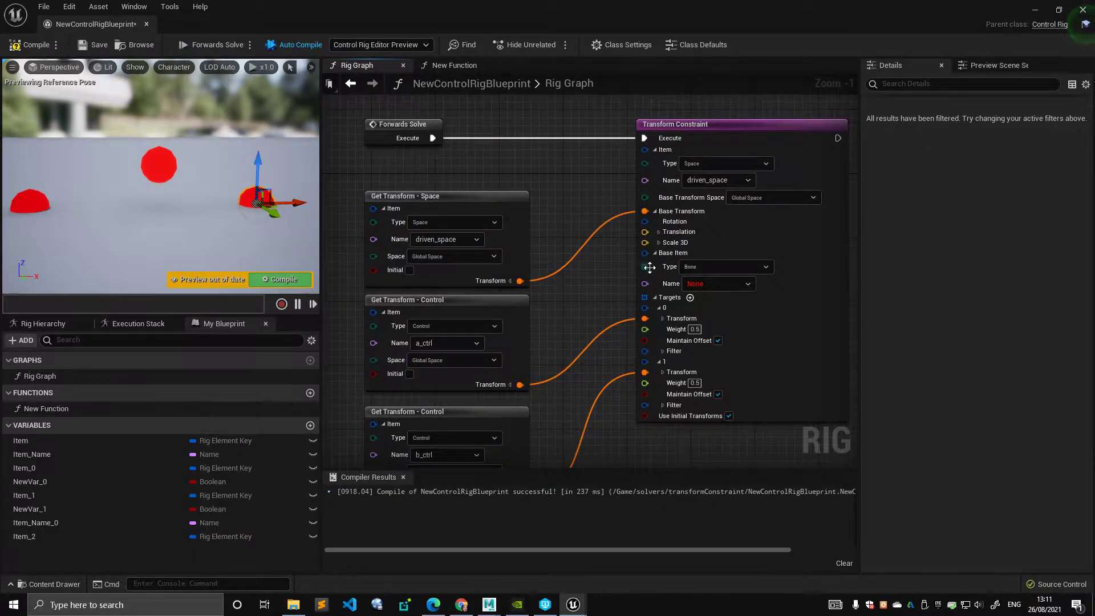
pyautogui.scroll(-2, 573, 176)
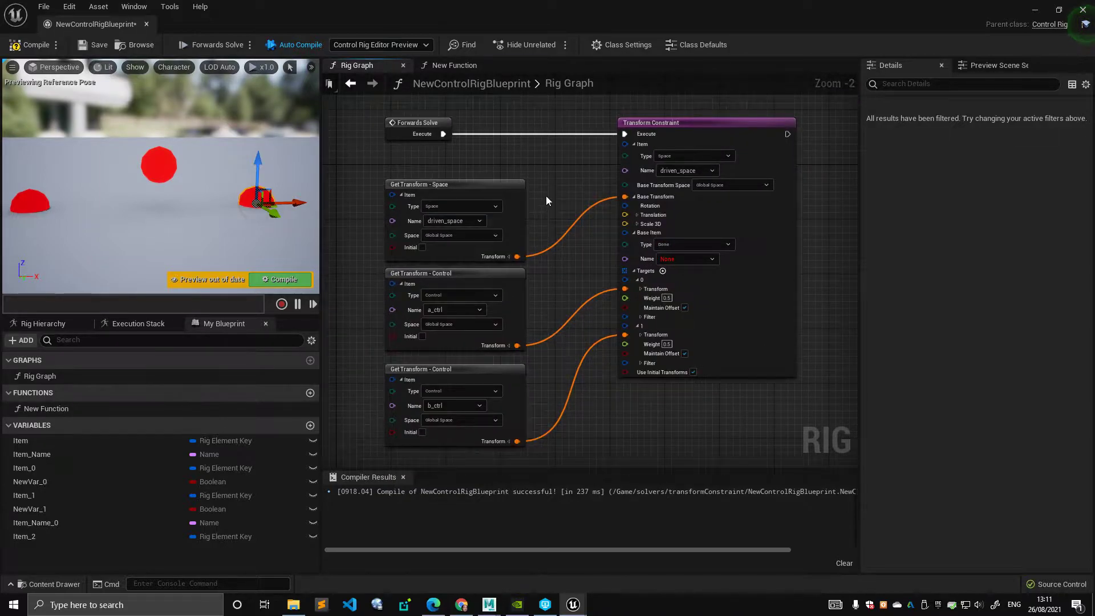
pyautogui.moveTo(546, 196); pyautogui.dragTo(551, 171, button='right')
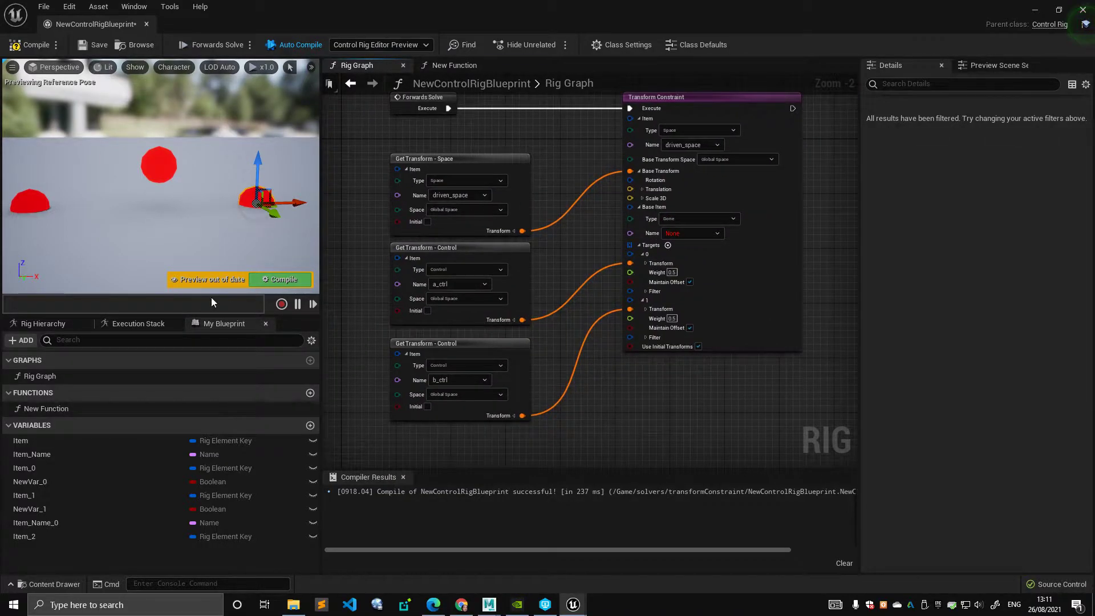
pyautogui.click(35, 409)
pyautogui.moveTo(578, 151); pyautogui.dragTo(557, 207, button='right')
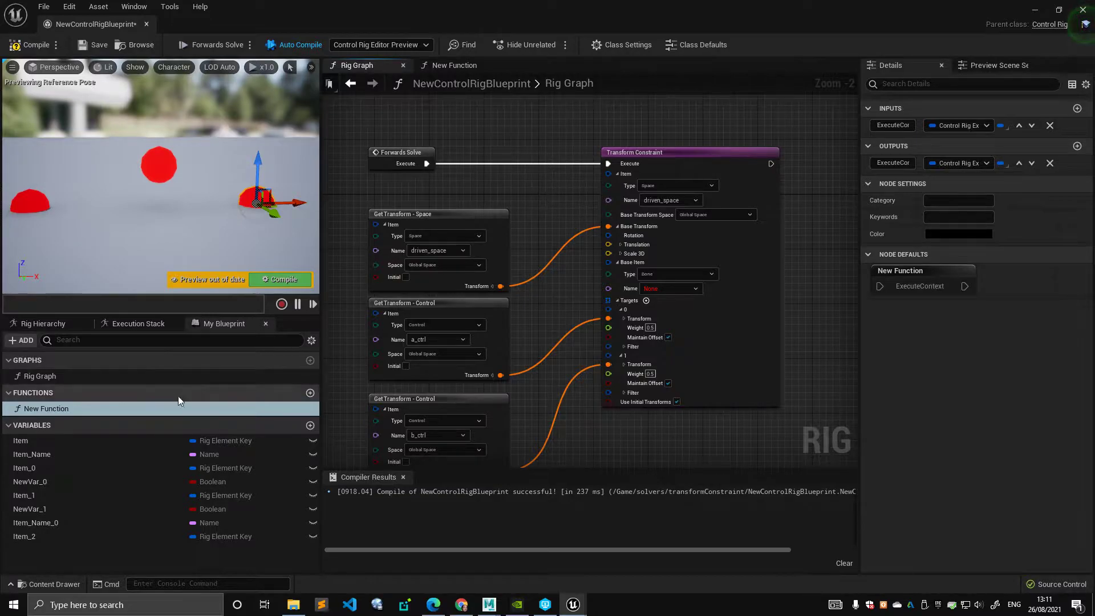
pyautogui.scroll(-1, 535, 197)
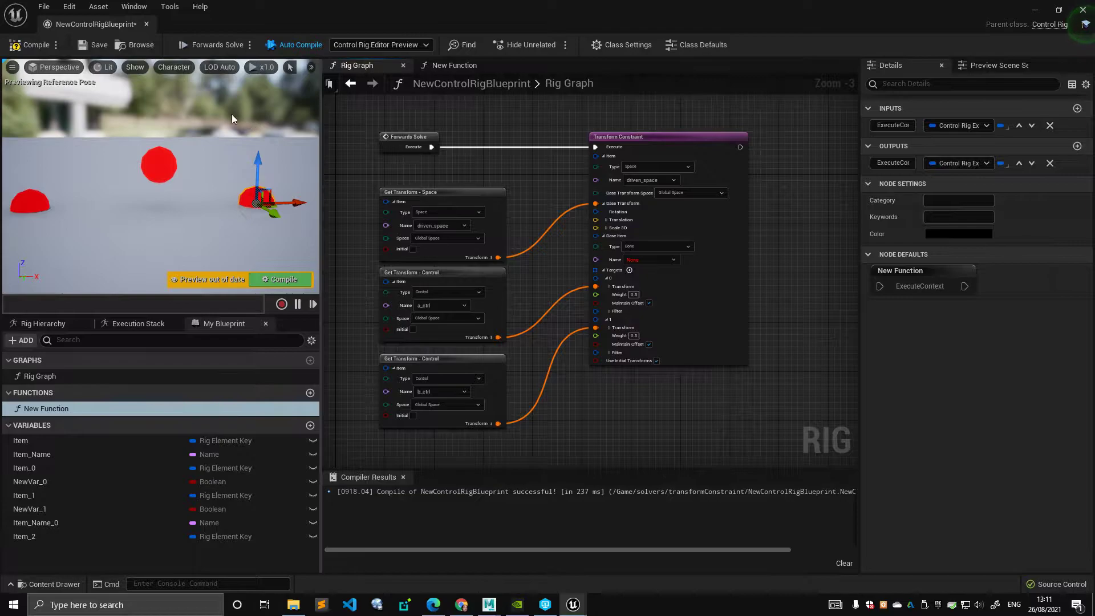
pyautogui.scroll(1, 484, 171)
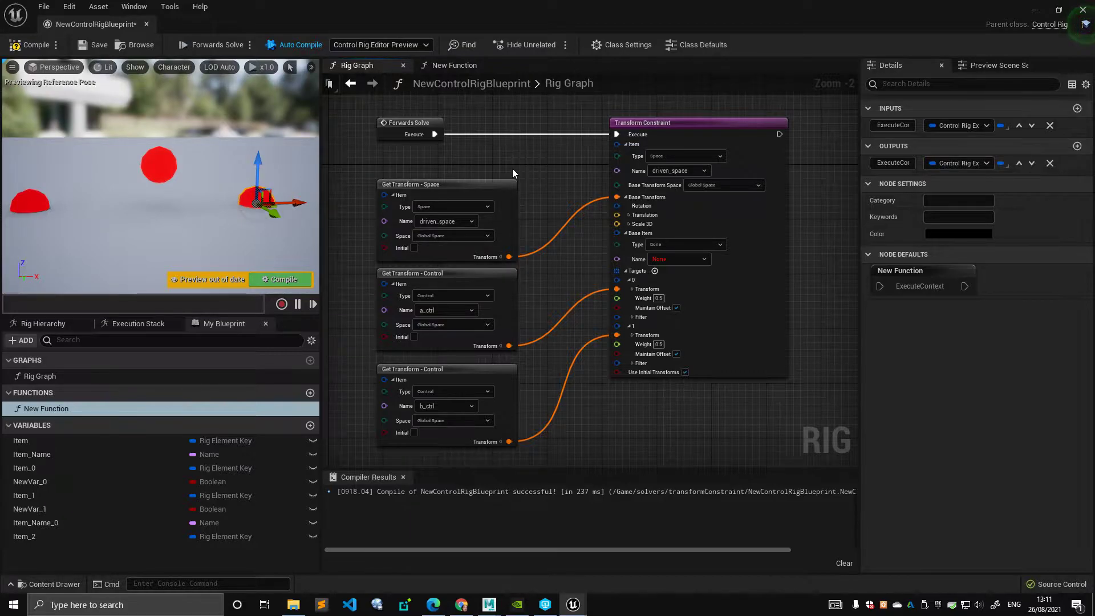
# Move the Get Transform - Space node slightly upward, away from the Get Transform - Control node for a_ctrl
pyautogui.click(682, 119)
pyautogui.scroll(1, 505, 148)
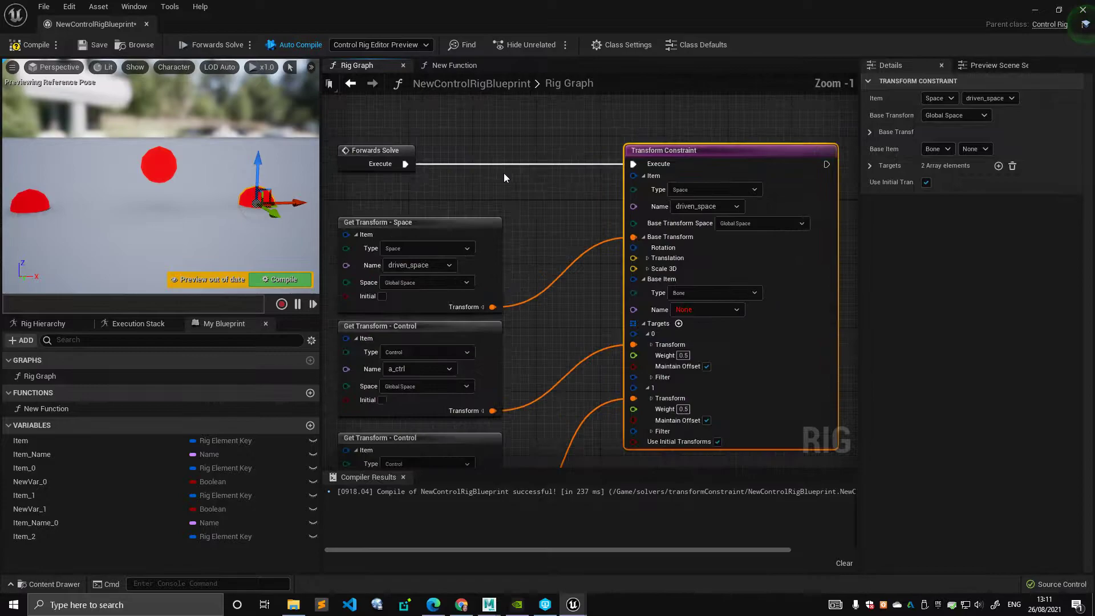
pyautogui.moveTo(504, 185); pyautogui.dragTo(499, 162, button='right')
pyautogui.scroll(-1, 513, 147)
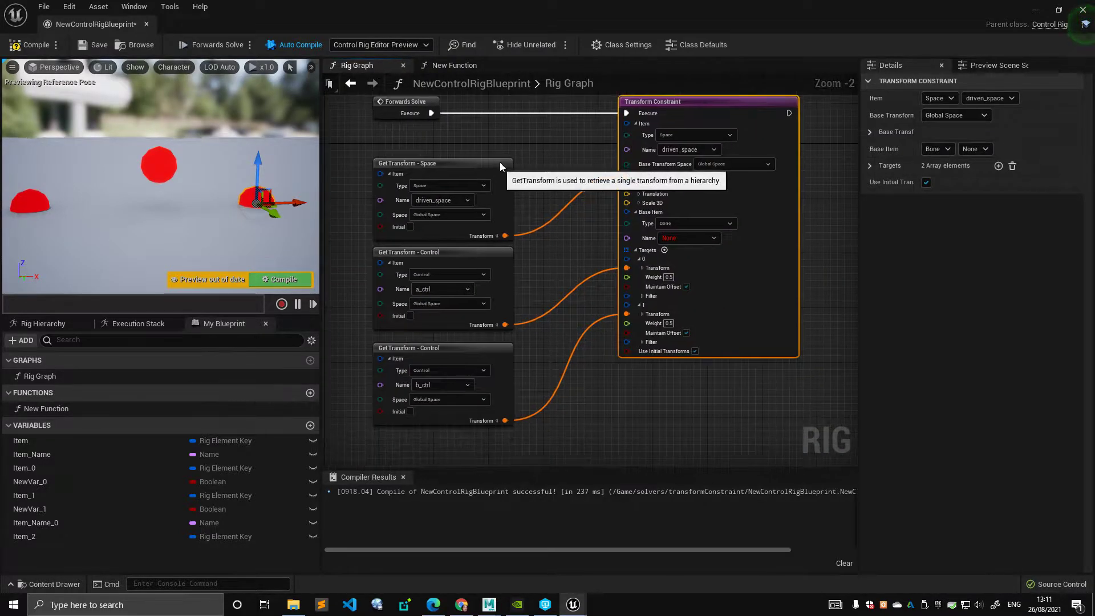
pyautogui.moveTo(499, 162); pyautogui.dragTo(500, 148)
# Examine the Transform Constraint node and the three Get Transform nodes feeding it
pyautogui.moveTo(502, 150); pyautogui.dragTo(495, 205, button='right')
pyautogui.click(639, 163)
pyautogui.moveTo(465, 182); pyautogui.dragTo(475, 401)
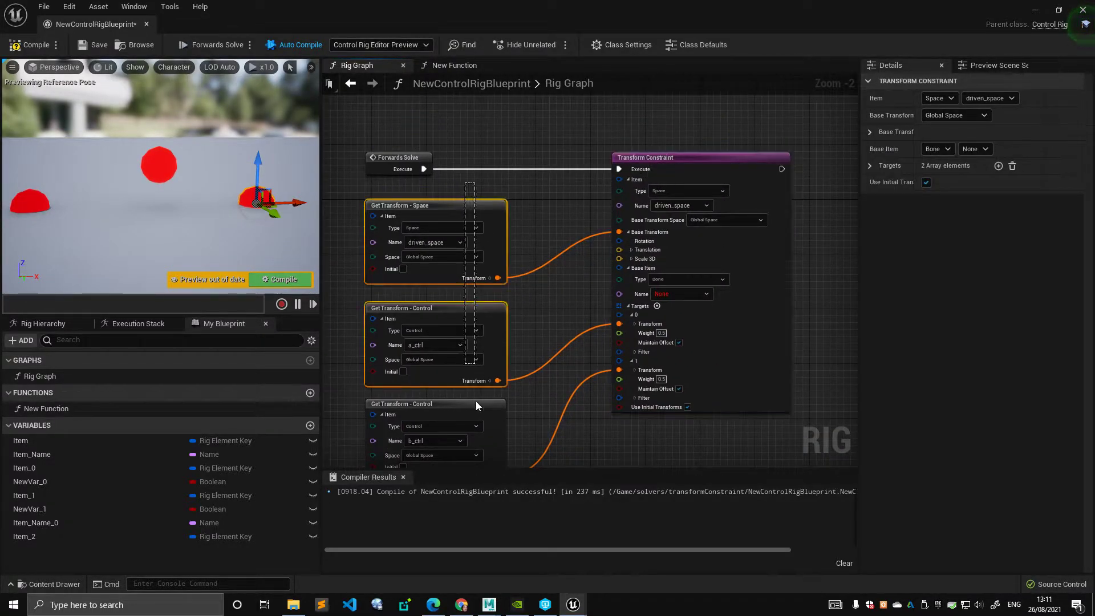
pyautogui.click(556, 289)
pyautogui.moveTo(546, 235); pyautogui.dragTo(560, 187, button='right')
pyautogui.scroll(1, 532, 215)
pyautogui.scroll(-1, 570, 166)
pyautogui.click(673, 132)
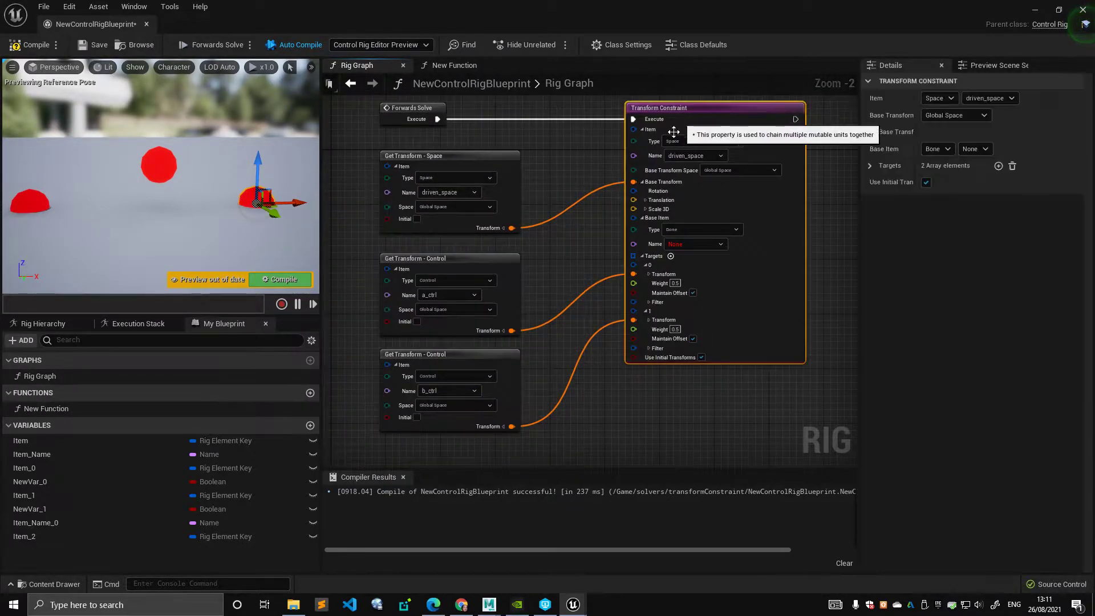
pyautogui.moveTo(556, 176); pyautogui.dragTo(522, 163, button='right')
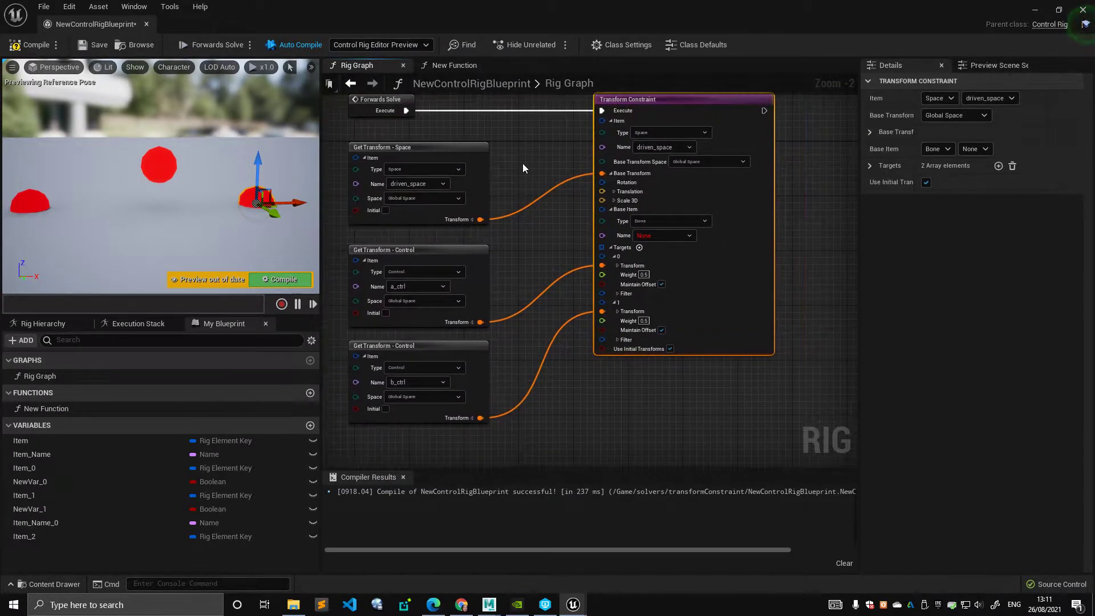
# Disconnect the three Get Transform nodes from the Transform Constraint's Base Transform and both target Transform inputs
pyautogui.keyDown('ctrl'); pyautogui.moveTo(602, 266); pyautogui.dragTo(567, 263); pyautogui.keyUp('ctrl')
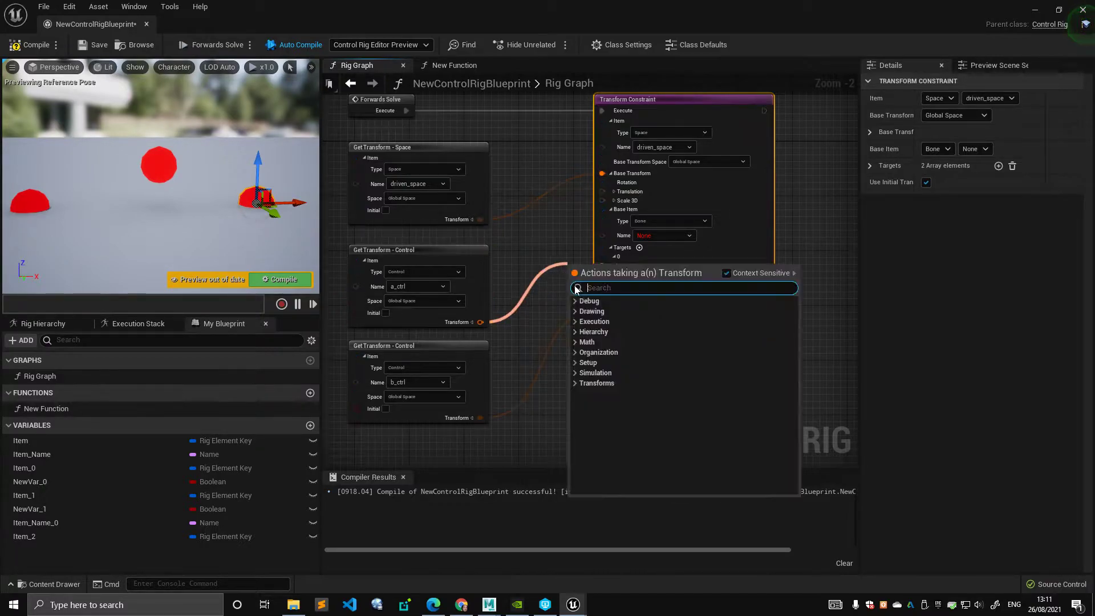
pyautogui.click(548, 303)
pyautogui.keyDown('alt'); pyautogui.click(601, 311); pyautogui.keyUp('alt')
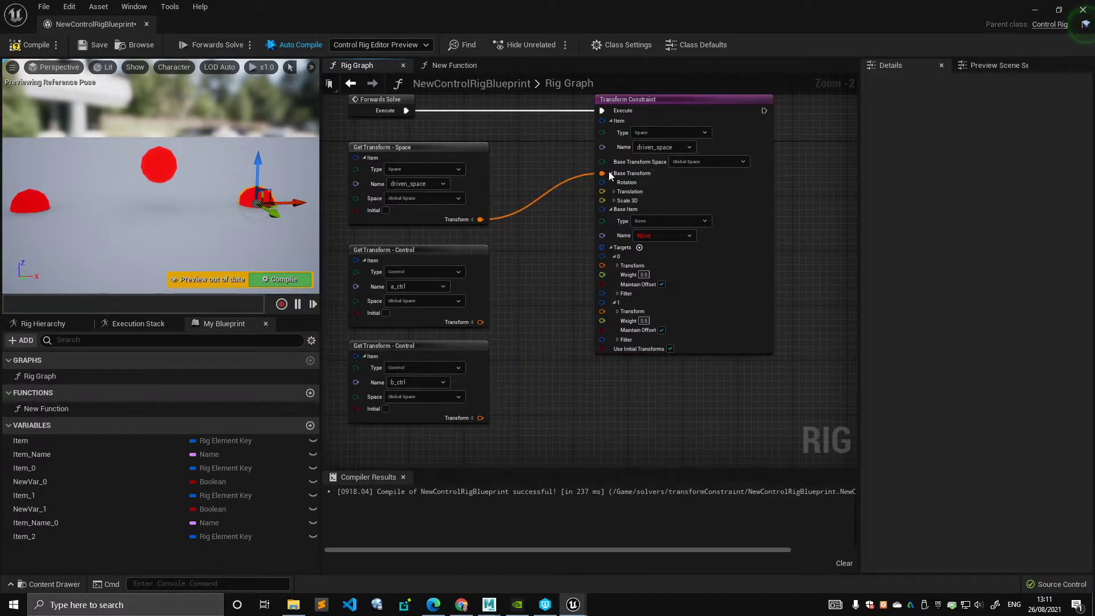
pyautogui.keyDown('ctrl'); pyautogui.moveTo(602, 173); pyautogui.dragTo(552, 230); pyautogui.keyUp('ctrl')
pyautogui.scroll(1, 552, 230)
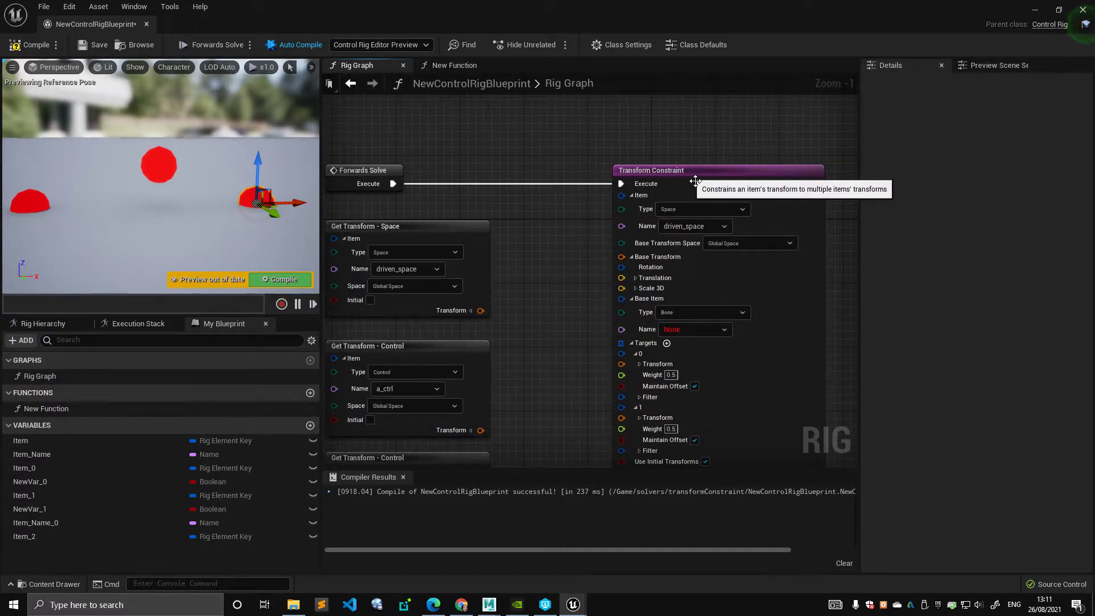
pyautogui.moveTo(506, 220)
pyautogui.mouseDown(button='right')
pyautogui.moveTo(540, 186)
pyautogui.moveTo(498, 208)
pyautogui.mouseUp(button='right')
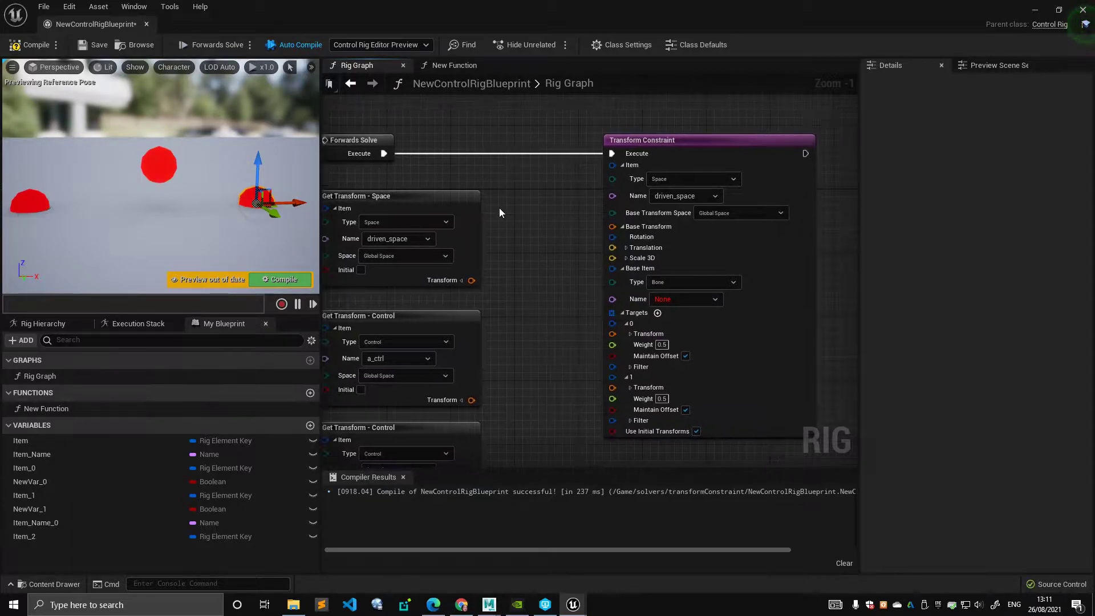
# Inspect a_ctrl, b_ctrl, driven_ctrl and its parent driven_space in the preview and the rig hierarchy
pyautogui.click(161, 168)
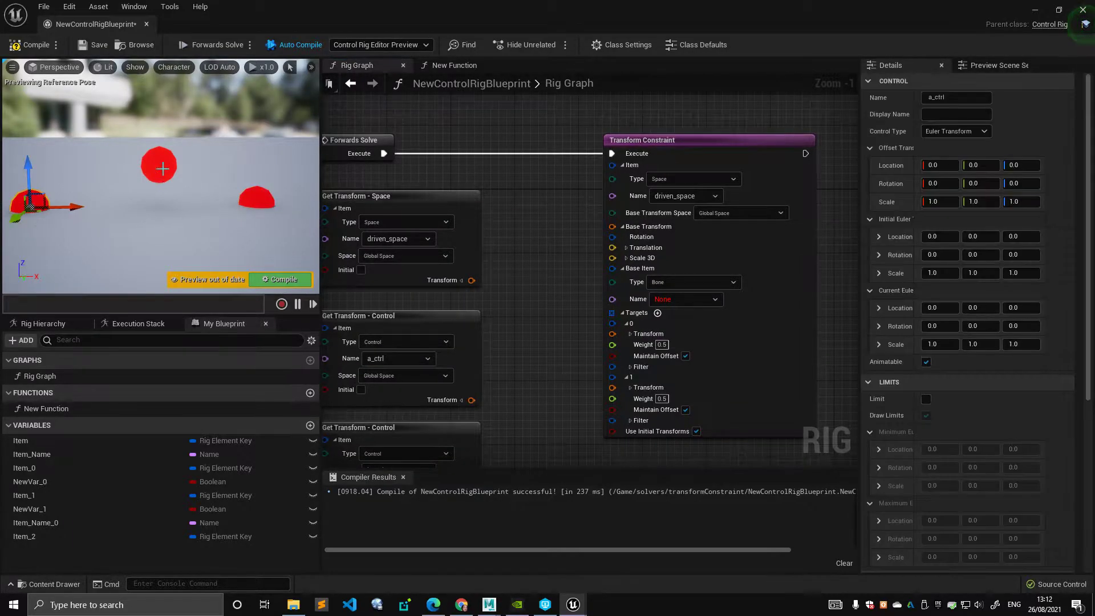
pyautogui.click(249, 205)
pyautogui.click(30, 202)
pyautogui.click(159, 165)
pyautogui.click(258, 197)
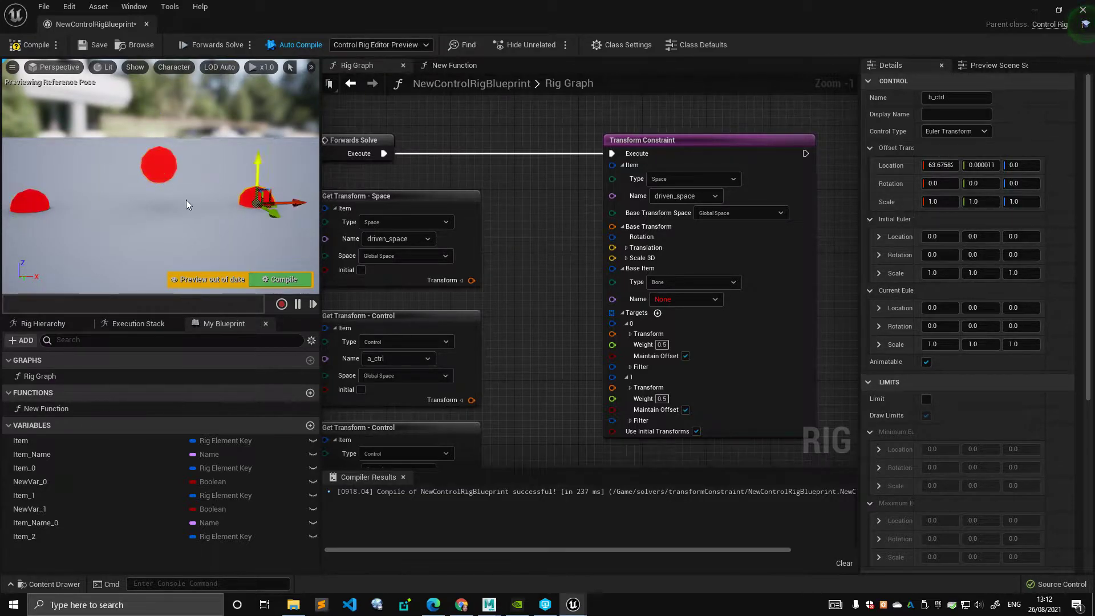
pyautogui.click(32, 200)
pyautogui.click(43, 323)
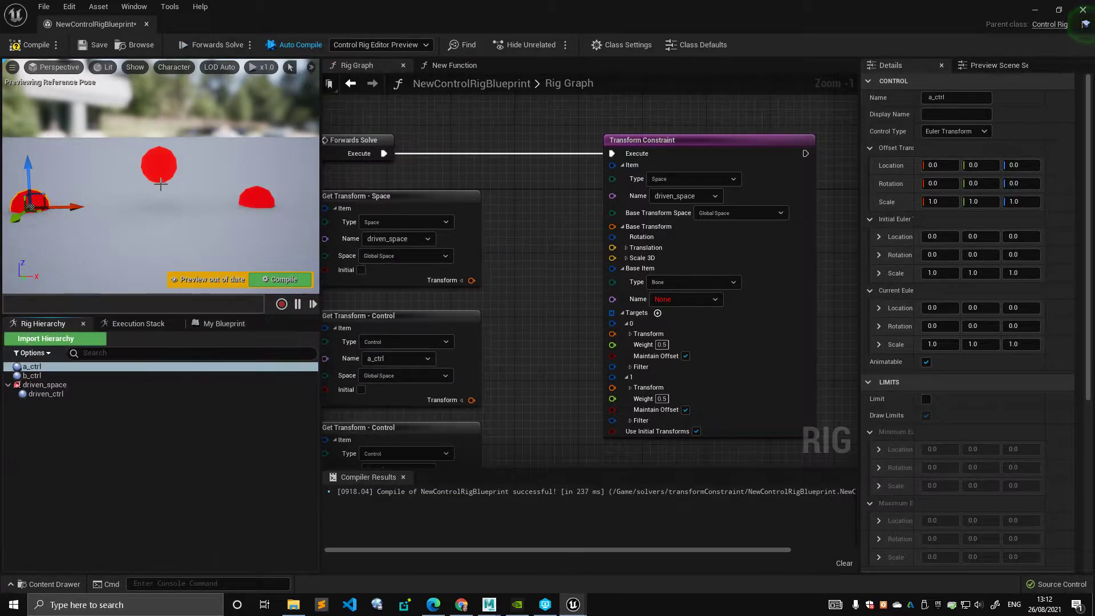
pyautogui.click(76, 394)
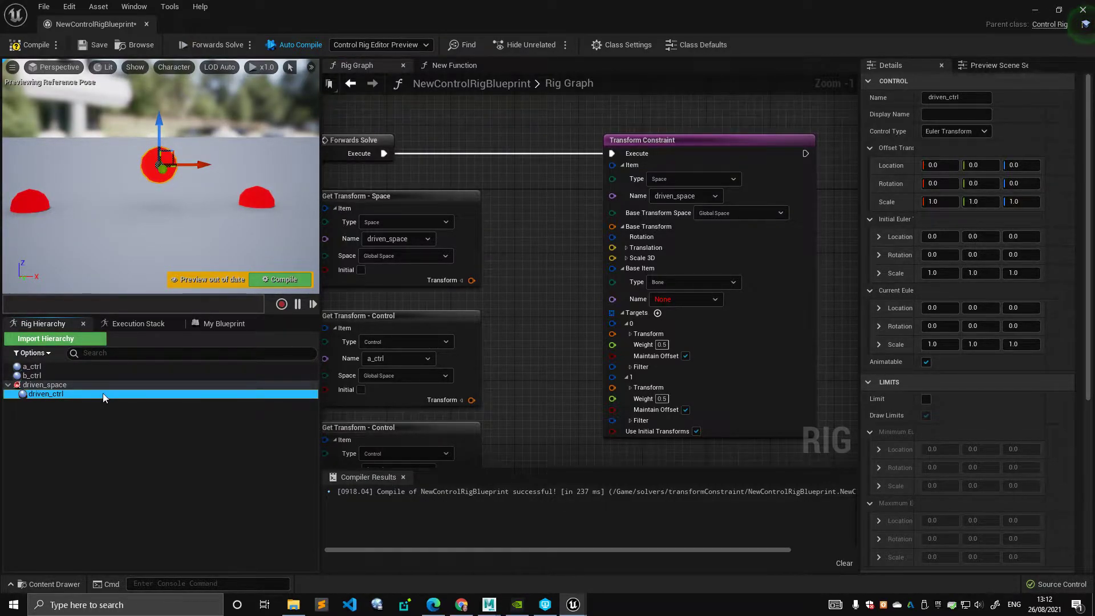
pyautogui.click(81, 385)
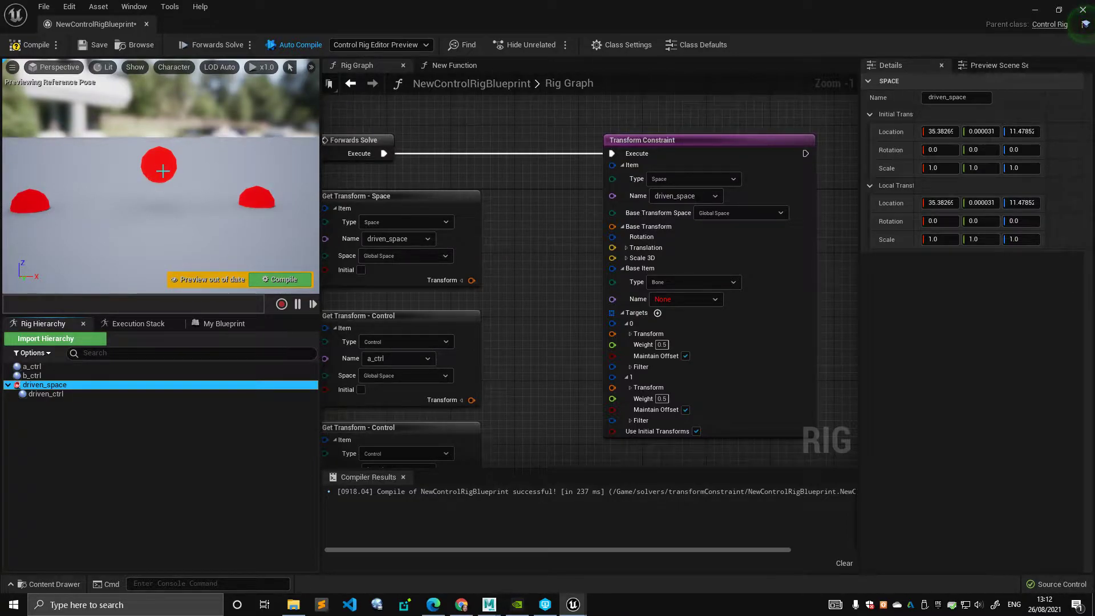
# Examine the Transform Constraint's Base Transform and Base Item inputs and compare them with driven_space and driven_ctrl
pyautogui.moveTo(507, 243); pyautogui.dragTo(481, 241, button='right')
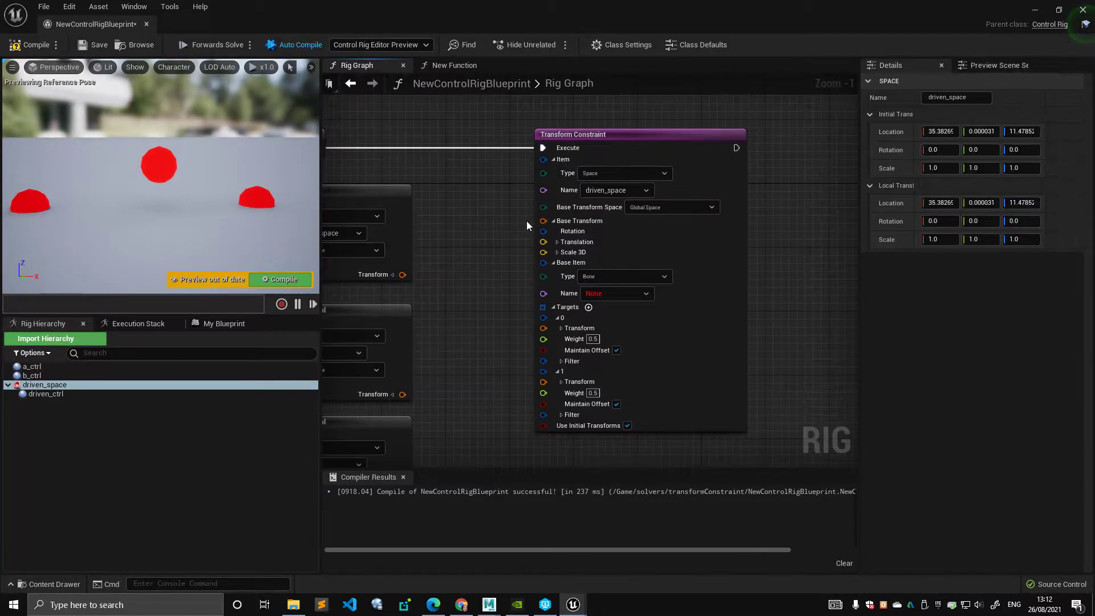
pyautogui.scroll(1, 526, 220)
pyautogui.click(557, 220)
pyautogui.click(557, 233)
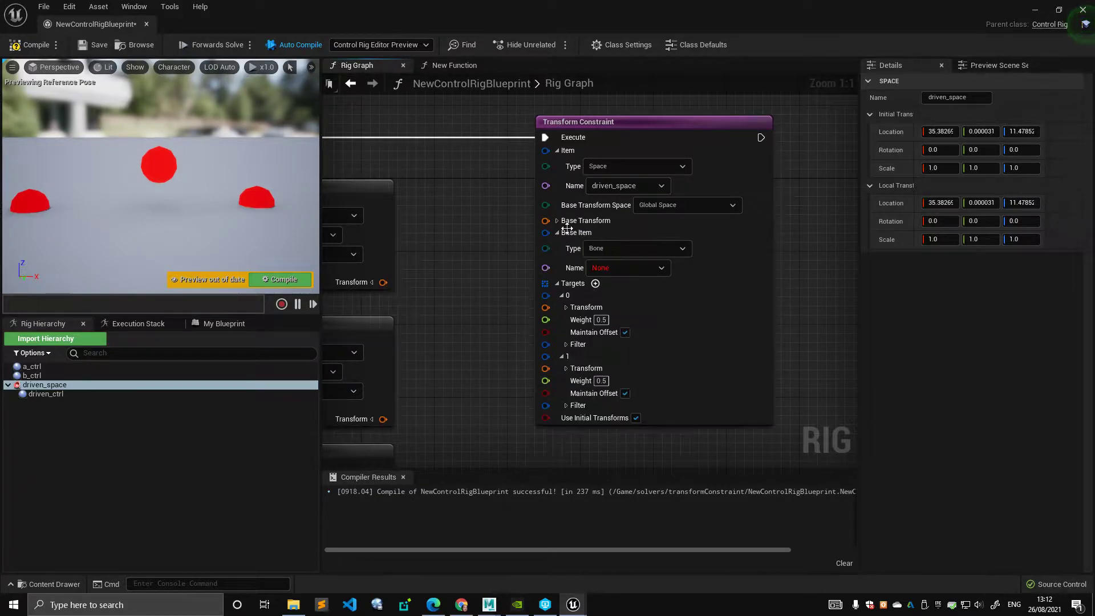
pyautogui.click(557, 220)
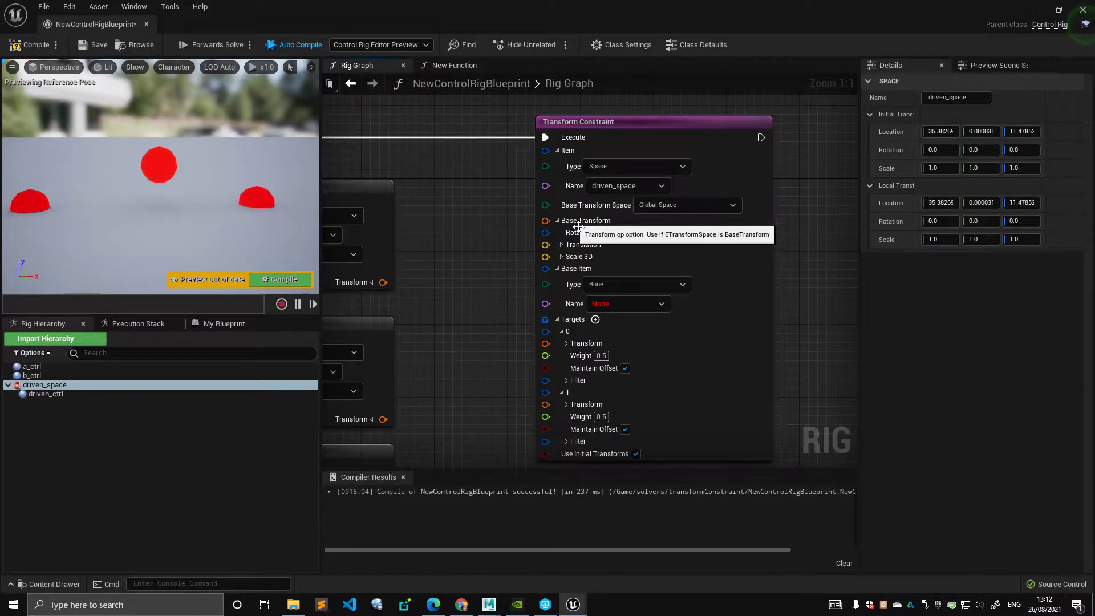
pyautogui.click(67, 386)
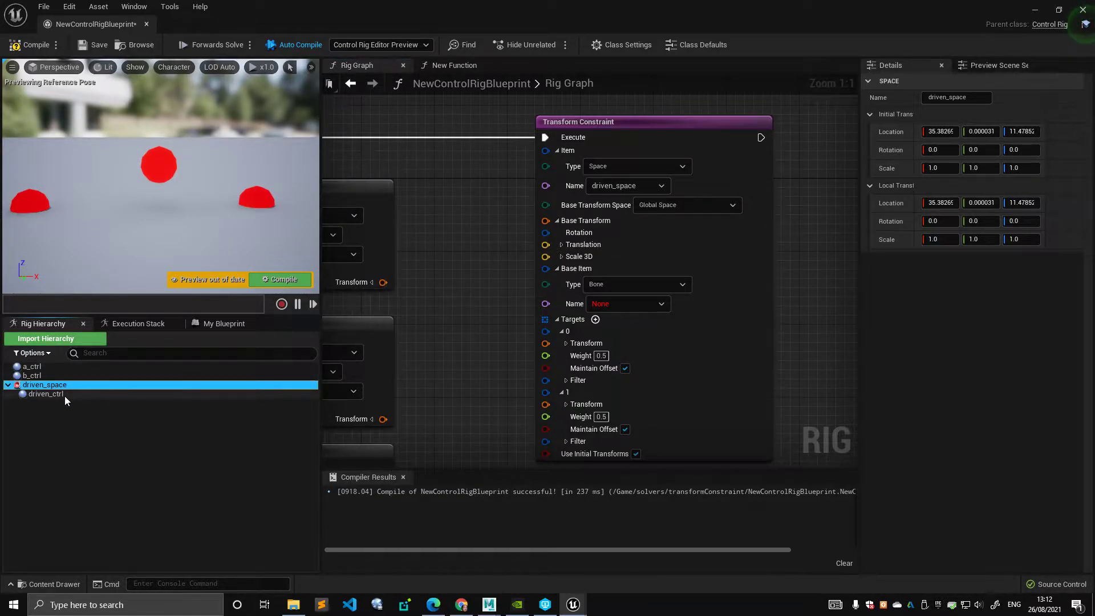
pyautogui.click(64, 394)
pyautogui.click(67, 385)
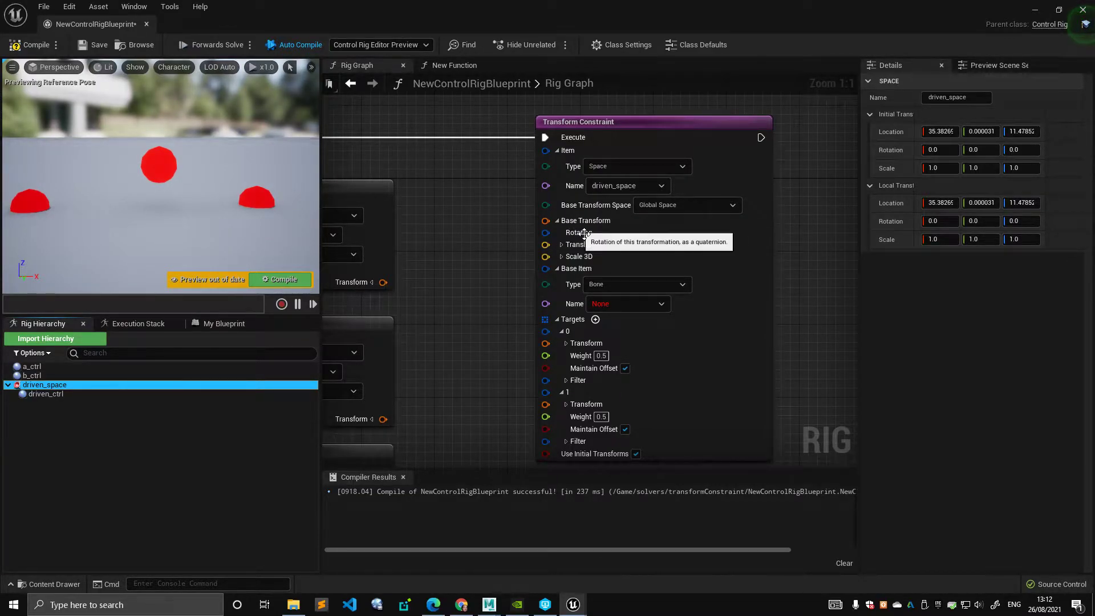
pyautogui.scroll(-2, 559, 241)
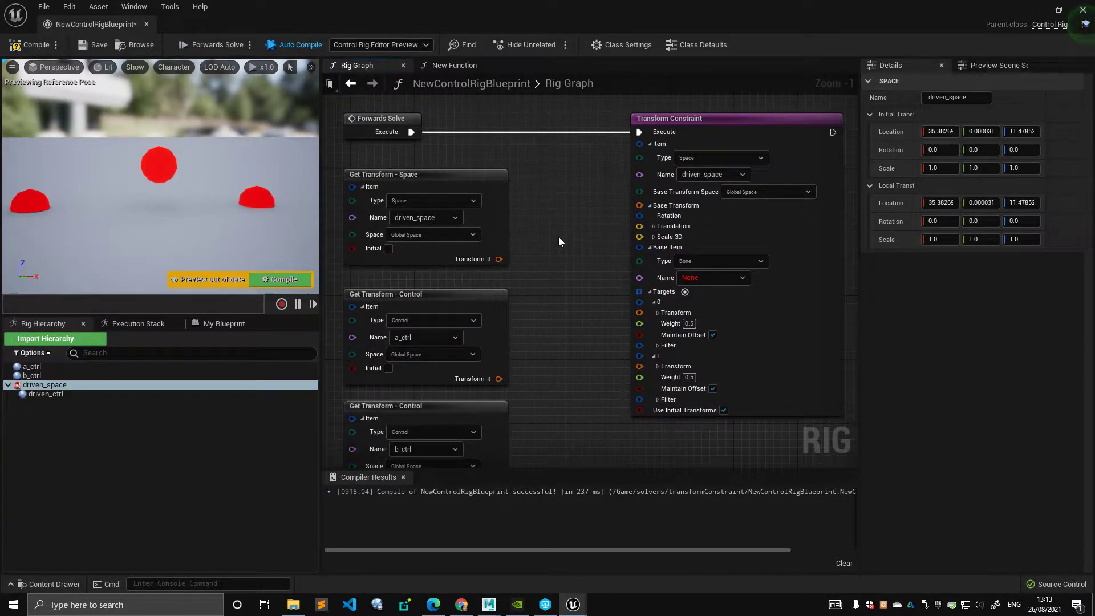
pyautogui.scroll(2, 559, 237)
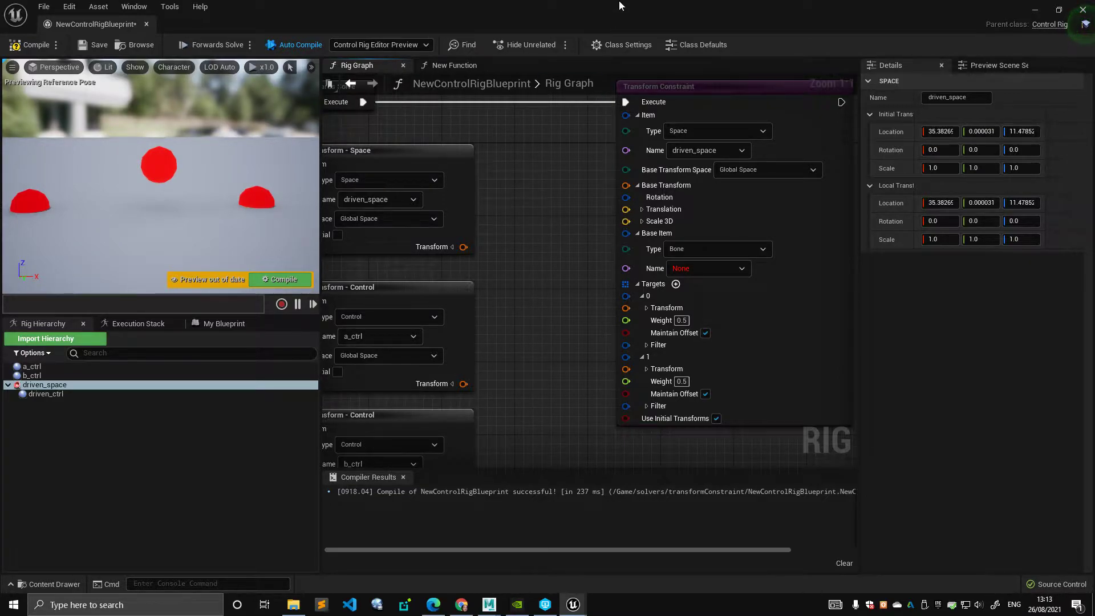
pyautogui.moveTo(583, 186); pyautogui.dragTo(586, 212, button='right')
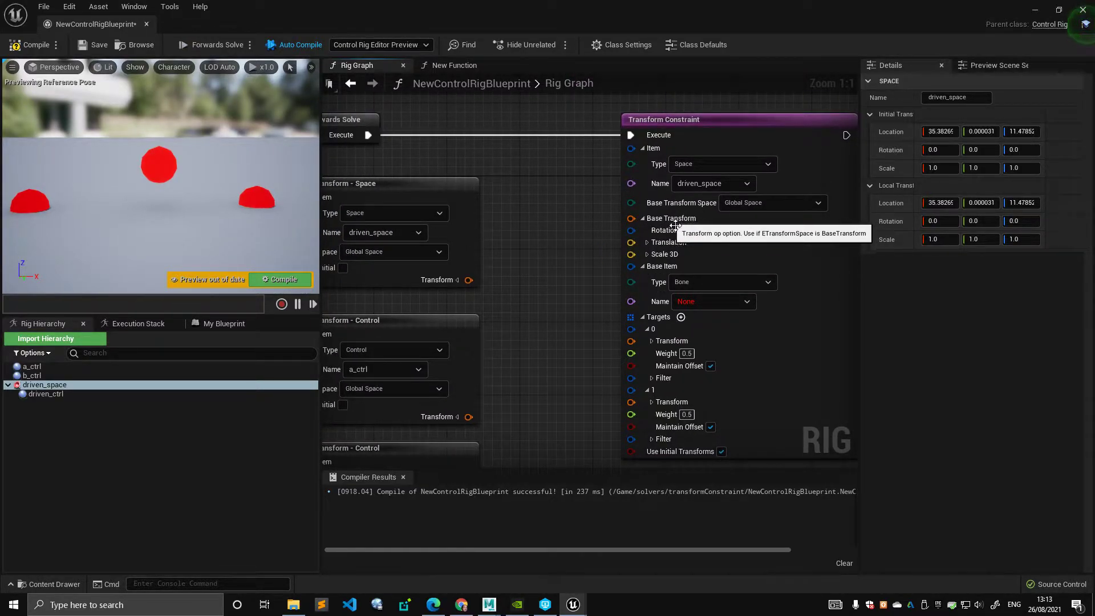
pyautogui.scroll(-1, 563, 202)
pyautogui.moveTo(564, 202); pyautogui.dragTo(533, 221, button='right')
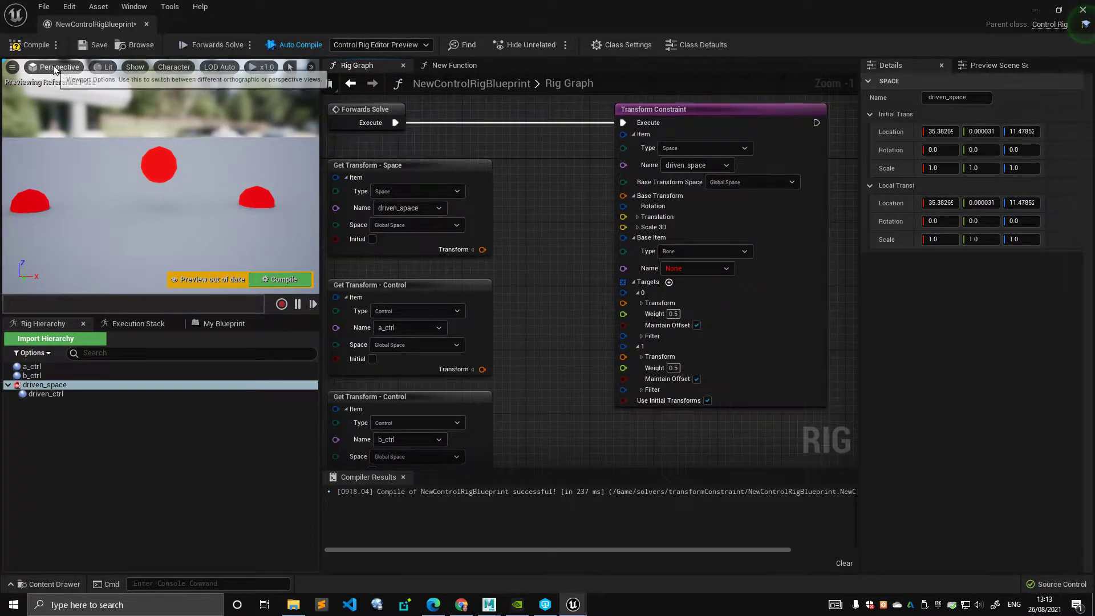
# Connect the Transform output of the driven_space Get Transform node to the Transform Constraint's Base Transform
pyautogui.moveTo(454, 167); pyautogui.dragTo(529, 177, button='right')
pyautogui.scroll(1, 529, 176)
pyautogui.click(467, 156)
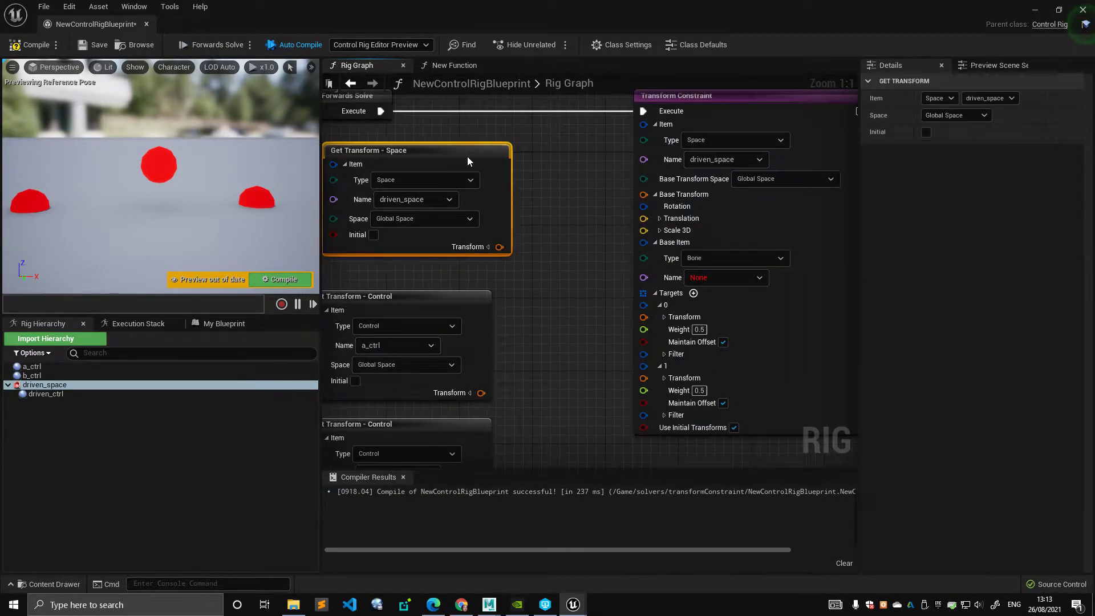
pyautogui.click(80, 385)
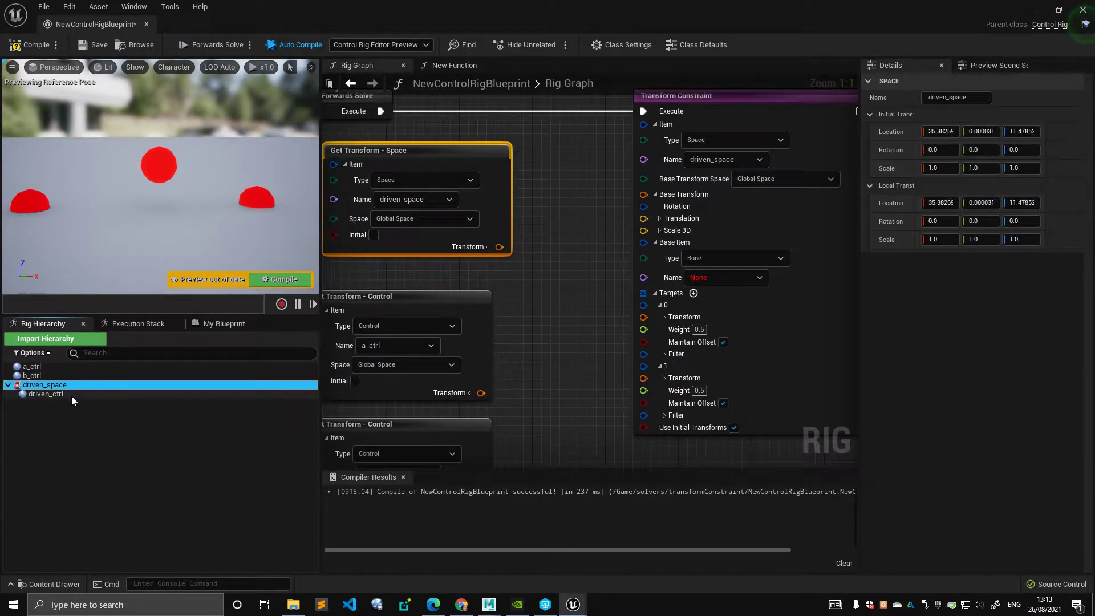
pyautogui.click(71, 394)
pyautogui.click(72, 386)
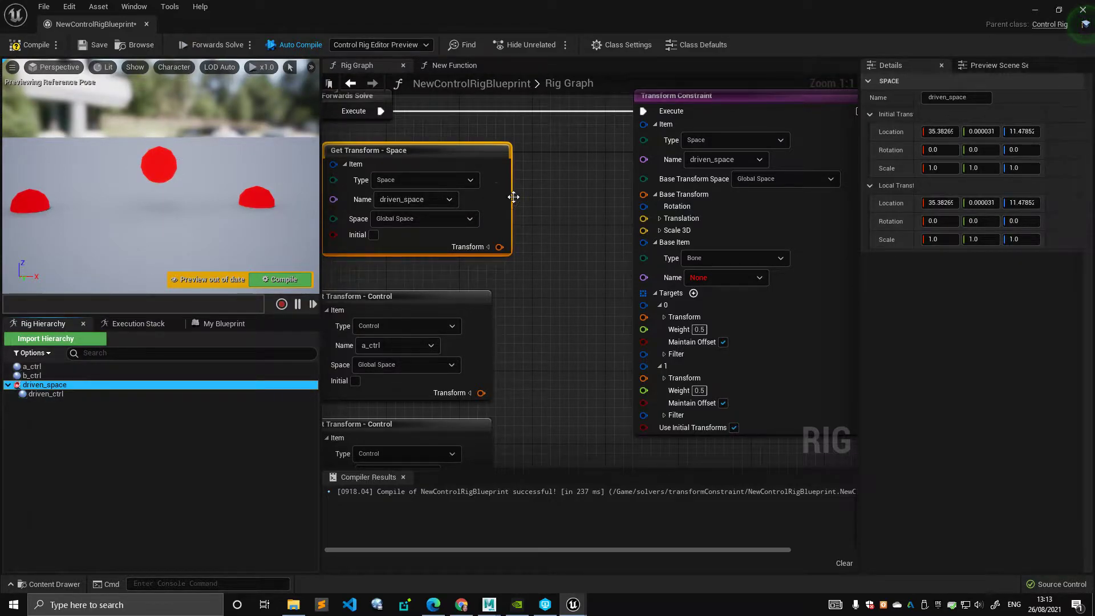
pyautogui.moveTo(513, 196); pyautogui.dragTo(551, 220, button='right')
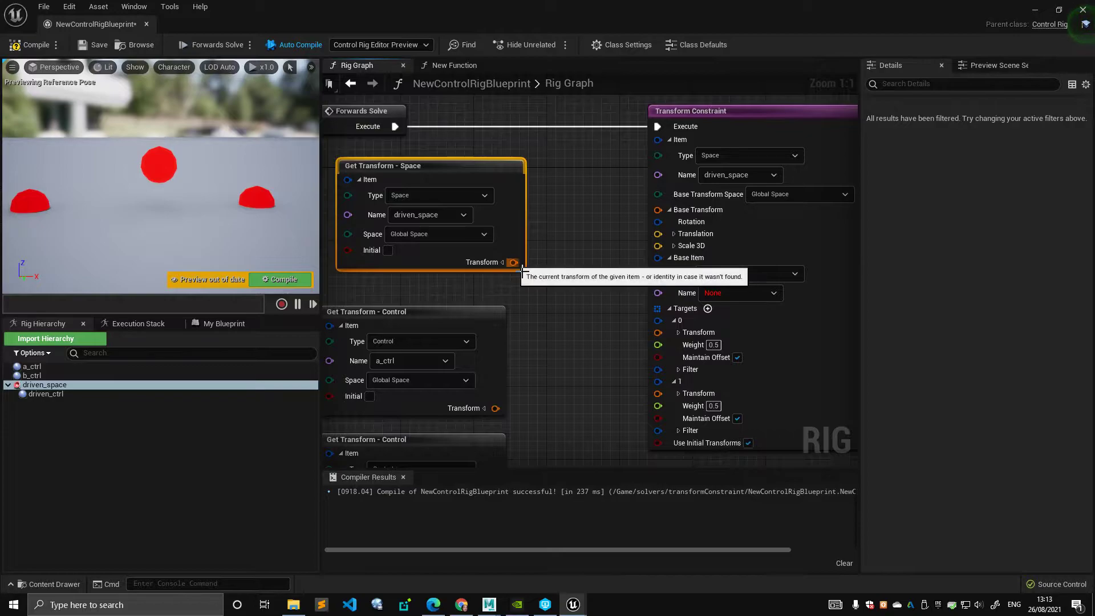
pyautogui.moveTo(520, 266); pyautogui.dragTo(661, 209)
pyautogui.click(487, 169)
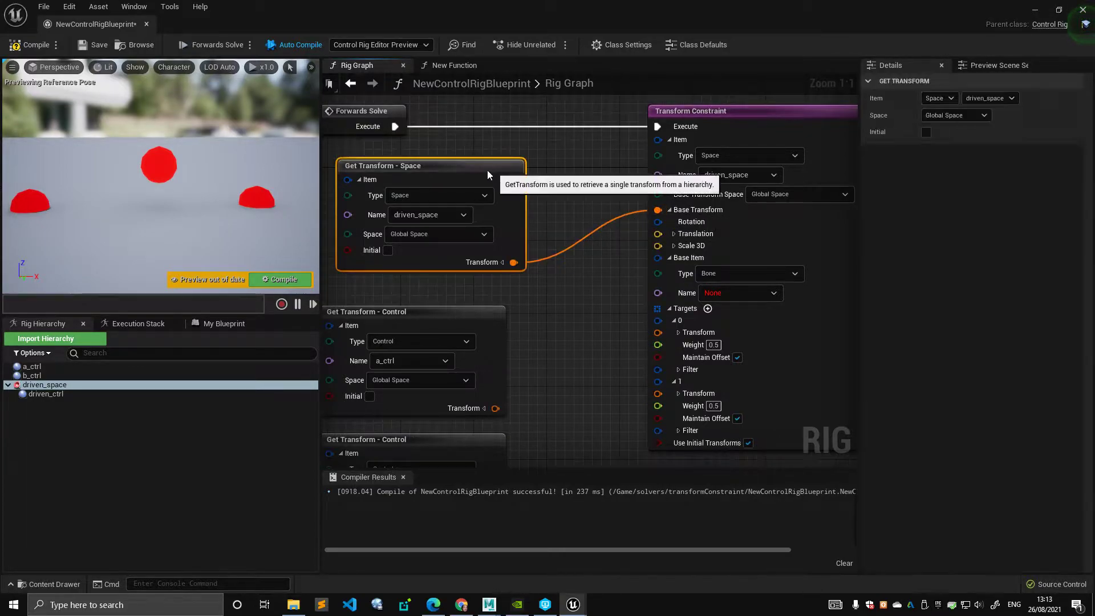
pyautogui.moveTo(465, 168); pyautogui.dragTo(504, 160, button='right')
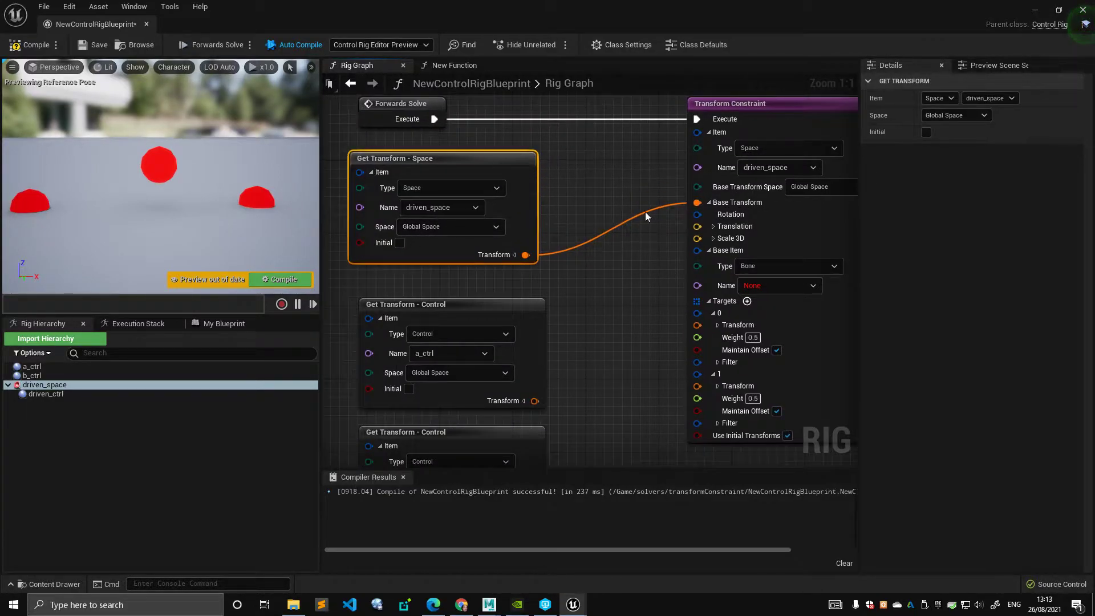
pyautogui.moveTo(645, 215); pyautogui.dragTo(549, 211, button='right')
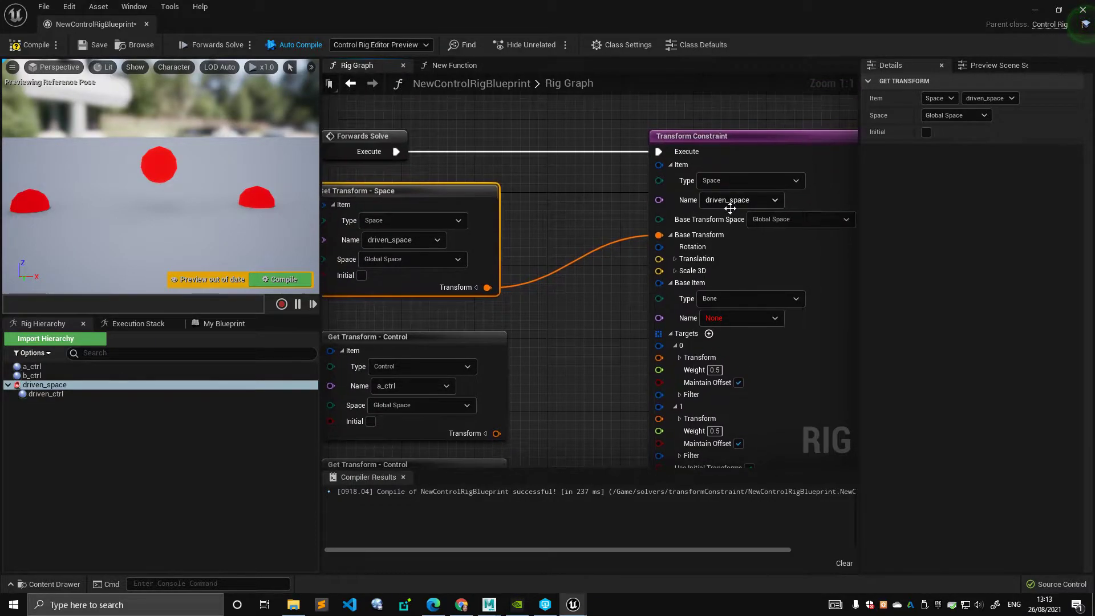
pyautogui.moveTo(617, 228); pyautogui.dragTo(631, 176, button='right')
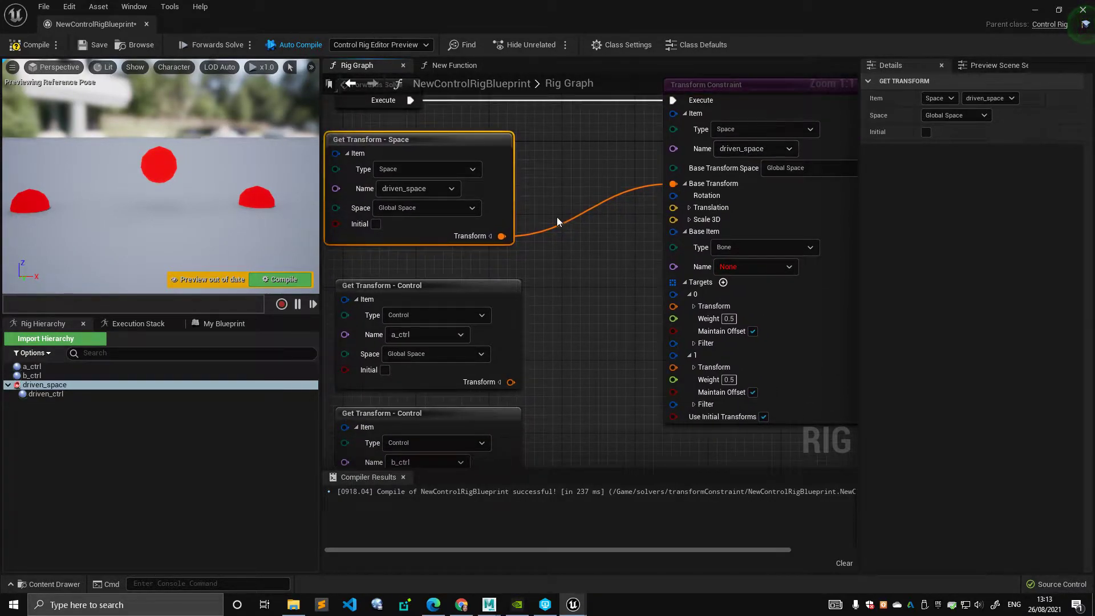
# Nudge the a_ctrl Get Transform node up and left, and connect its Transform output to target 0's Transform
pyautogui.moveTo(556, 216); pyautogui.dragTo(550, 167, button='right')
pyautogui.moveTo(497, 233); pyautogui.dragTo(489, 218)
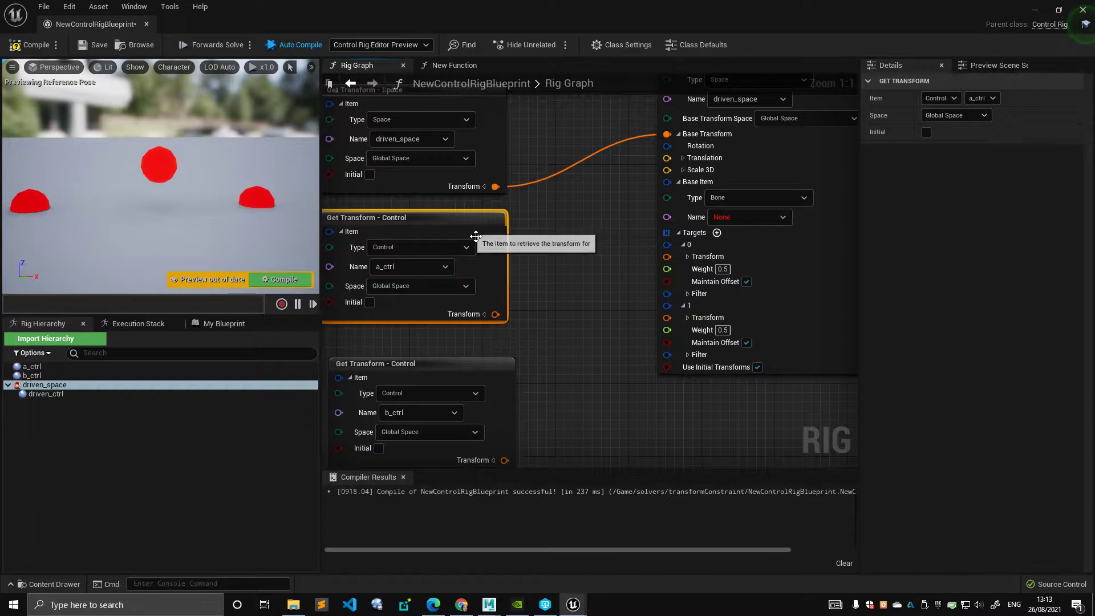
pyautogui.moveTo(476, 236); pyautogui.dragTo(526, 278, button='right')
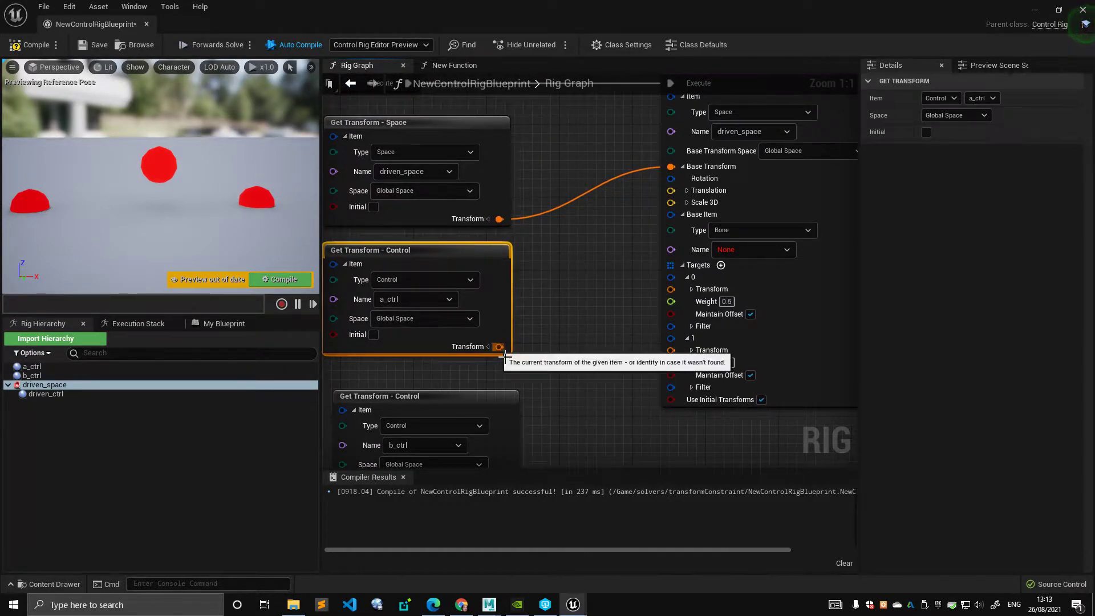
pyautogui.moveTo(500, 346); pyautogui.dragTo(694, 290)
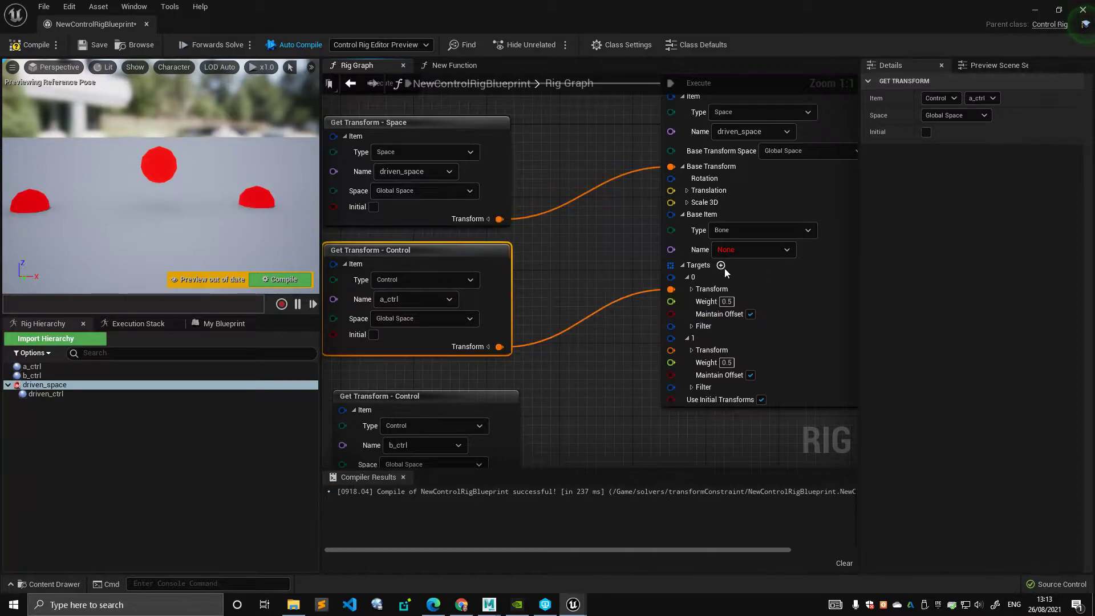
# Nudge the b_ctrl Get Transform node up and left, and connect its Transform output to target 1's Transform
pyautogui.moveTo(583, 351); pyautogui.dragTo(590, 284, button='right')
pyautogui.moveTo(501, 329); pyautogui.dragTo(482, 301)
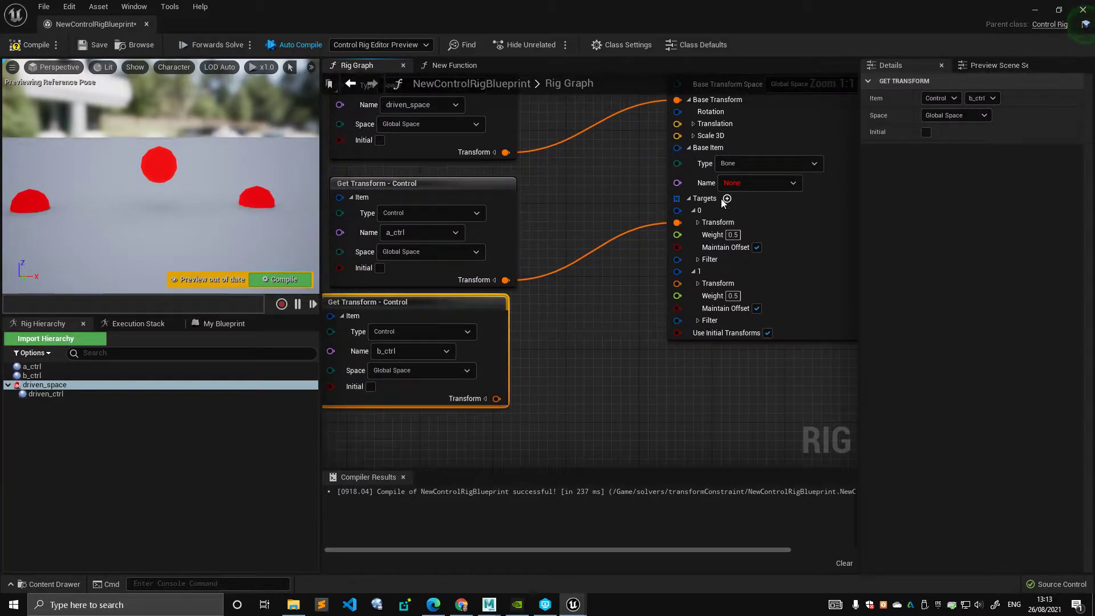
pyautogui.moveTo(497, 398); pyautogui.dragTo(677, 283)
# Set the weights of targets 0 and 1 on the Transform Constraint to 1.0
pyautogui.moveTo(629, 286); pyautogui.dragTo(548, 310, button='right')
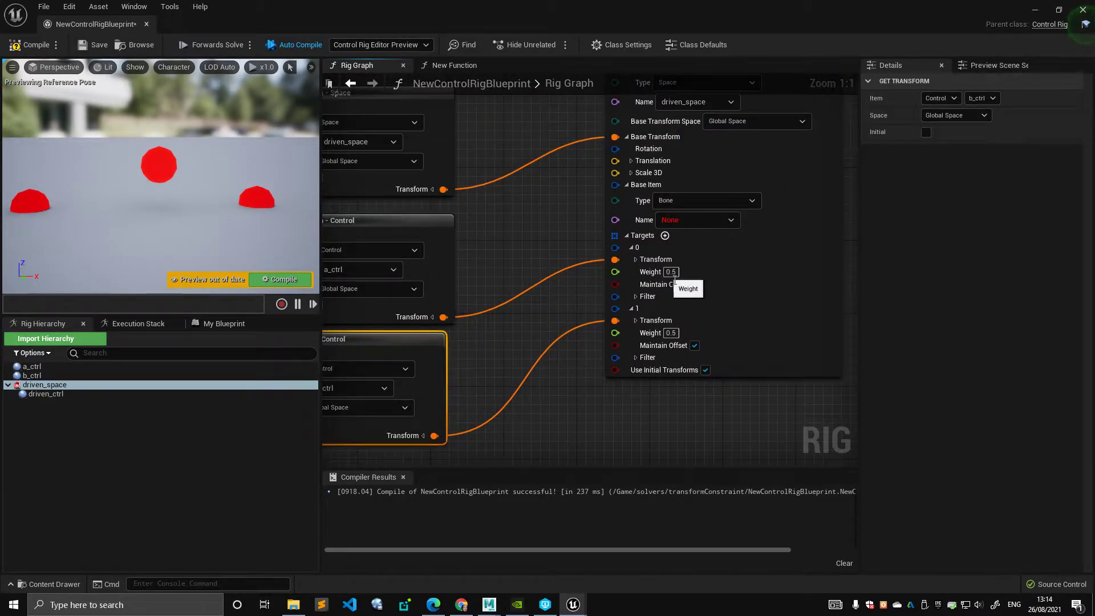
pyautogui.write('1')
pyautogui.press('Return')
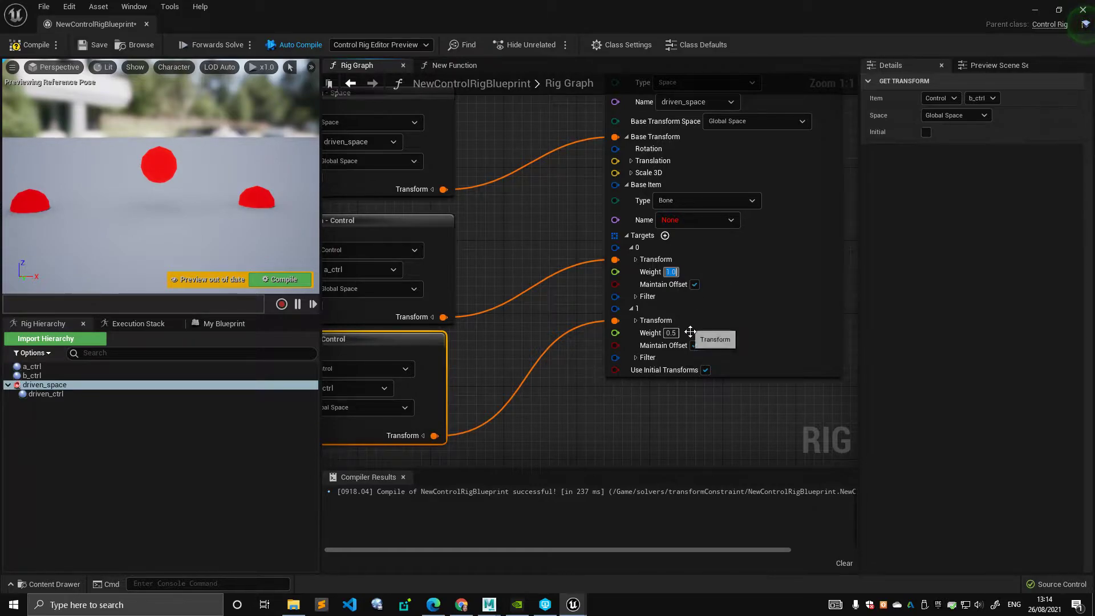
pyautogui.click(677, 336)
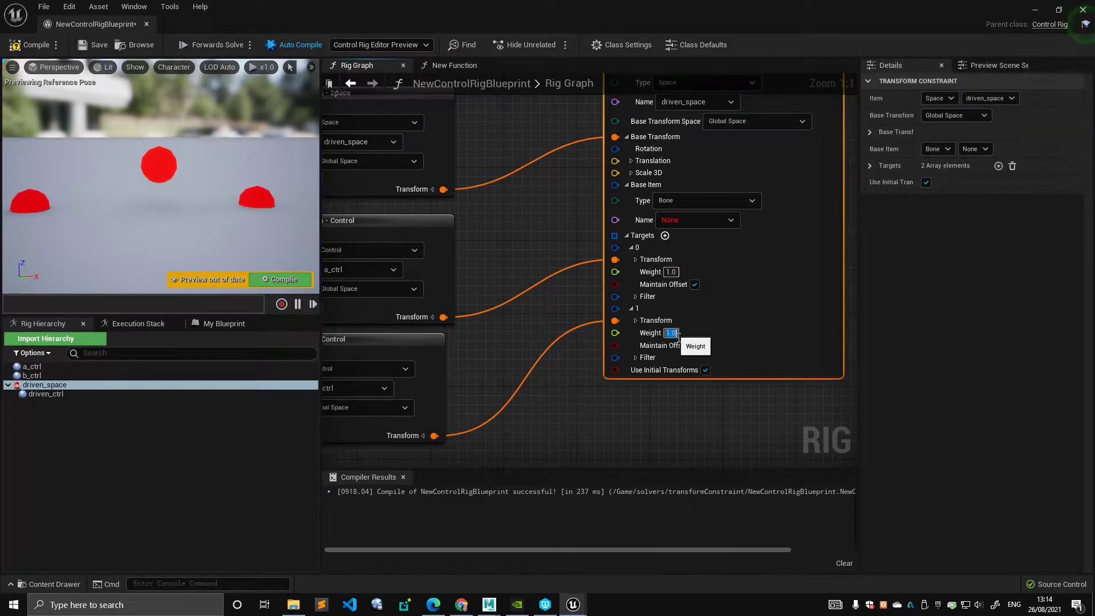
pyautogui.click(532, 214)
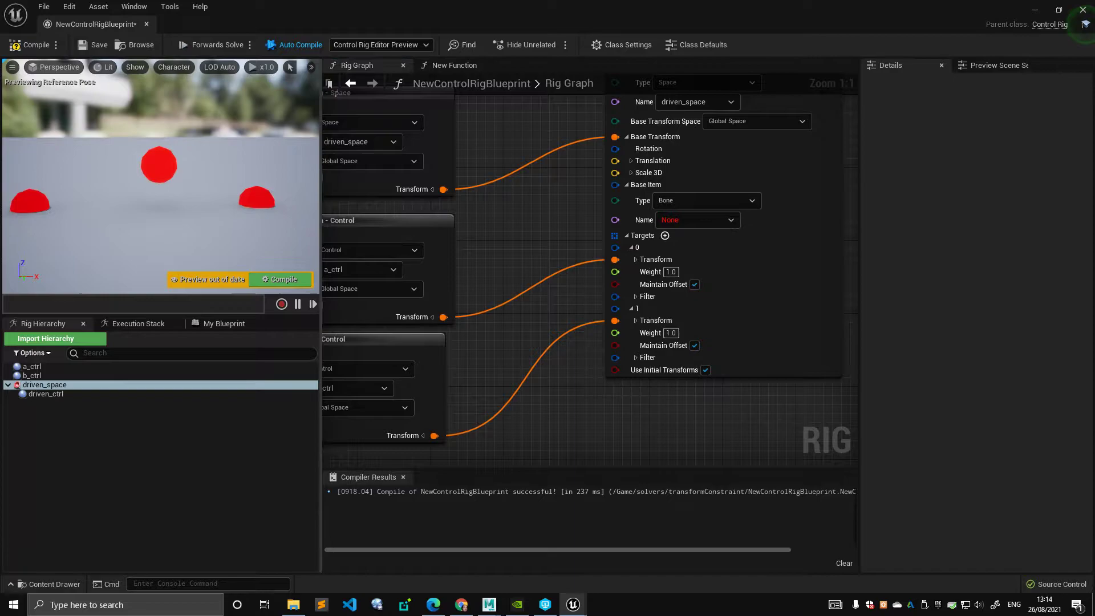
# Move b_ctrl in the preview about 12.8 units along X and 1.8 along Z to test the constraint
pyautogui.click(274, 195)
pyautogui.moveTo(274, 196); pyautogui.dragTo(305, 185)
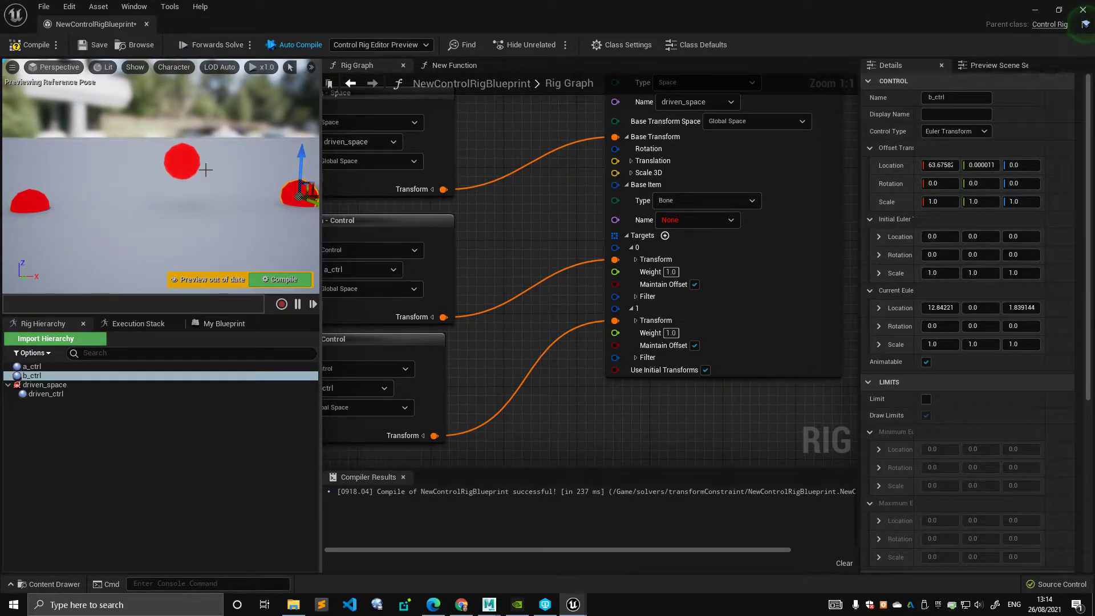
# Move b_ctrl in the preview to about -4.3 in X and 4.4 in Z, and recompile the rig
pyautogui.moveTo(422, 195); pyautogui.dragTo(463, 240, button='right')
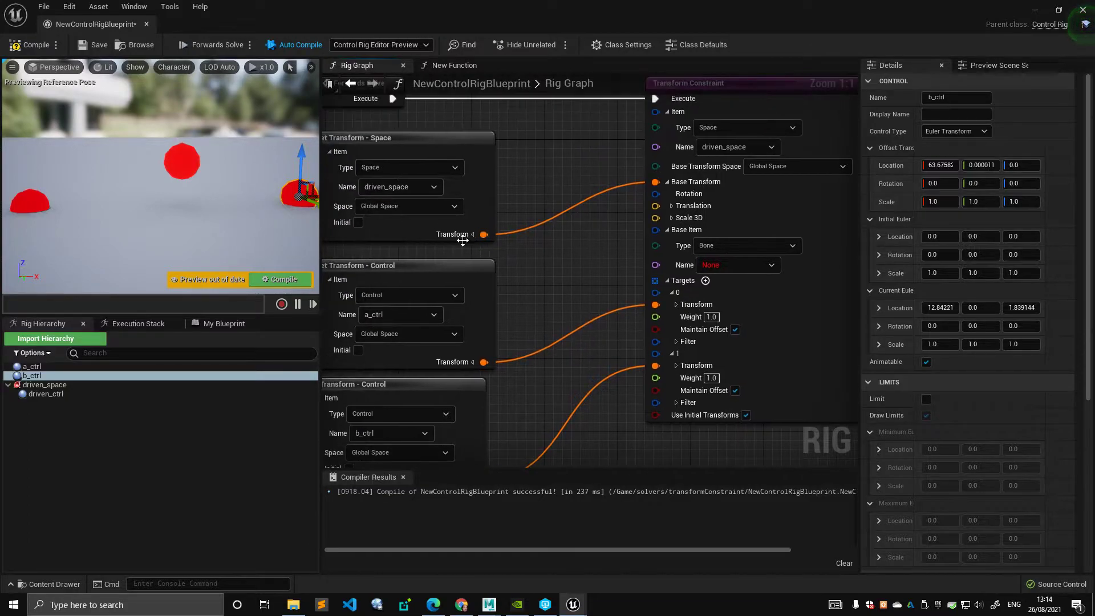
pyautogui.moveTo(294, 183); pyautogui.dragTo(257, 178)
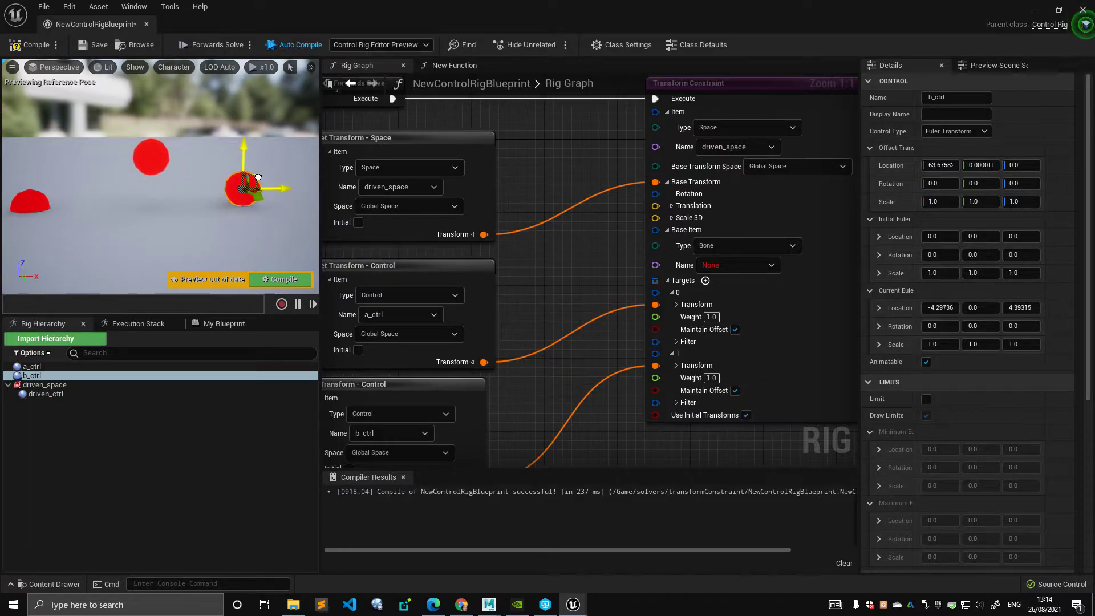
pyautogui.click(146, 164)
pyautogui.moveTo(165, 147)
pyautogui.mouseDown()
pyautogui.moveTo(136, 136)
pyautogui.moveTo(167, 164)
pyautogui.mouseUp()
pyautogui.click(36, 46)
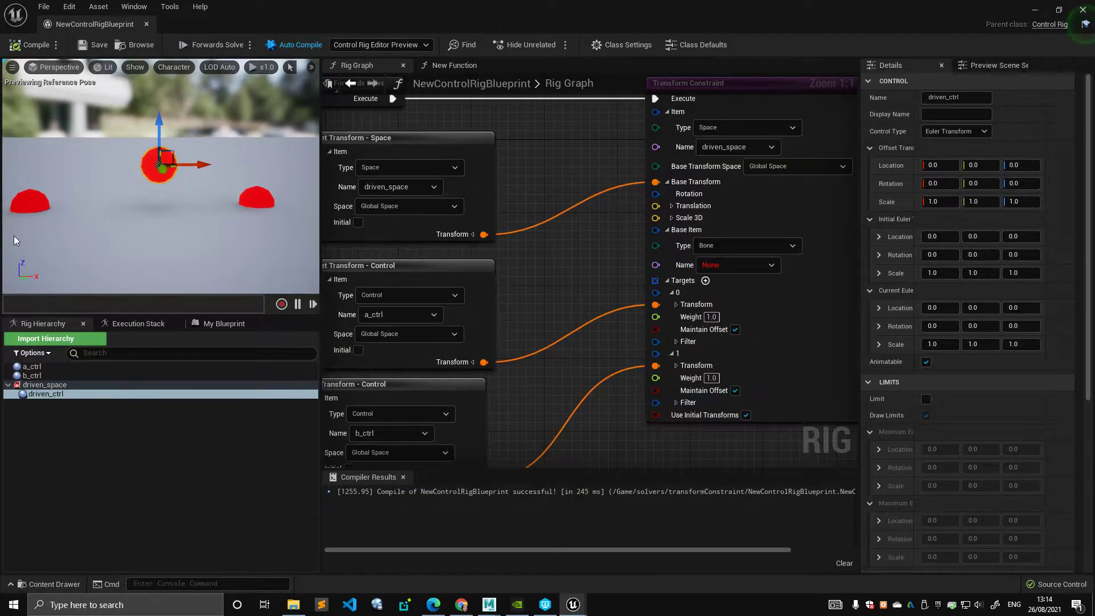
# Display driven_space's transform values, and move b_ctrl about 39.4 units along X to test the constraint
pyautogui.click(43, 385)
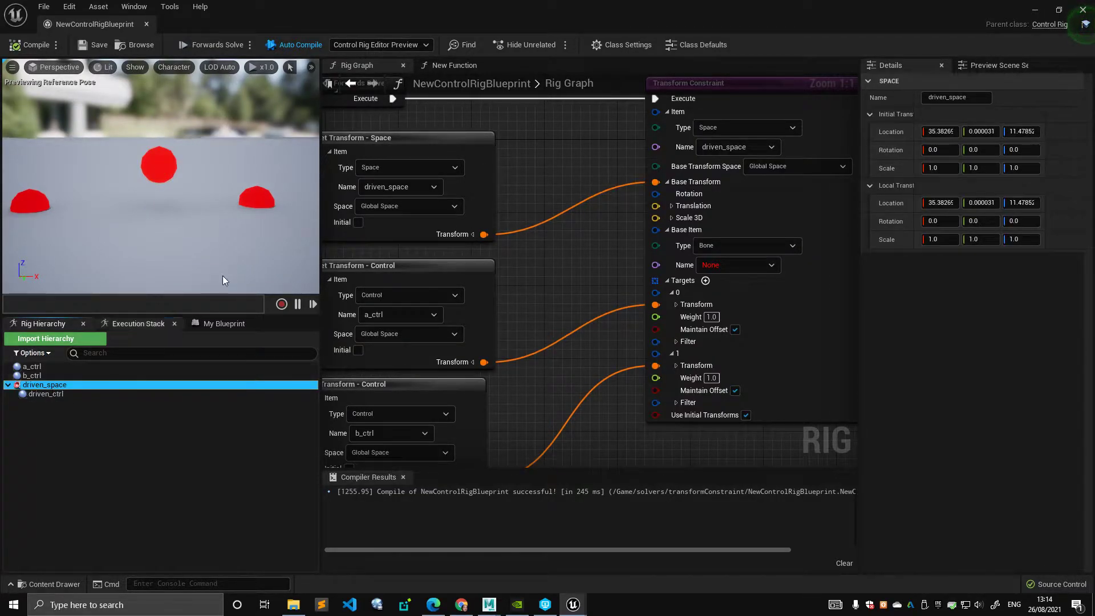
pyautogui.click(257, 198)
pyautogui.moveTo(214, 200)
pyautogui.keyDown('alt'); pyautogui.mouseDown()
pyautogui.moveTo(171, 199)
pyautogui.moveTo(222, 200)
pyautogui.moveTo(199, 199)
pyautogui.mouseUp(); pyautogui.keyUp('alt')
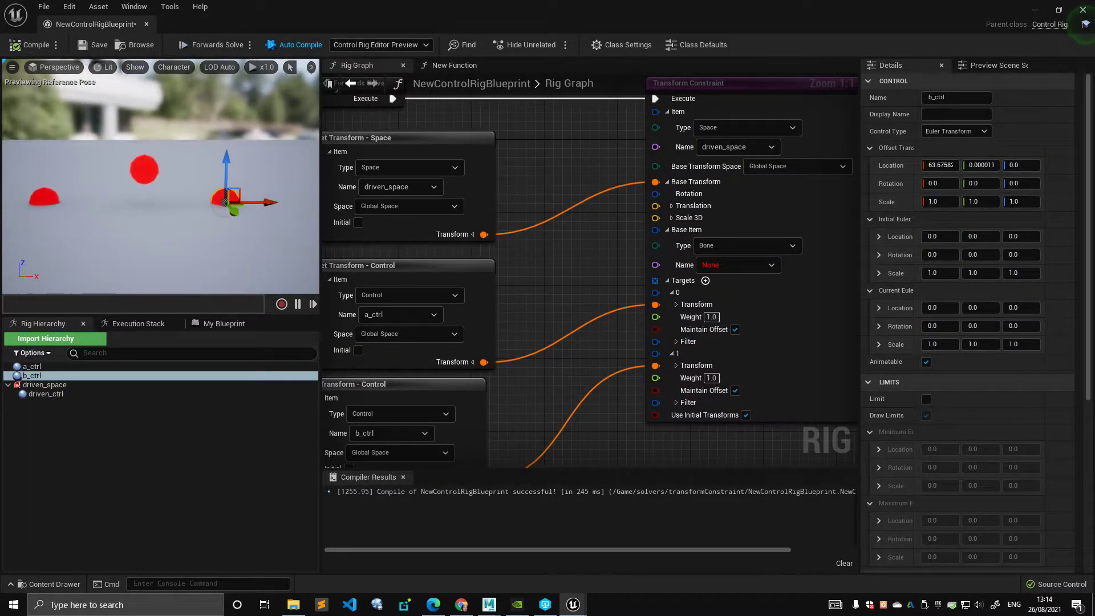
pyautogui.moveTo(200, 199); pyautogui.dragTo(206, 198, button='right')
pyautogui.moveTo(258, 202); pyautogui.dragTo(368, 202)
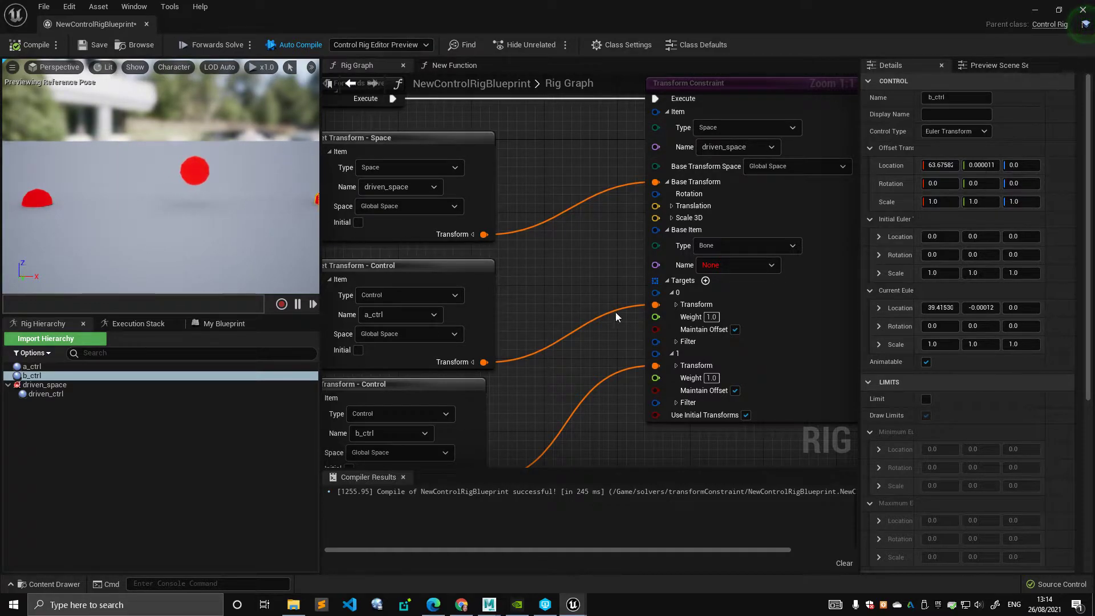
pyautogui.moveTo(558, 291); pyautogui.dragTo(503, 247, button='right')
pyautogui.moveTo(208, 227); pyautogui.dragTo(234, 233, button='right')
pyautogui.scroll(-2, 208, 227)
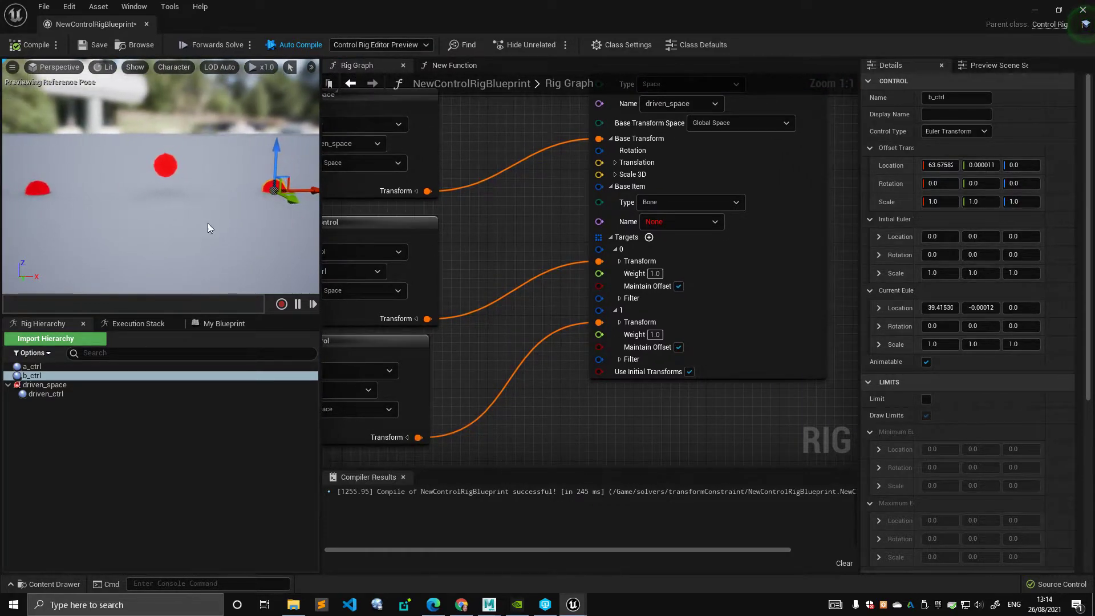
# Bring b_ctrl back and nudge it about 1.4 units along X, recompiling the rig after each move
pyautogui.moveTo(312, 192); pyautogui.dragTo(217, 205)
pyautogui.click(19, 46)
pyautogui.scroll(2, 137, 186)
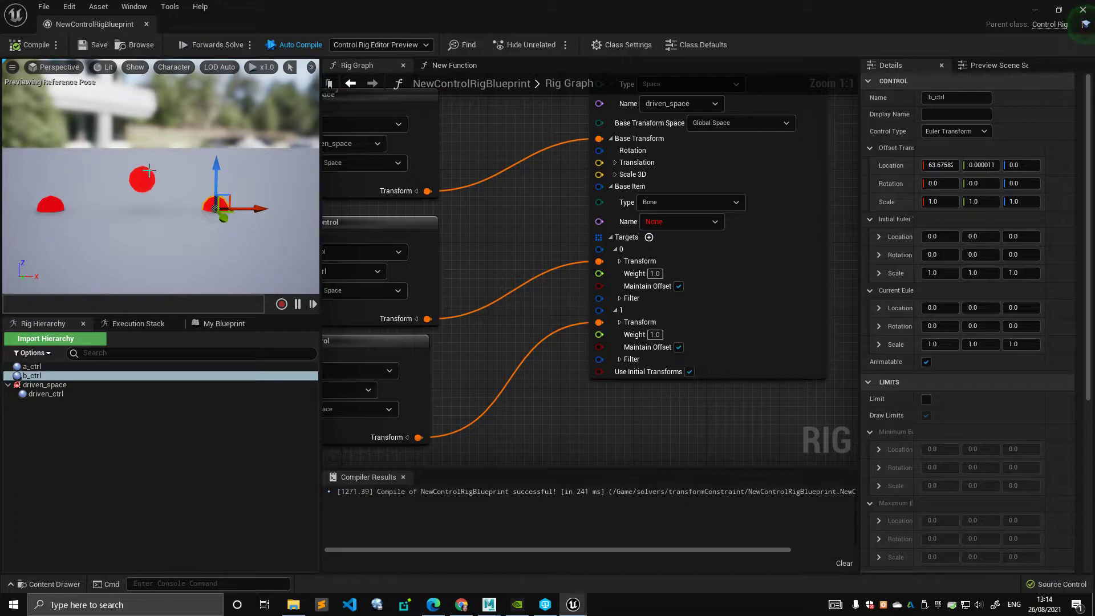
pyautogui.moveTo(240, 208)
pyautogui.mouseDown()
pyautogui.moveTo(323, 209)
pyautogui.moveTo(244, 208)
pyautogui.mouseUp()
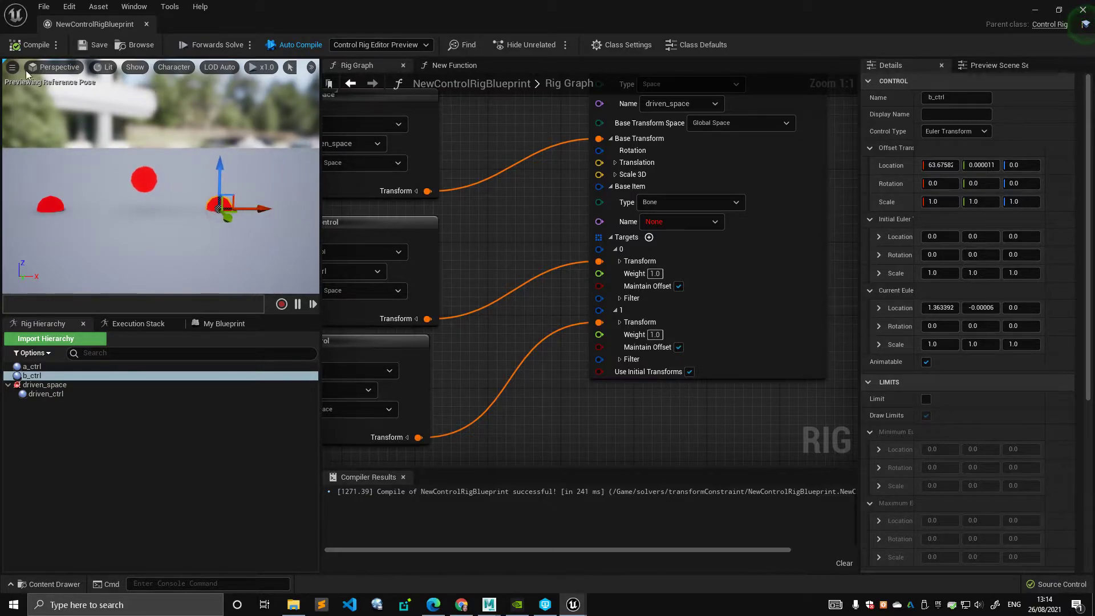
pyautogui.click(35, 46)
# Inspect driven_ctrl, b_ctrl and a_ctrl in turn in the preview to compare their placement
pyautogui.click(147, 181)
pyautogui.click(219, 203)
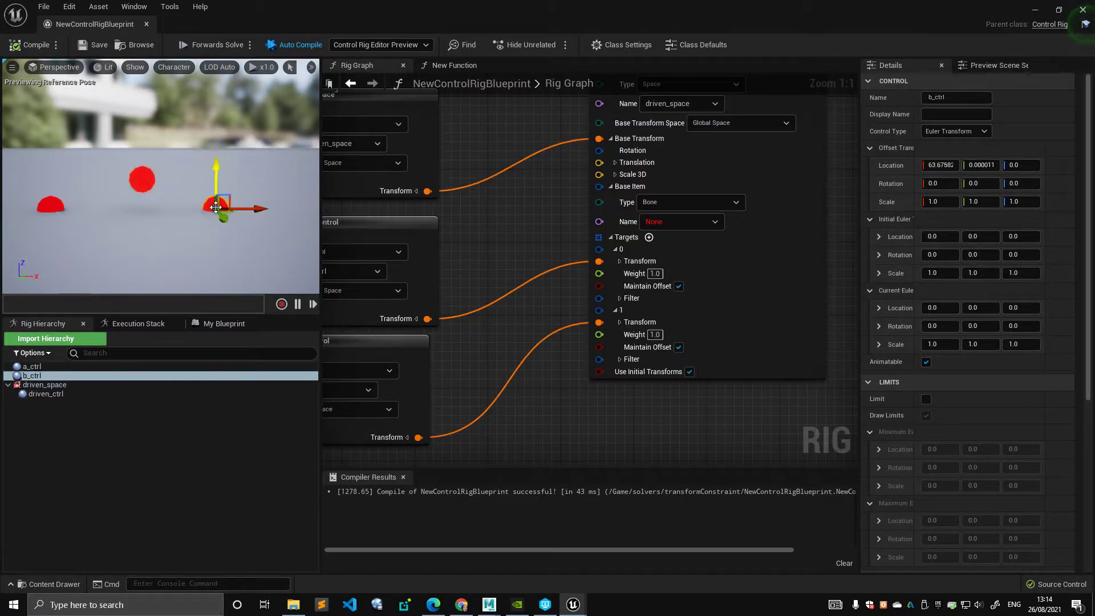
pyautogui.moveTo(219, 204); pyautogui.dragTo(216, 203, button='right')
pyautogui.click(144, 180)
pyautogui.click(53, 205)
pyautogui.click(144, 181)
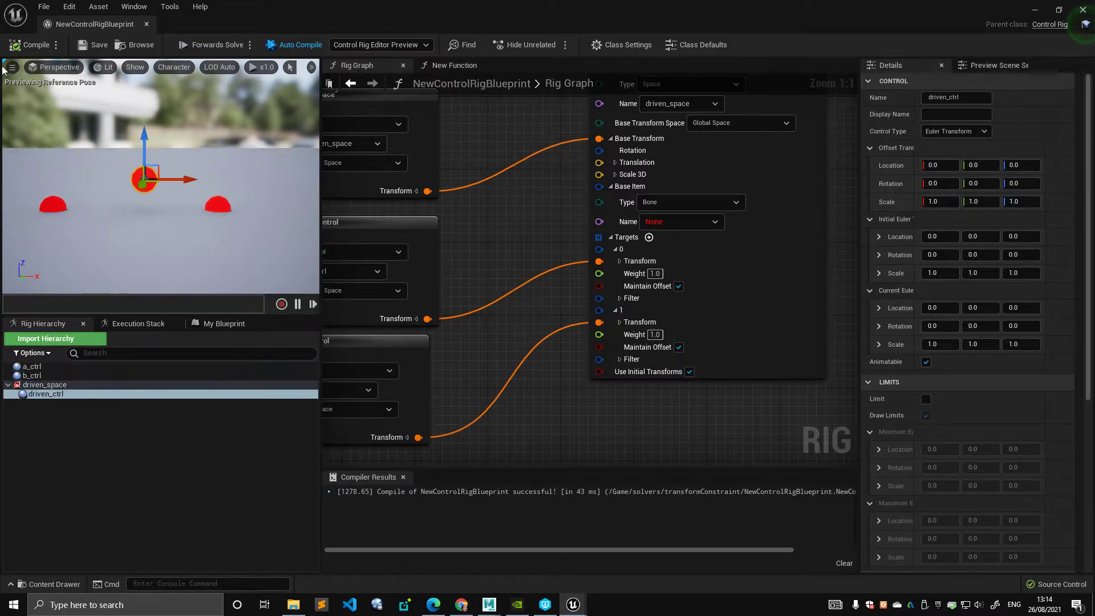
# Move b_ctrl about 15 units along X with both target weights at 1.0, and recompile the rig
pyautogui.click(219, 206)
pyautogui.moveTo(220, 206); pyautogui.dragTo(297, 210)
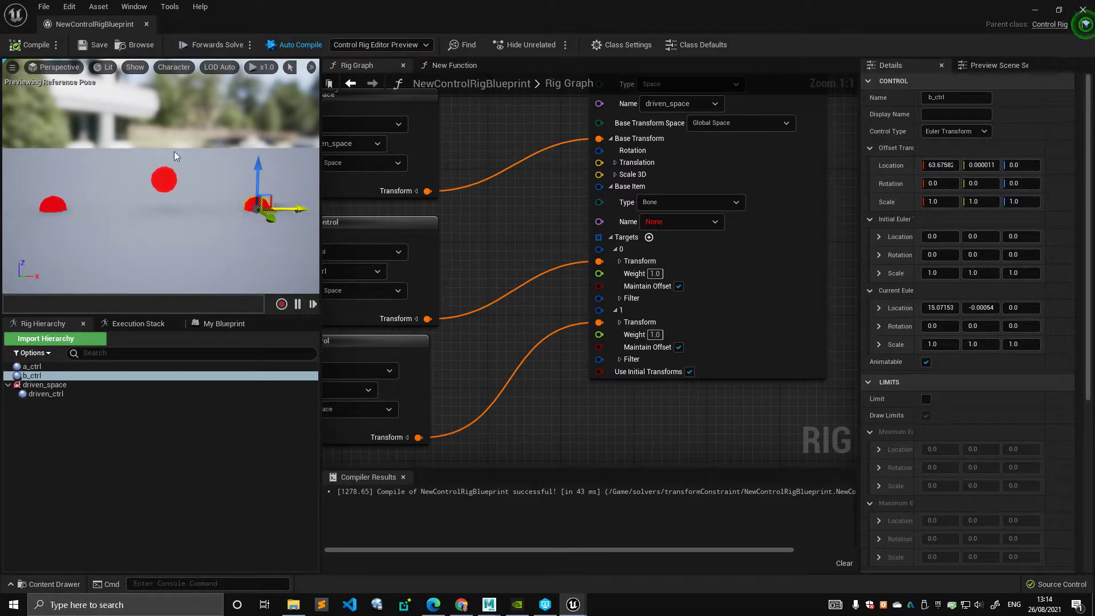
pyautogui.click(32, 49)
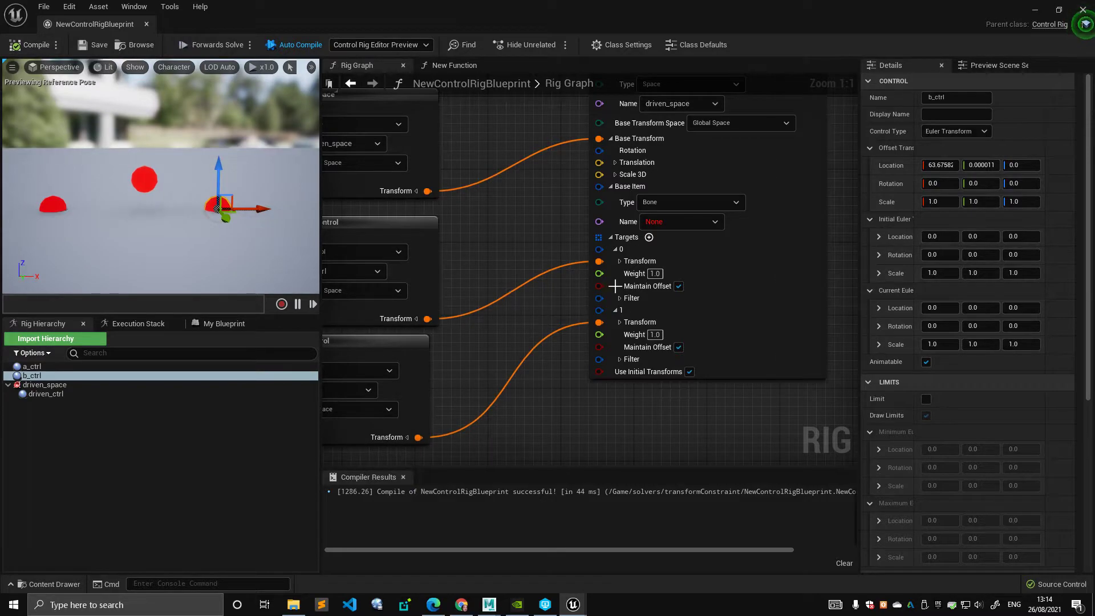
# Set the weight of target 0 to 0.2 and the weight of target 1 to 0.8 on the Transform Constraint
pyautogui.click(663, 277)
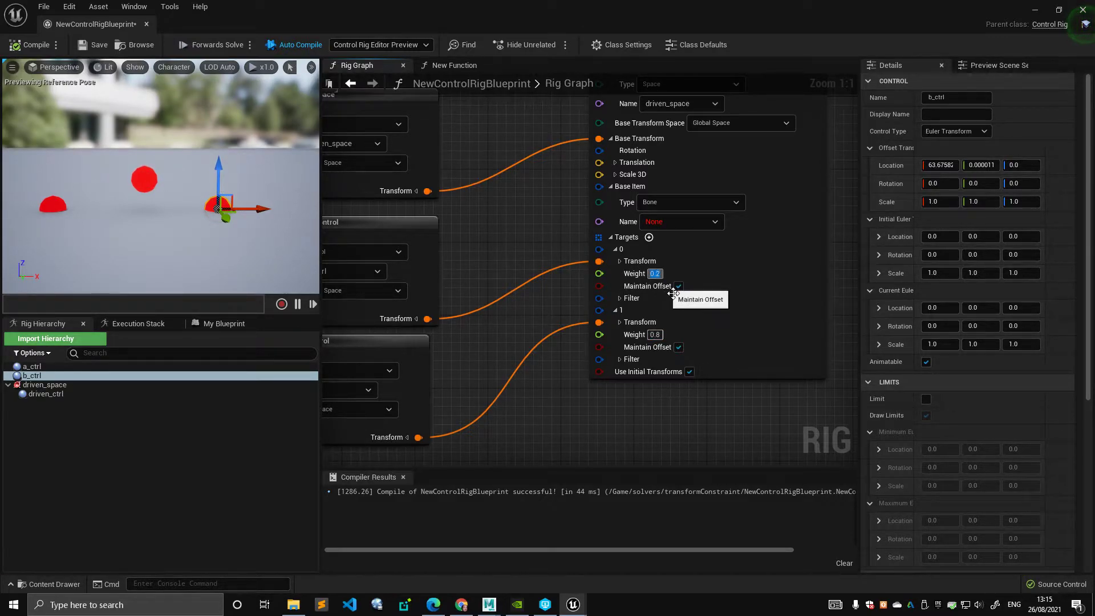
pyautogui.click(660, 336)
pyautogui.click(661, 336)
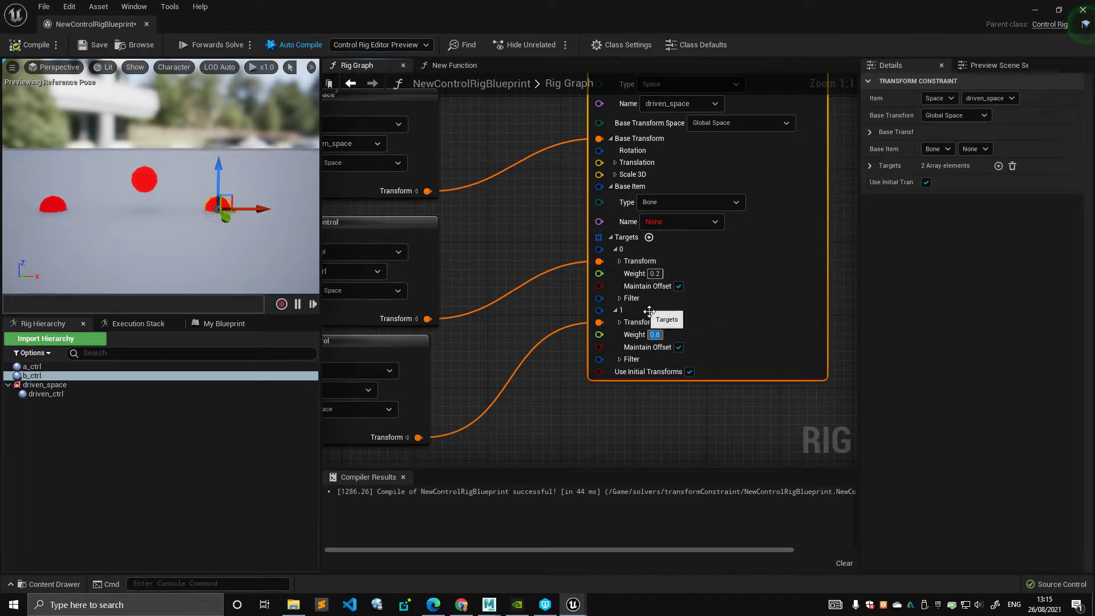
# Move b_ctrl to about 55.6 in X and 6.4 in Z to test the uneven target weights
pyautogui.click(245, 192)
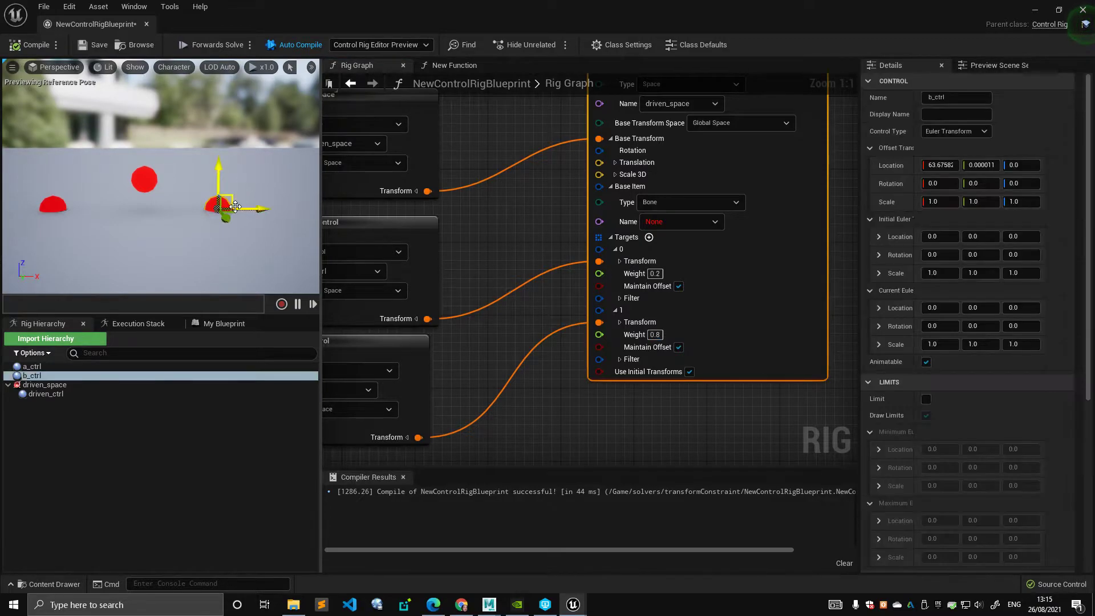
pyautogui.moveTo(242, 190); pyautogui.dragTo(317, 183)
pyautogui.moveTo(232, 173); pyautogui.dragTo(259, 175, button='right')
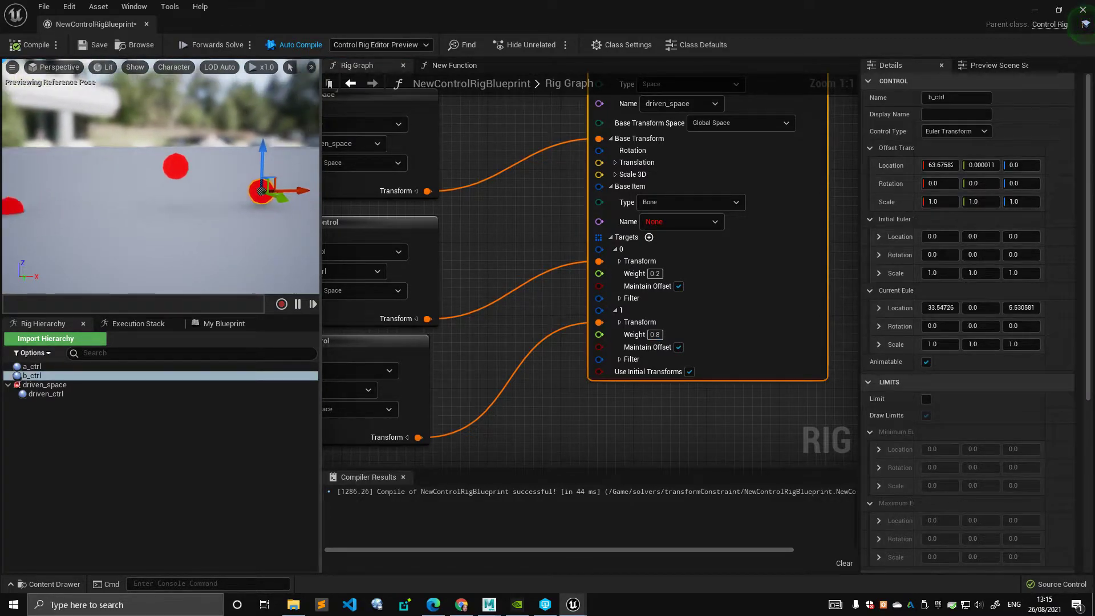
pyautogui.keyDown('shift'); pyautogui.moveTo(284, 189); pyautogui.dragTo(316, 188); pyautogui.keyUp('shift')
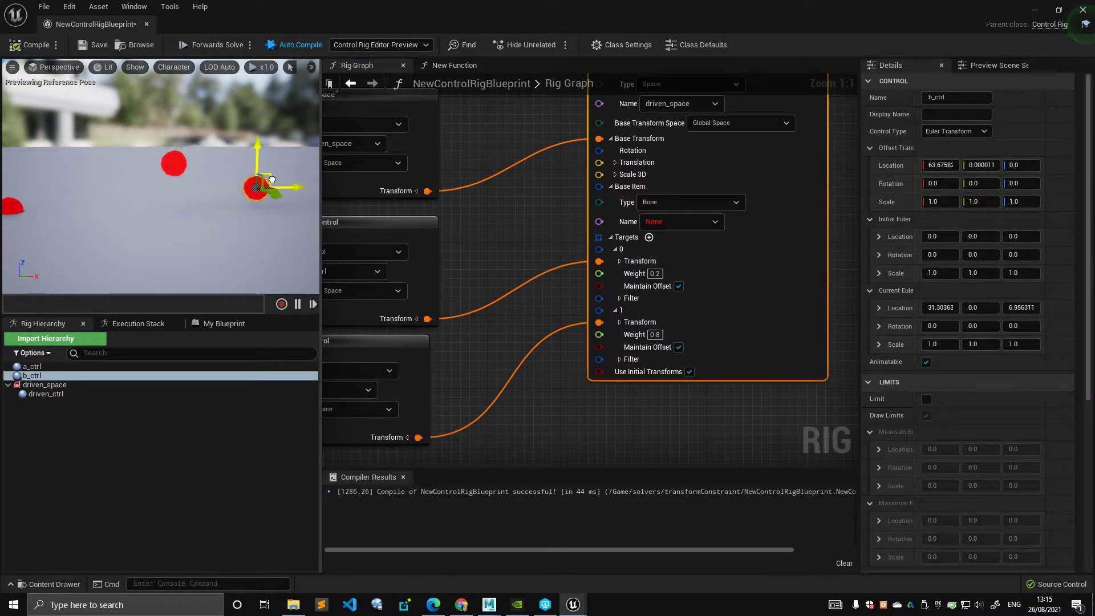
pyautogui.moveTo(272, 180); pyautogui.dragTo(311, 187)
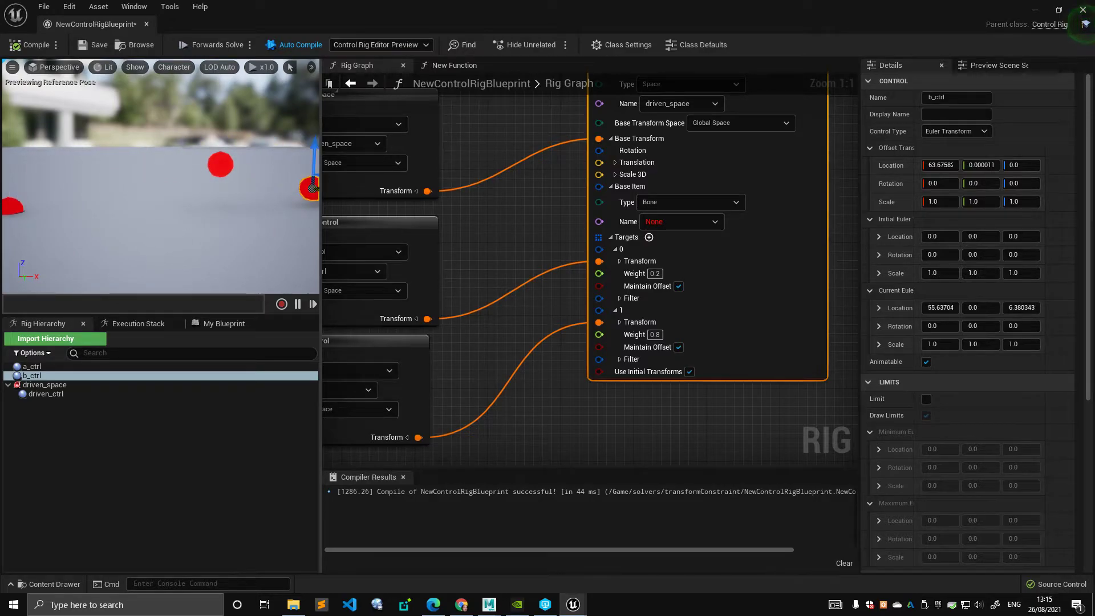
# Move a_ctrl upward and along positive X in the preview to test its lower weight
pyautogui.click(17, 207)
pyautogui.moveTo(23, 199); pyautogui.dragTo(65, 159)
pyautogui.click(460, 150)
pyautogui.scroll(-2, 484, 156)
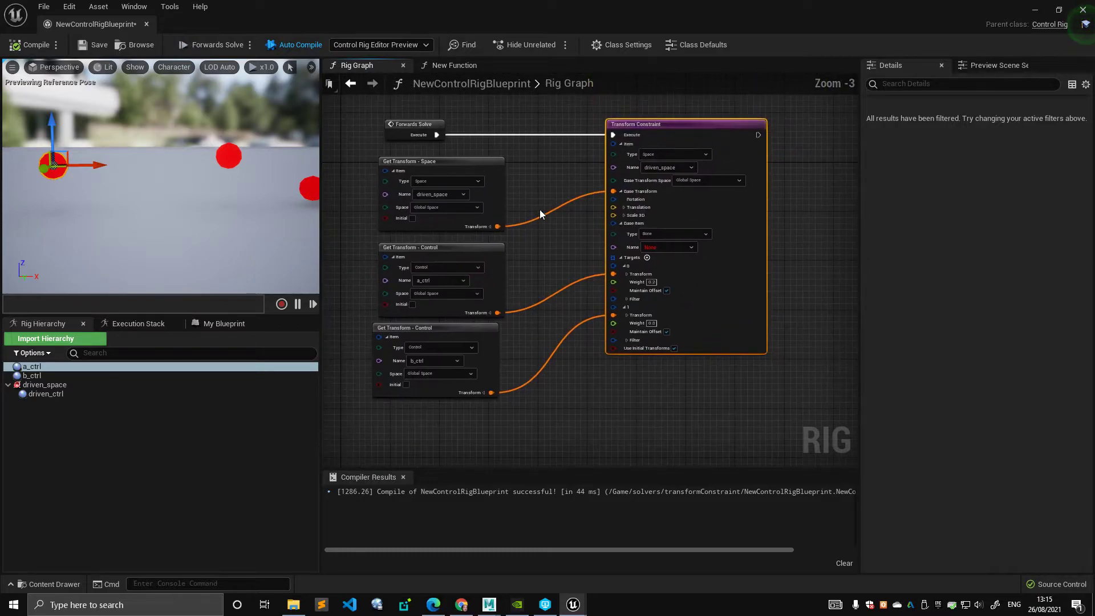
# Rotate b_ctrl to about -11.9 degrees around Y to test how its rotation drives driven_space, and recompile the rig
pyautogui.click(316, 192)
pyautogui.moveTo(299, 157); pyautogui.dragTo(314, 161, button='right')
pyautogui.press('e')
pyautogui.moveTo(260, 142)
pyautogui.mouseDown()
pyautogui.moveTo(247, 153)
pyautogui.moveTo(272, 130)
pyautogui.moveTo(264, 135)
pyautogui.mouseUp()
pyautogui.press('s')
pyautogui.moveTo(264, 136)
pyautogui.mouseDown(button='right')
pyautogui.moveTo(249, 131)
pyautogui.moveTo(260, 132)
pyautogui.mouseUp(button='right')
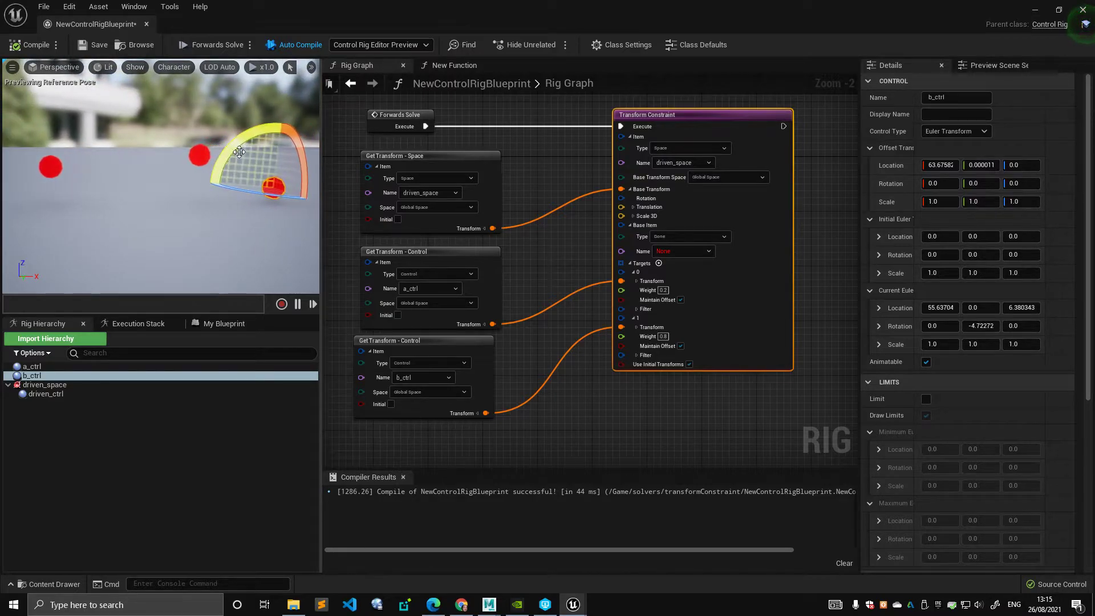
pyautogui.moveTo(239, 134); pyautogui.dragTo(249, 128)
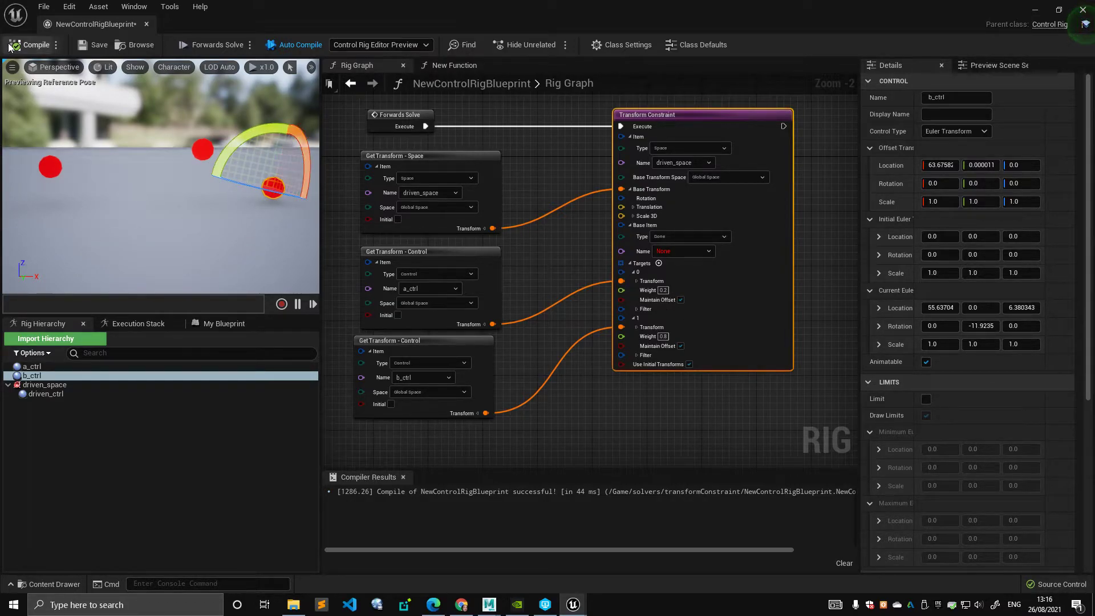
pyautogui.click(32, 44)
# Try moving b_ctrl diagonally in the preview, recompile the rig, and shift b_ctrl about 1.7 units along X
pyautogui.keyDown('alt'); pyautogui.moveTo(188, 186); pyautogui.dragTo(214, 217, button='middle'); pyautogui.keyUp('alt')
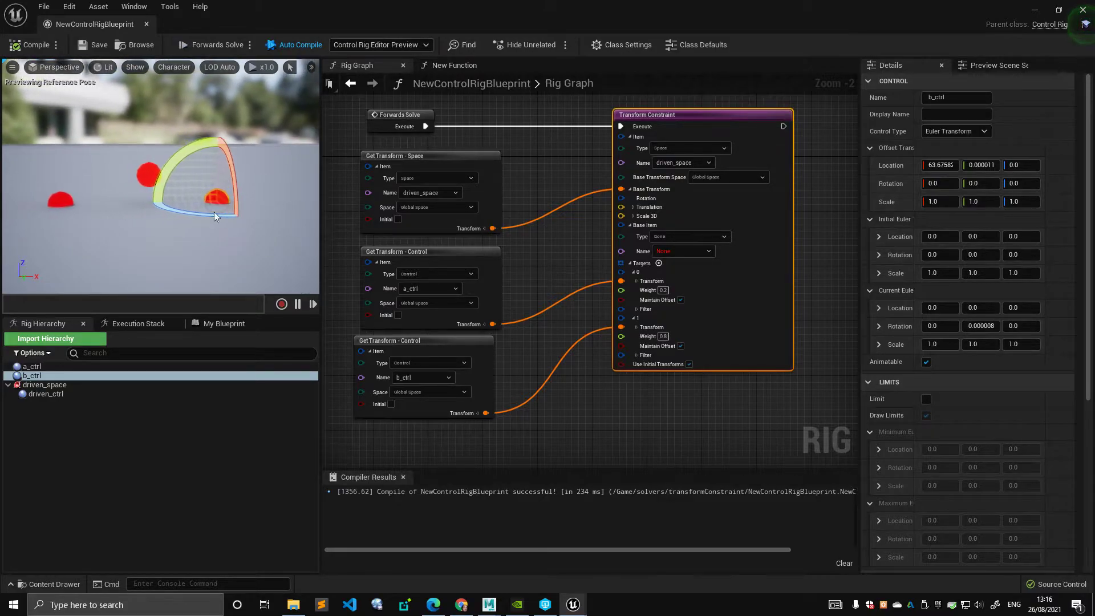
pyautogui.press('w')
pyautogui.moveTo(230, 192)
pyautogui.mouseDown()
pyautogui.moveTo(259, 137)
pyautogui.moveTo(275, 185)
pyautogui.moveTo(244, 179)
pyautogui.mouseUp()
pyautogui.click(14, 46)
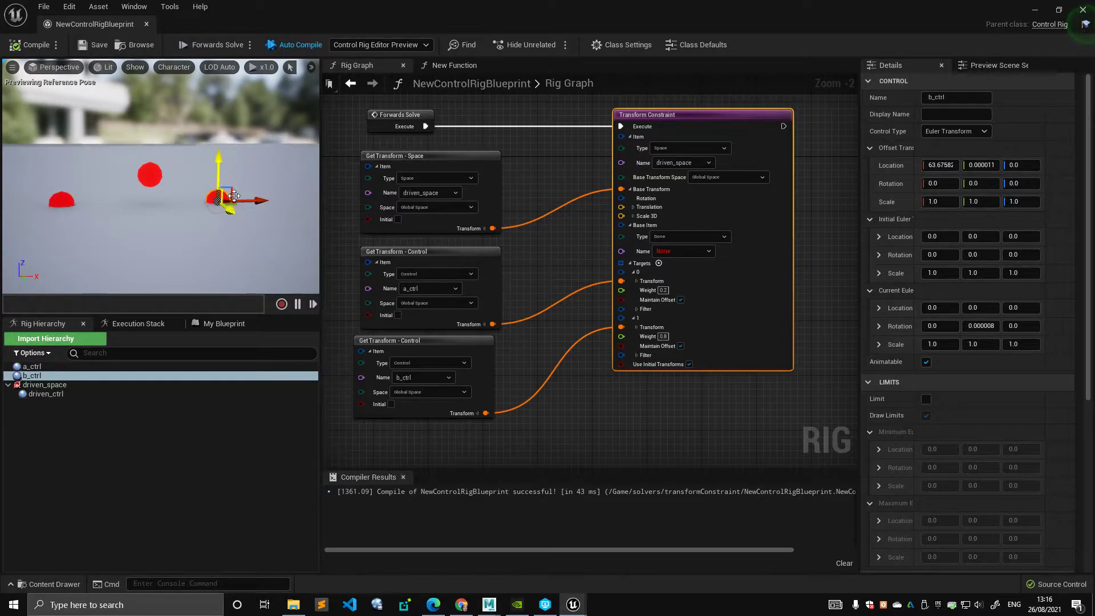
pyautogui.moveTo(237, 200); pyautogui.dragTo(240, 201)
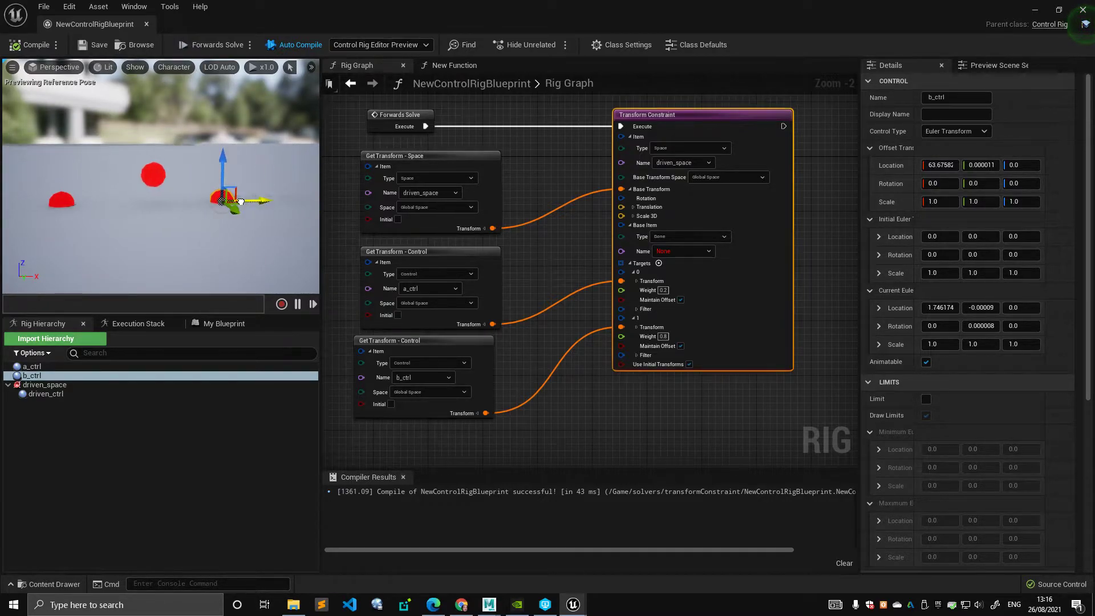
# Examine the driven_space, a_ctrl and b_ctrl Get Transform nodes that feed the Transform Constraint, along with driven_ctrl in the preview
pyautogui.moveTo(570, 228); pyautogui.dragTo(568, 203, button='right')
pyautogui.scroll(2, 541, 189)
pyautogui.scroll(-3, 571, 250)
pyautogui.moveTo(355, 186); pyautogui.dragTo(498, 376)
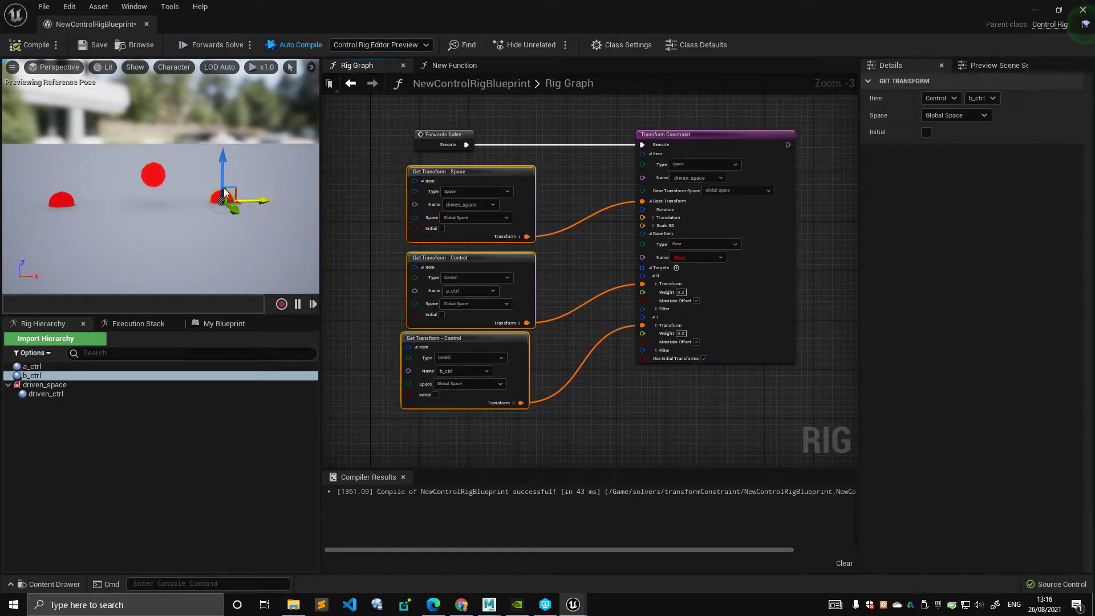
pyautogui.click(153, 178)
pyautogui.moveTo(367, 205); pyautogui.dragTo(363, 167, button='right')
pyautogui.moveTo(360, 171); pyautogui.dragTo(502, 328)
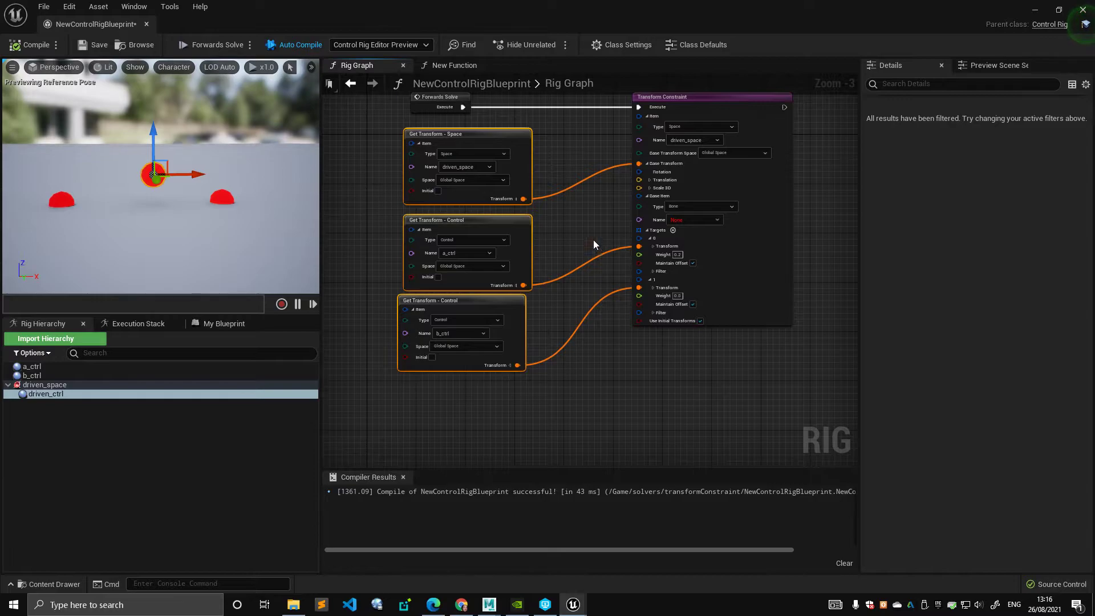
pyautogui.moveTo(566, 224); pyautogui.dragTo(535, 223, button='right')
pyautogui.click(536, 224)
pyautogui.scroll(-1, 530, 220)
pyautogui.scroll(1, 513, 195)
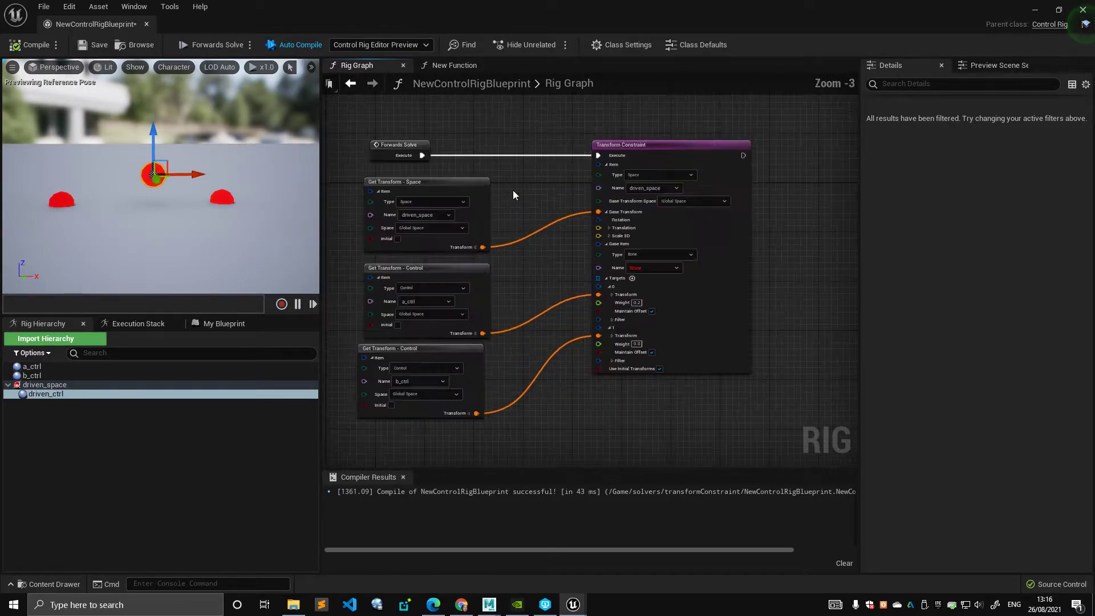
# Open the New Function graph and add a Transform Constraint node below the Entry and Return nodes
pyautogui.click(439, 66)
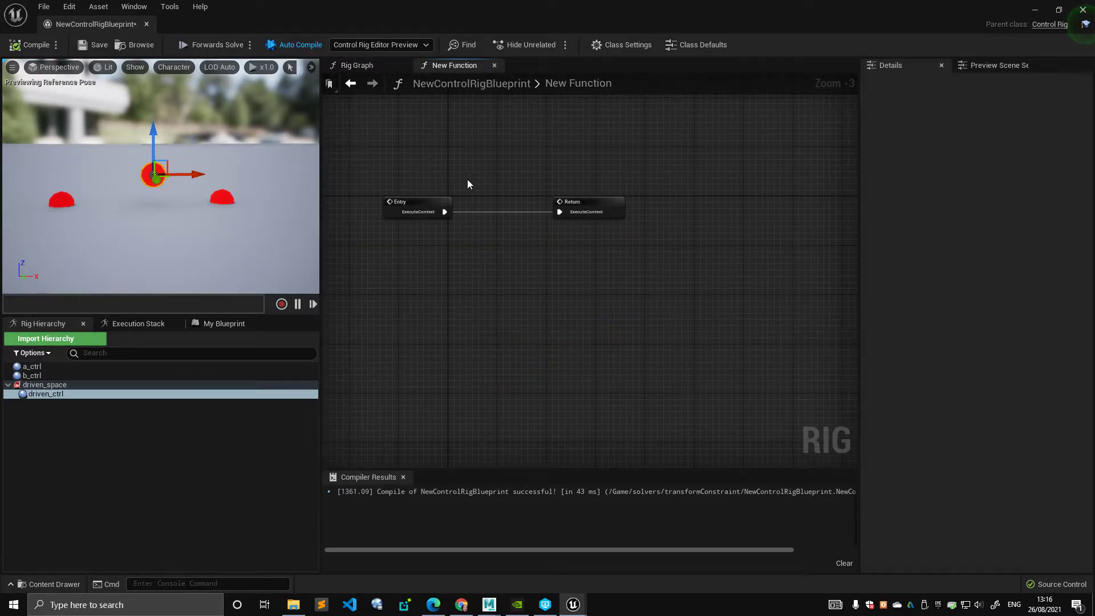
pyautogui.rightClick(448, 166)
pyautogui.write('transf')
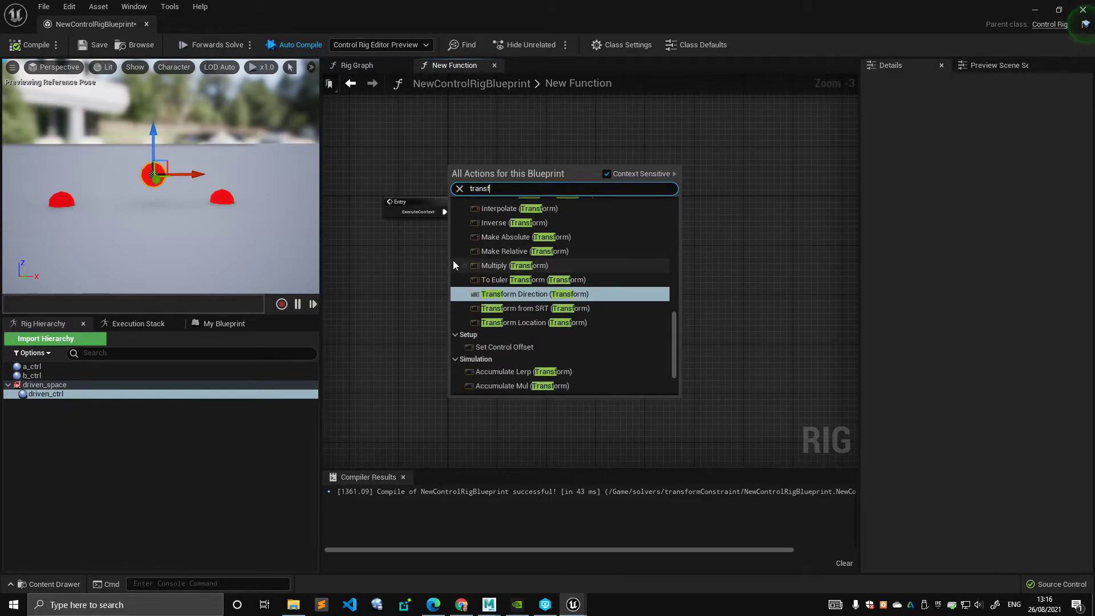
pyautogui.write('orm constr')
pyautogui.press('Return')
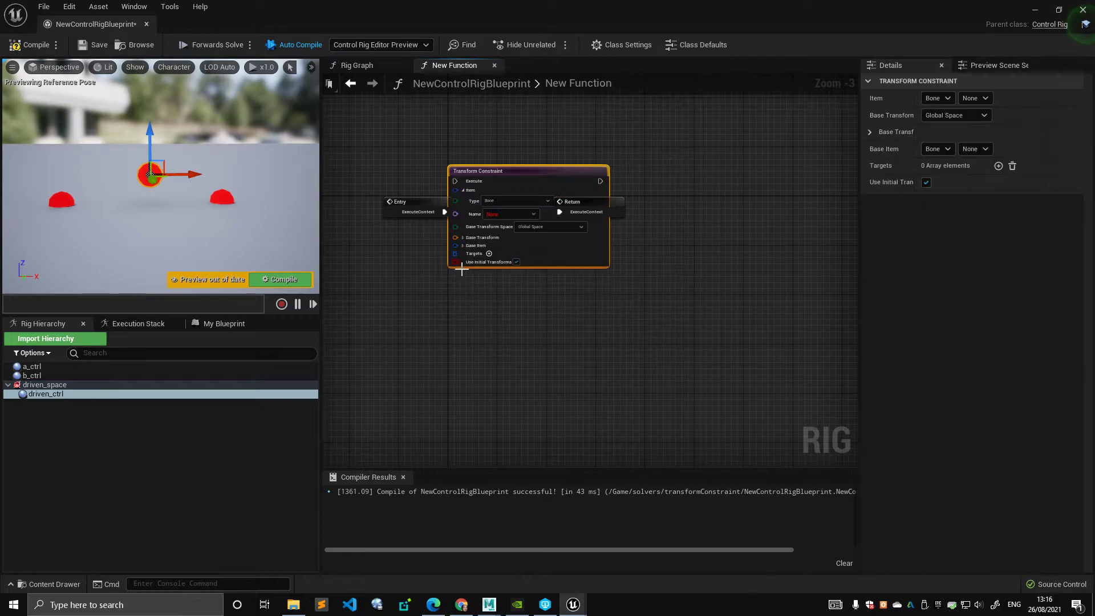
pyautogui.moveTo(532, 232); pyautogui.dragTo(591, 343)
pyautogui.moveTo(554, 220); pyautogui.dragTo(514, 175, button='right')
pyautogui.scroll(1, 515, 175)
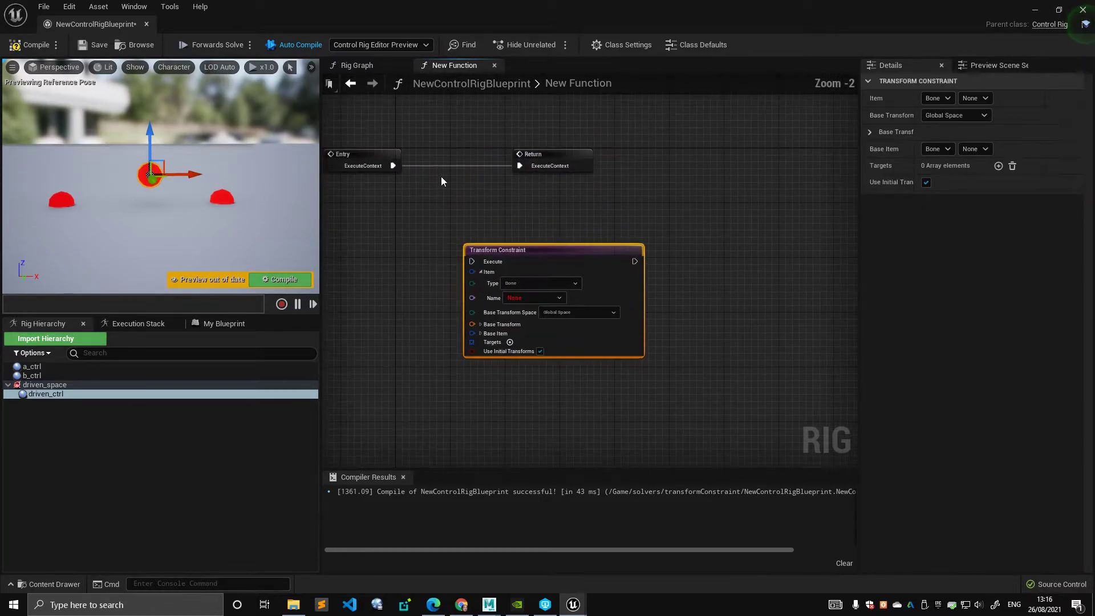
# Chain the execution from Entry through the Transform Constraint to Return, spacing the Return and constraint nodes for a clear layout
pyautogui.moveTo(393, 166); pyautogui.dragTo(472, 261)
pyautogui.click(545, 155)
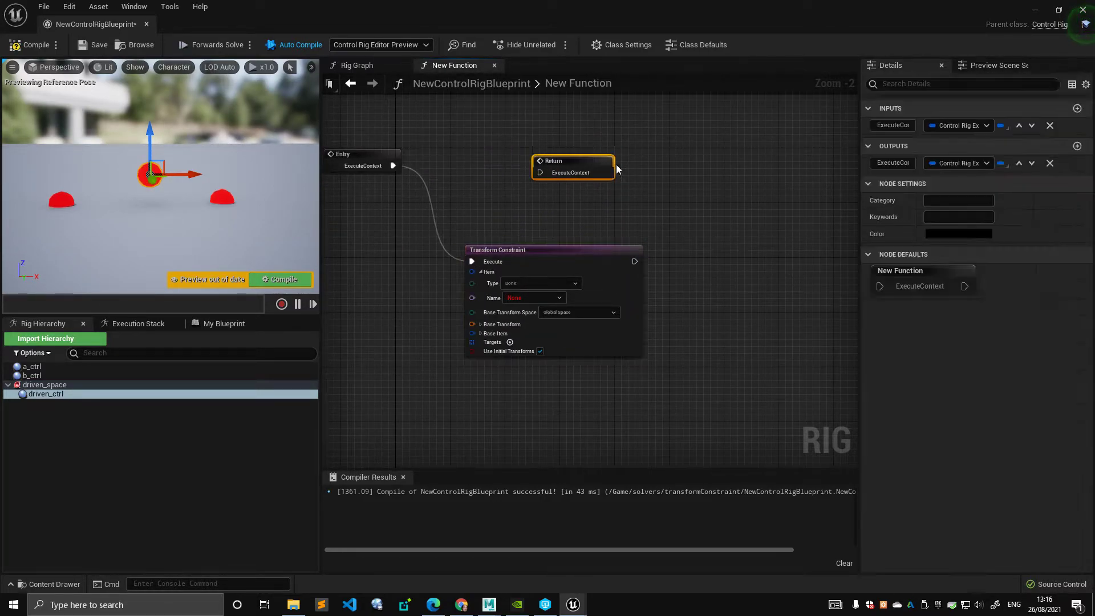
pyautogui.moveTo(544, 154); pyautogui.dragTo(716, 202)
pyautogui.moveTo(634, 261); pyautogui.dragTo(722, 155)
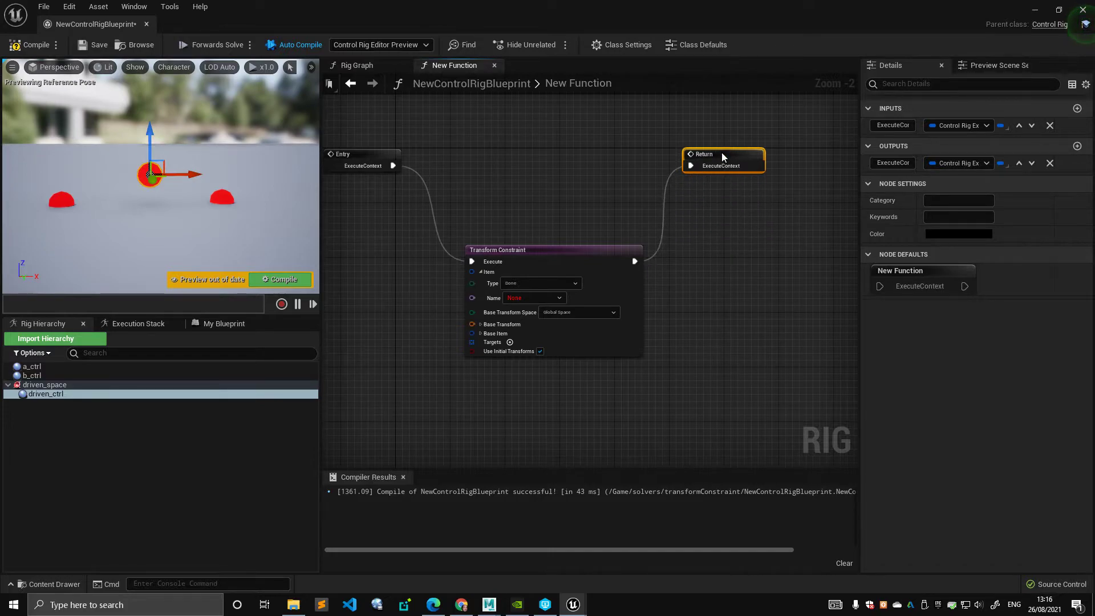
pyautogui.moveTo(602, 262); pyautogui.dragTo(608, 235)
pyautogui.moveTo(502, 171); pyautogui.dragTo(545, 145, button='right')
pyautogui.click(495, 150)
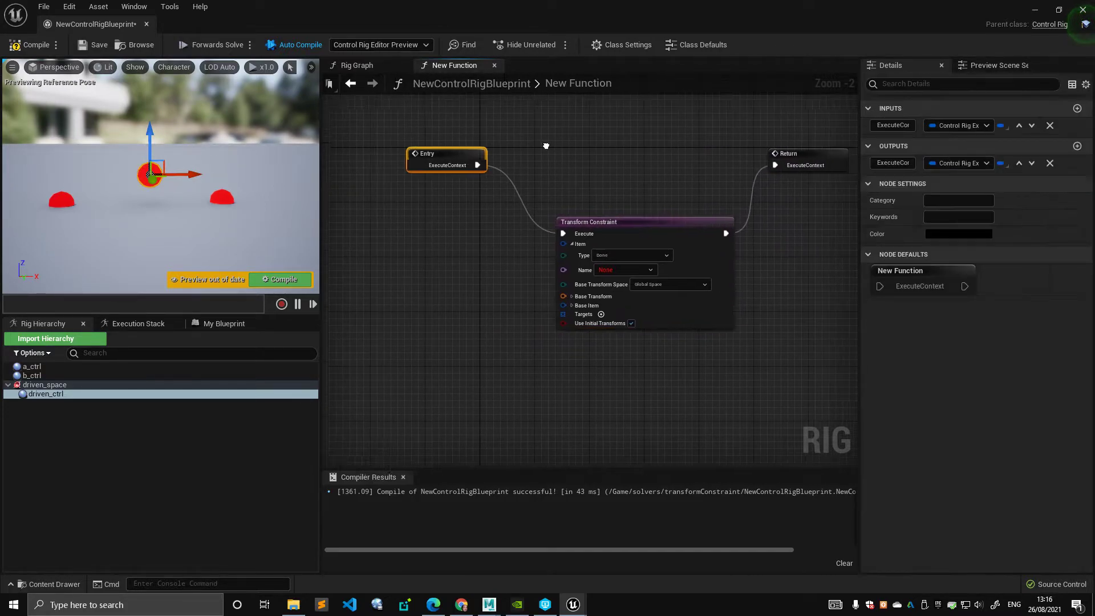
# Expand the Base Transform and Base Item pins on the Transform Constraint node and lower the Entry node slightly
pyautogui.scroll(1, 546, 145)
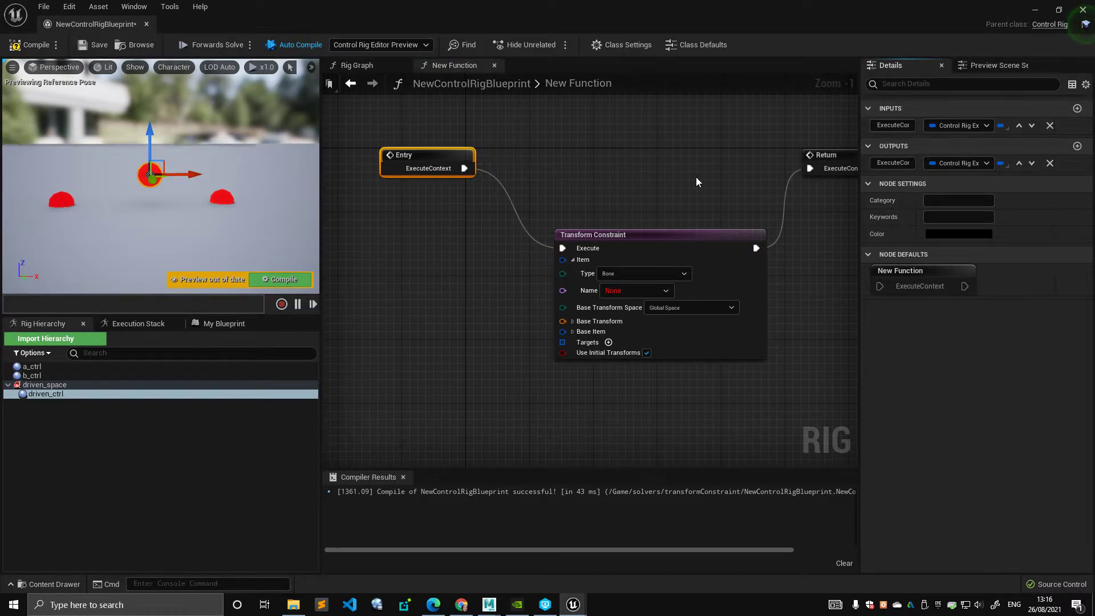
pyautogui.scroll(1, 641, 159)
pyautogui.moveTo(671, 206); pyautogui.dragTo(577, 191, button='right')
pyautogui.click(528, 301)
pyautogui.click(528, 289)
pyautogui.scroll(-1, 599, 181)
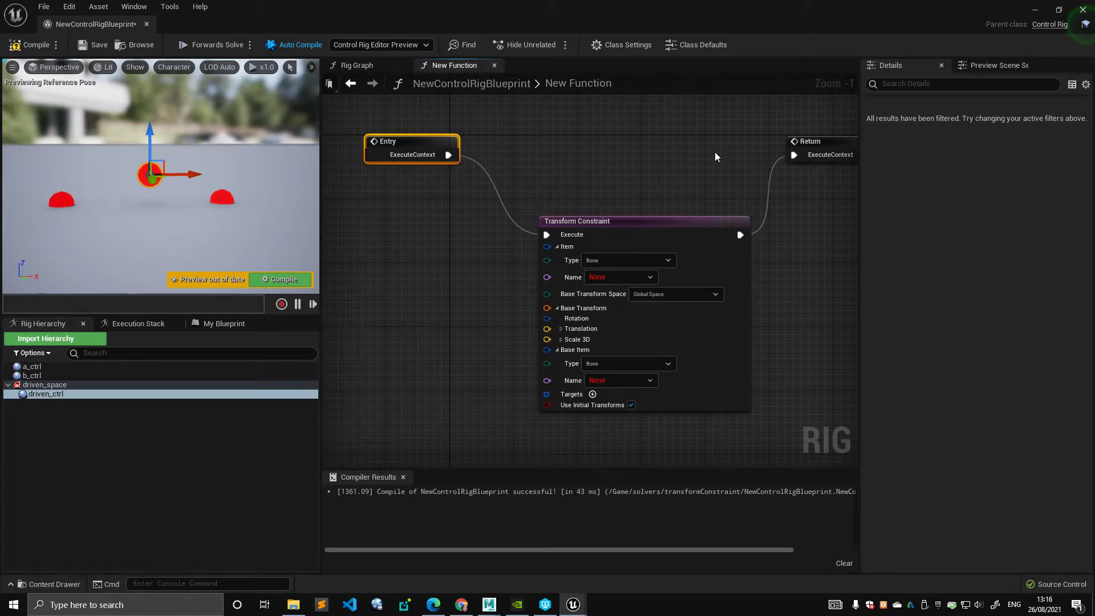
pyautogui.moveTo(441, 154); pyautogui.dragTo(446, 178)
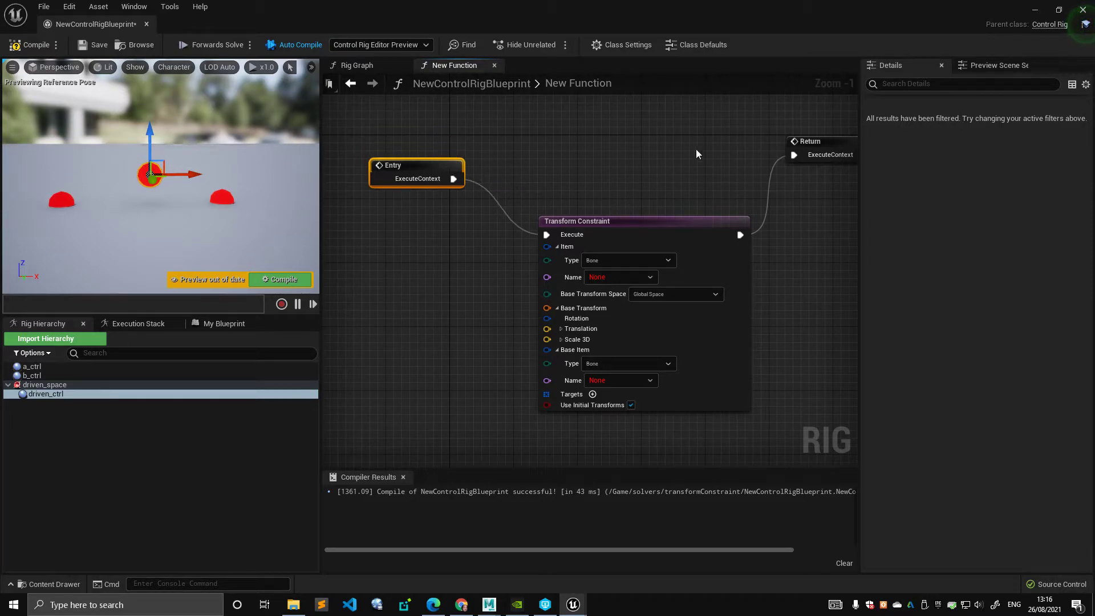
# Add a Transform input argument named base_transfrom to the function's Entry node
pyautogui.click(424, 178)
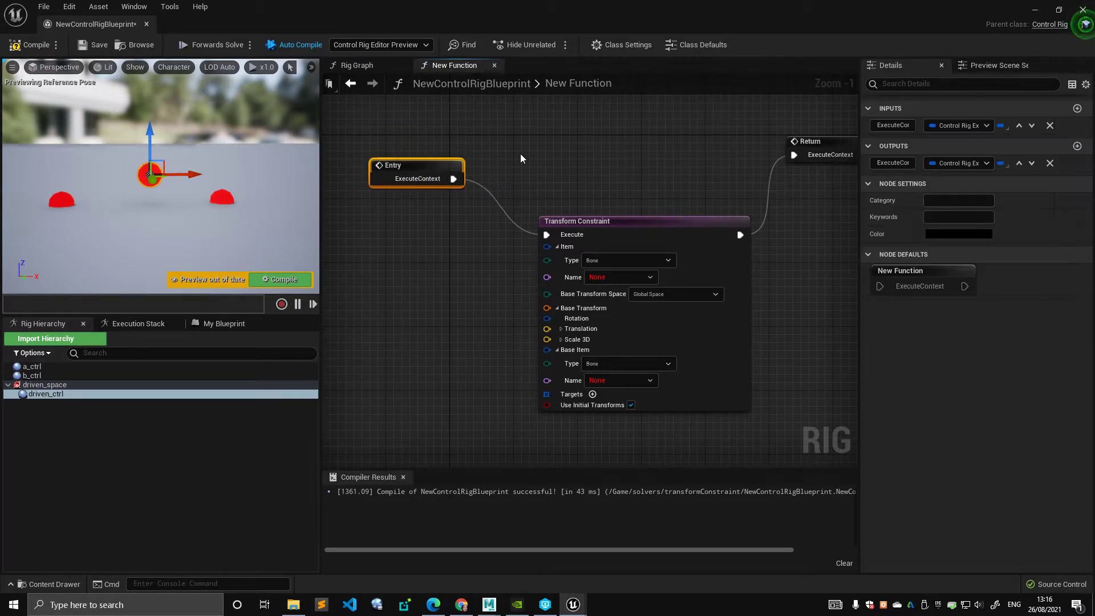
pyautogui.click(1078, 109)
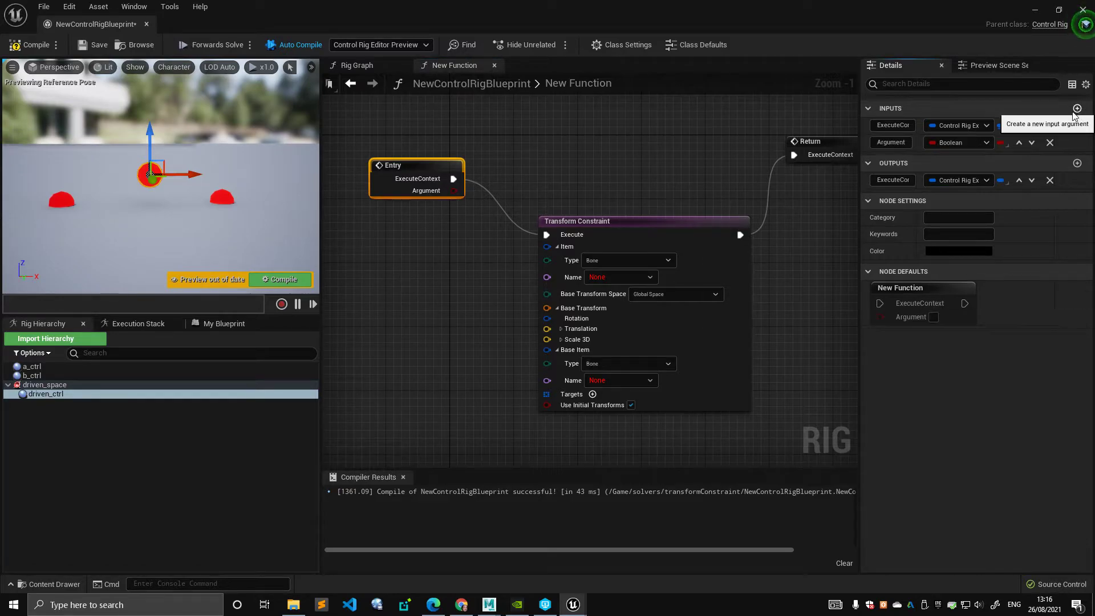
pyautogui.click(964, 142)
pyautogui.click(962, 312)
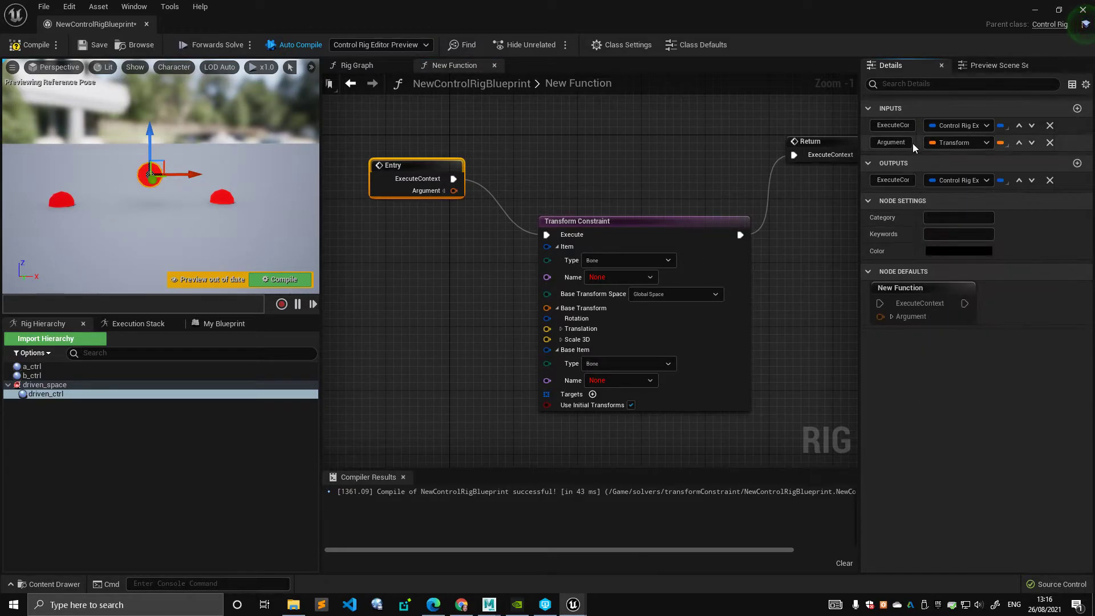
pyautogui.click(906, 147)
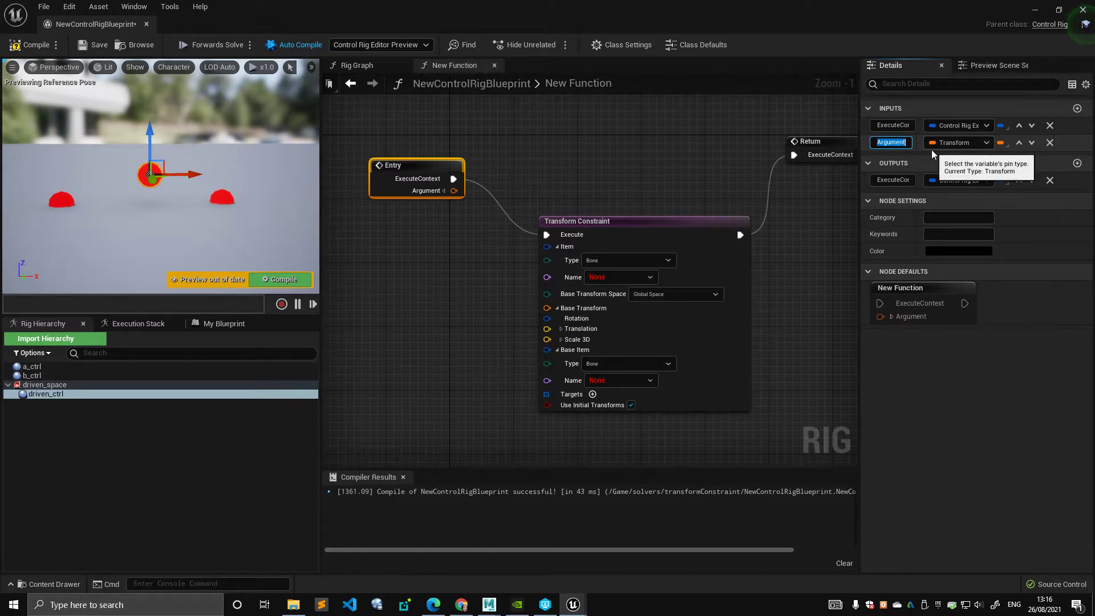
pyautogui.write('base_t')
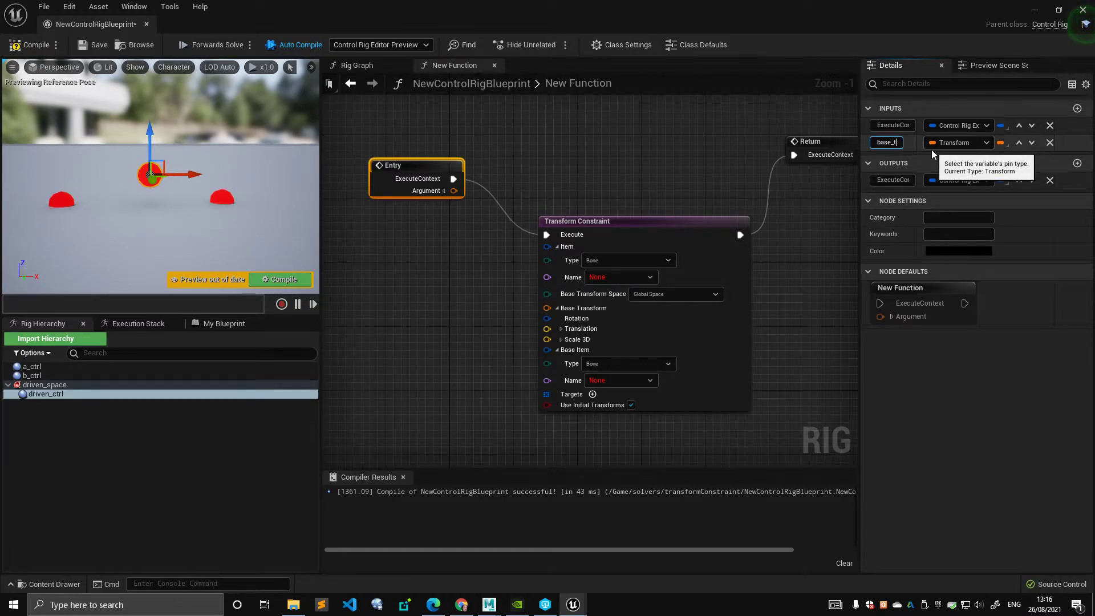
pyautogui.write('rans')
pyautogui.press('BackSpace')
pyautogui.write('nsfrom')
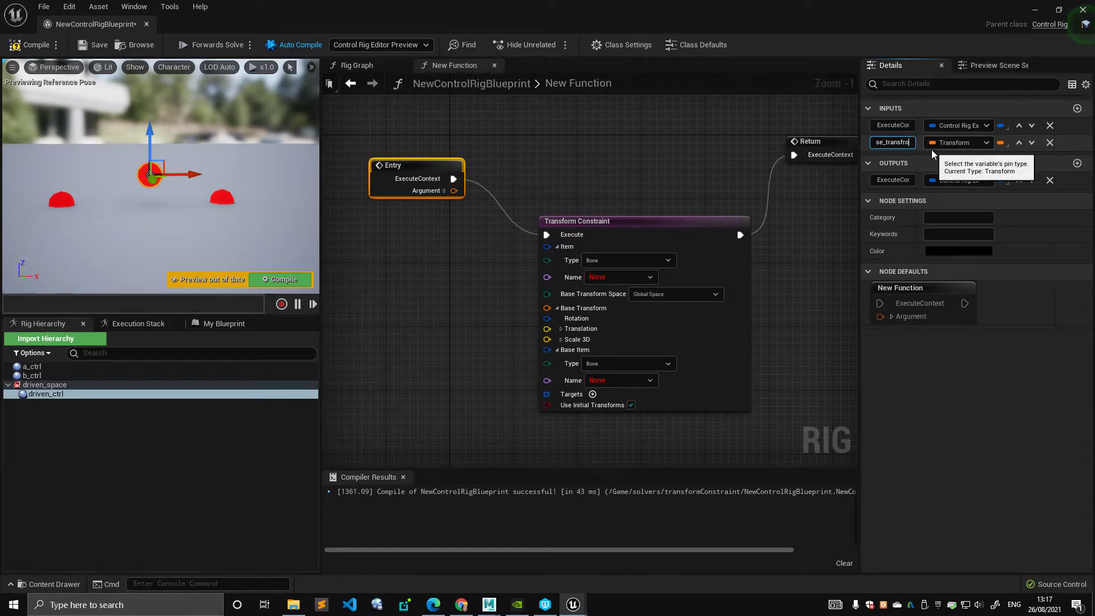
pyautogui.press('Return')
# Reposition the Entry node farther from the Transform Constraint so their execution pins sit nearly level
pyautogui.moveTo(562, 183); pyautogui.dragTo(573, 145, button='right')
pyautogui.moveTo(449, 129); pyautogui.dragTo(389, 175)
pyautogui.moveTo(508, 154); pyautogui.dragTo(477, 154, button='right')
pyautogui.scroll(-1, 478, 155)
pyautogui.moveTo(572, 162); pyautogui.dragTo(559, 150, button='right')
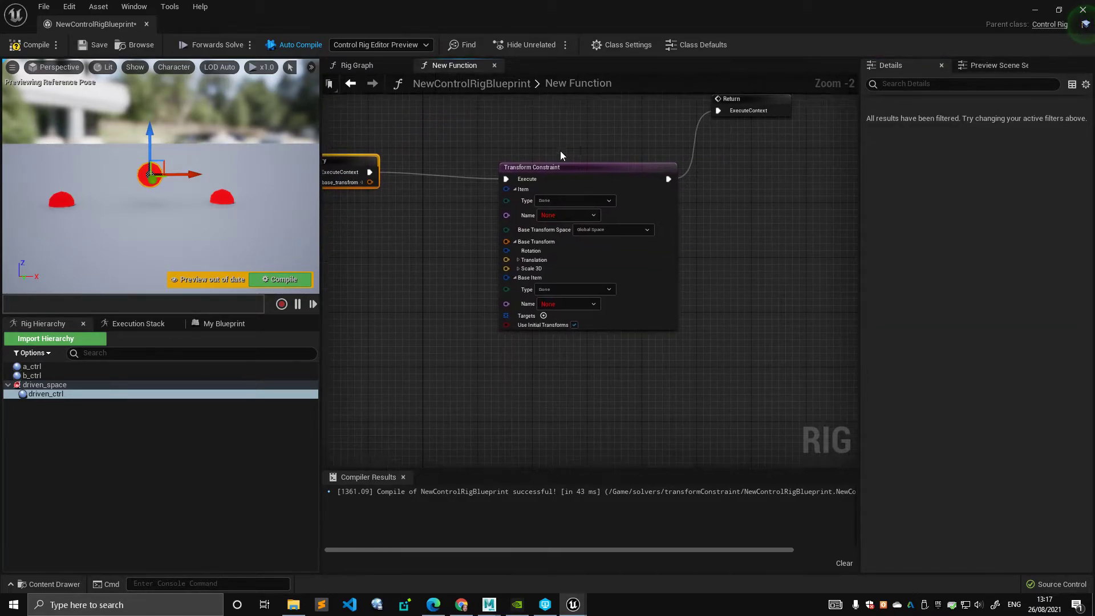
pyautogui.scroll(1, 559, 152)
pyautogui.moveTo(540, 190); pyautogui.dragTo(574, 216, button='right')
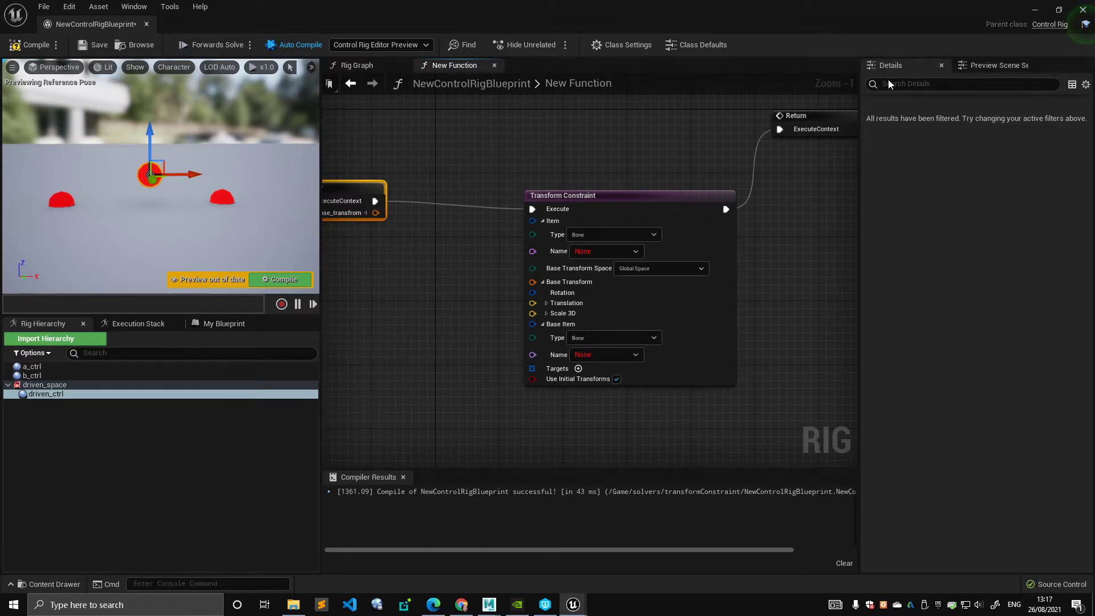
# Add a second function input of type Name and call it name
pyautogui.click(379, 182)
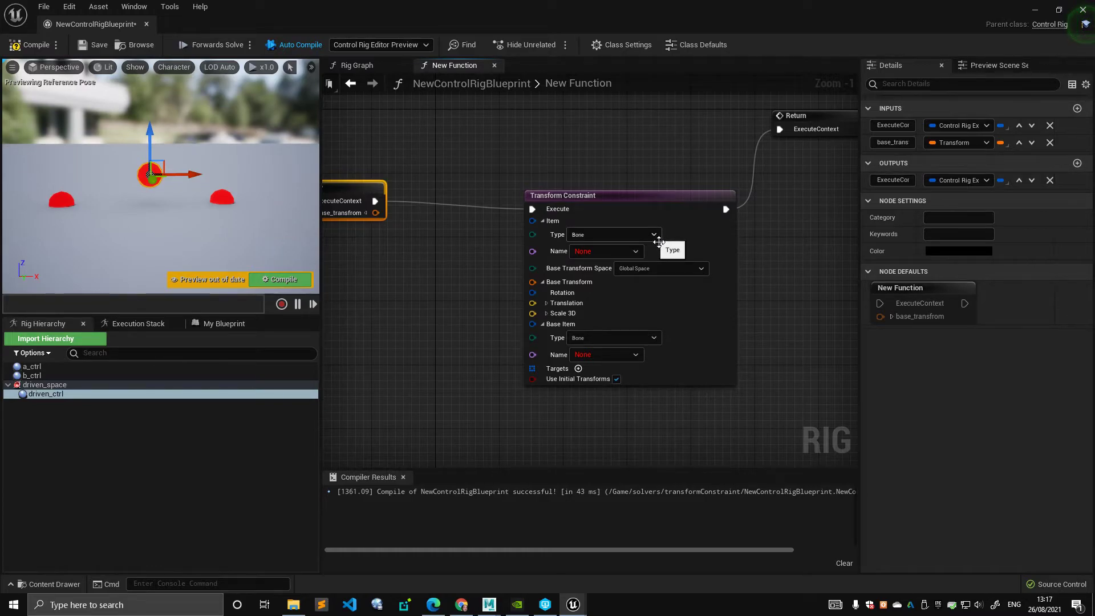
pyautogui.click(1077, 107)
pyautogui.click(929, 160)
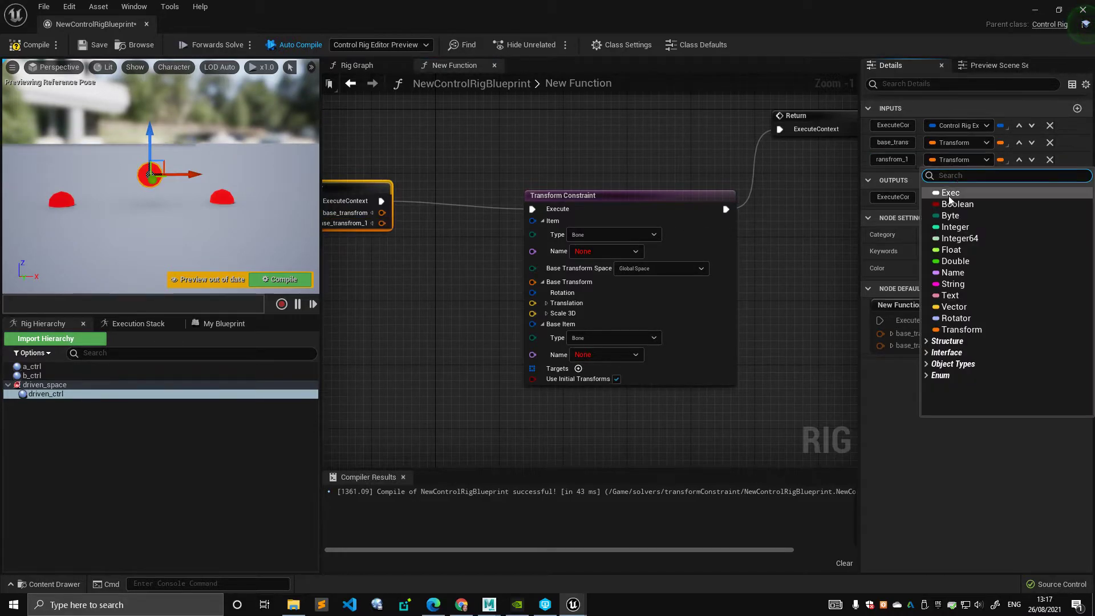
pyautogui.click(964, 276)
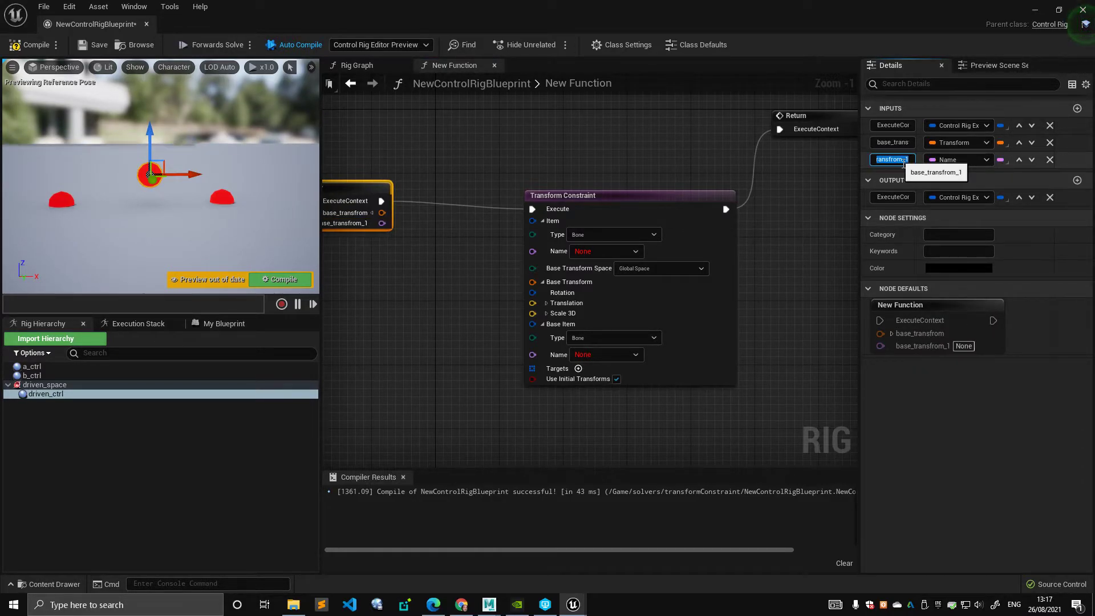
pyautogui.write('name')
pyautogui.press('Return')
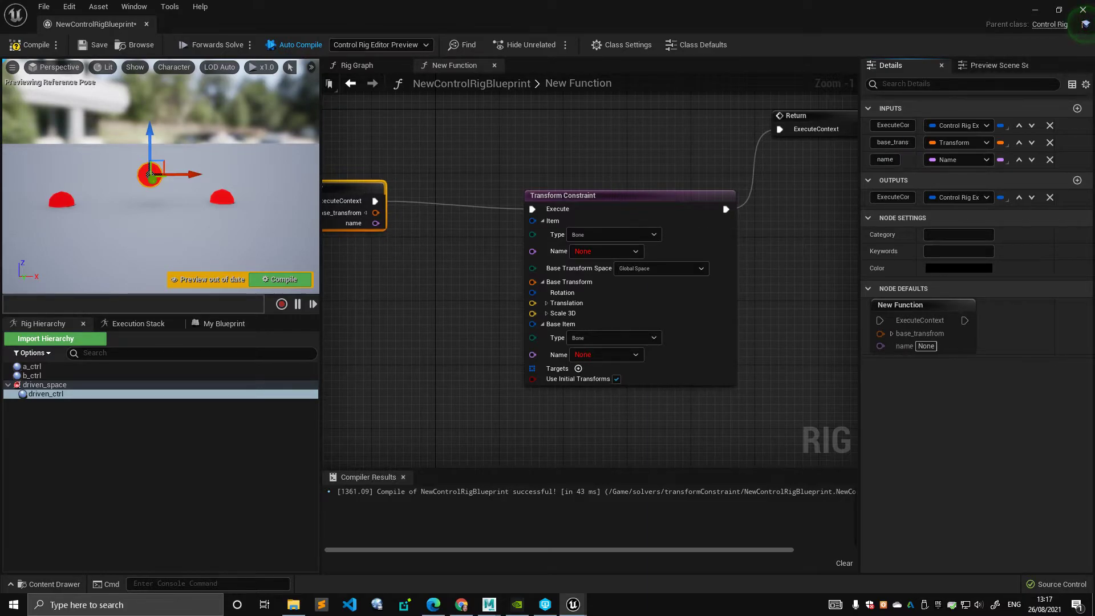
# Wire Entry's name and base_transfrom into the constraint's item Name and Base Transform, and order the name input before base_transfrom
pyautogui.moveTo(589, 190); pyautogui.dragTo(605, 153, button='right')
pyautogui.moveTo(399, 188); pyautogui.dragTo(550, 238)
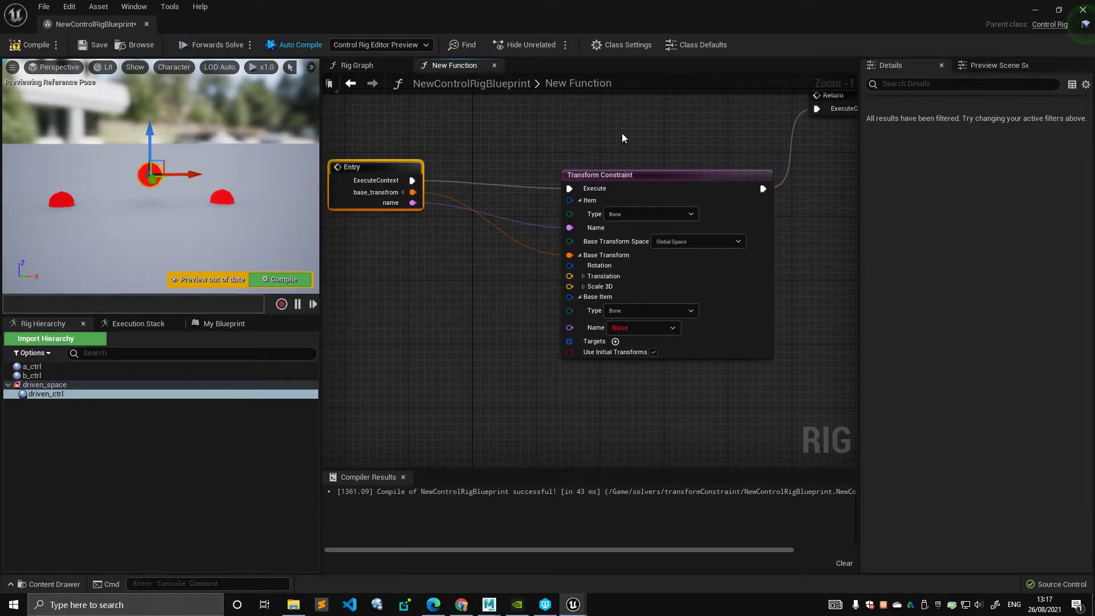
pyautogui.click(386, 165)
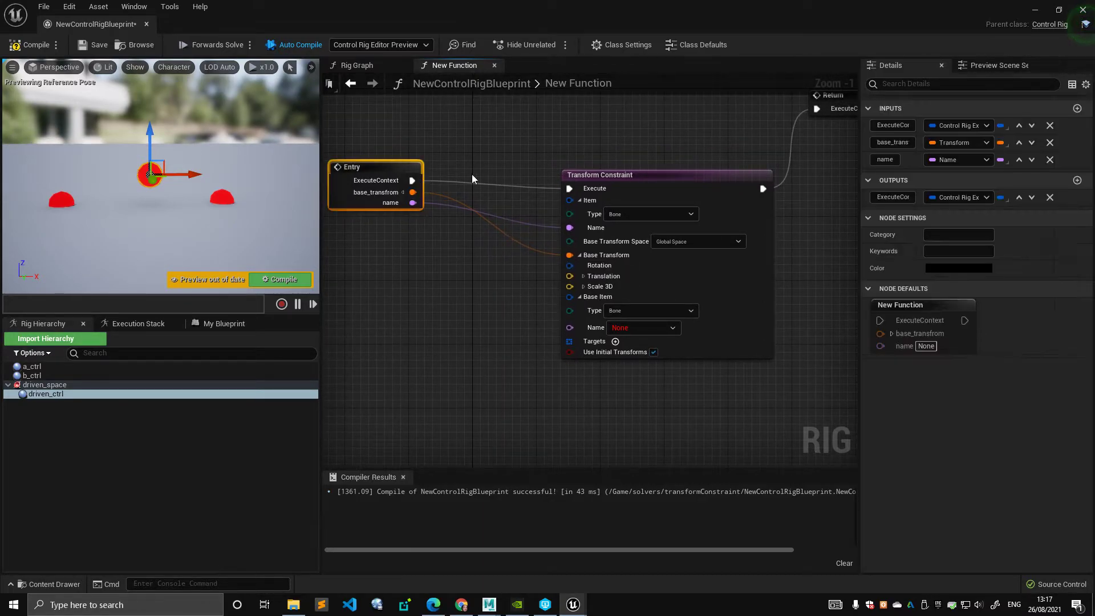
pyautogui.click(1019, 159)
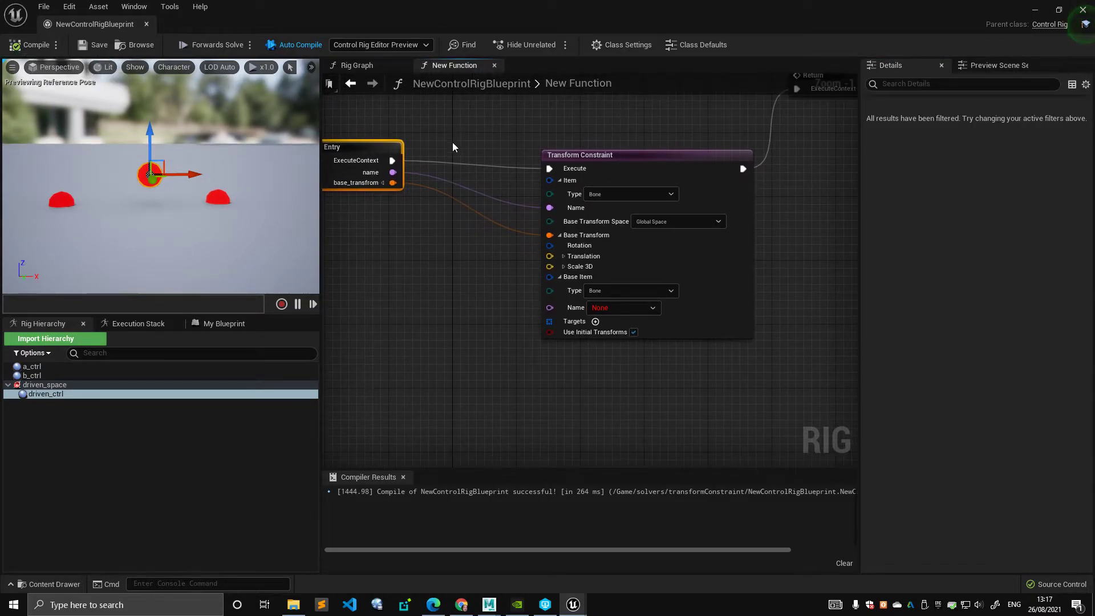
pyautogui.scroll(1, 468, 145)
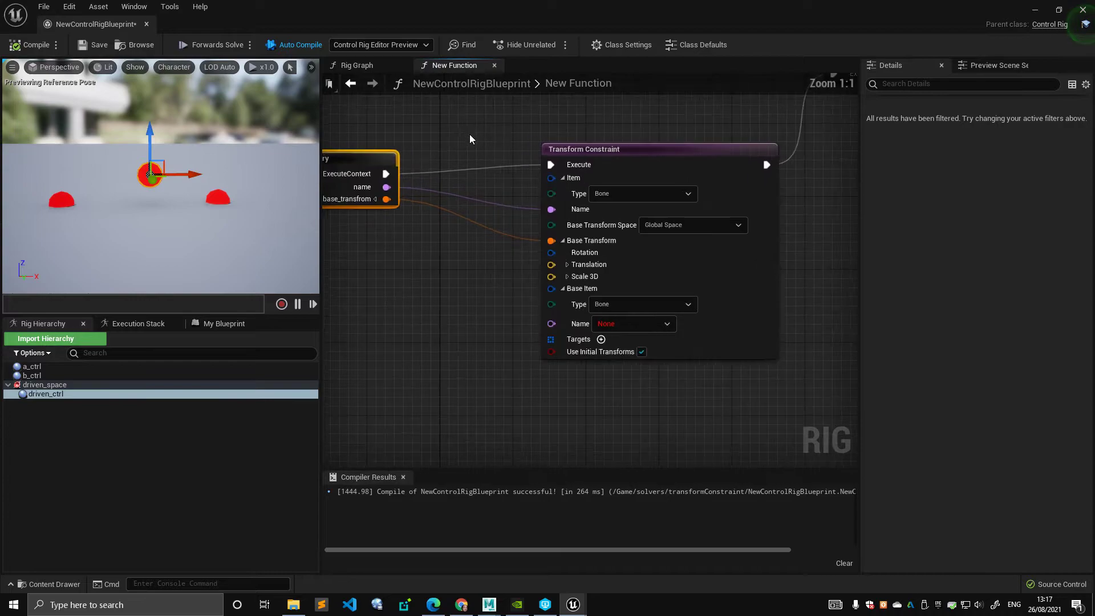
# Add a third function input, widen the details area to show full argument names, and move the Transform Constraint closer to Entry
pyautogui.click(396, 165)
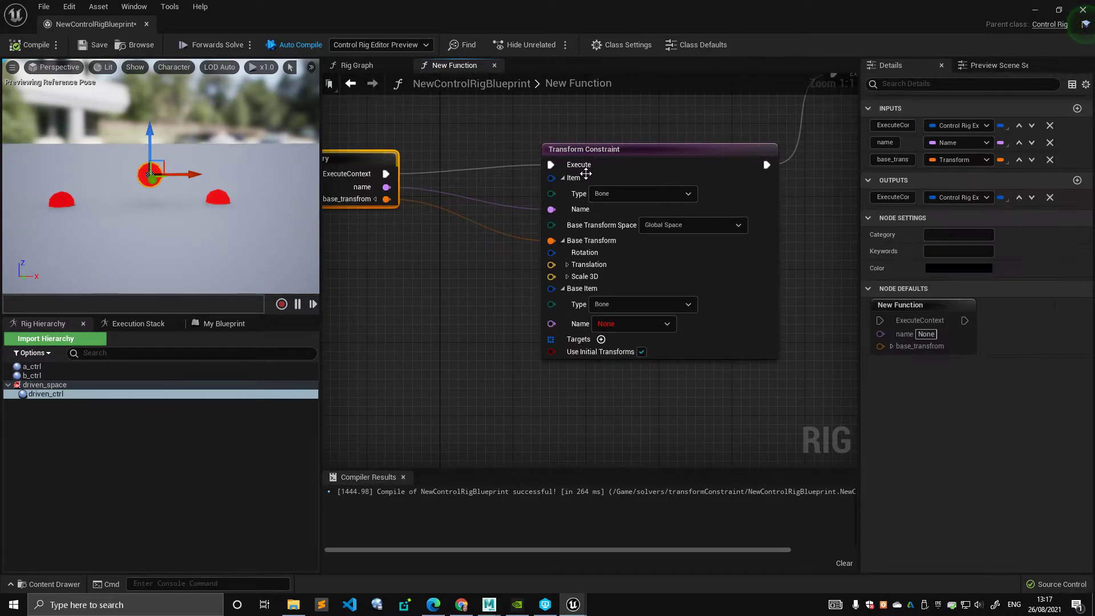
pyautogui.click(1077, 109)
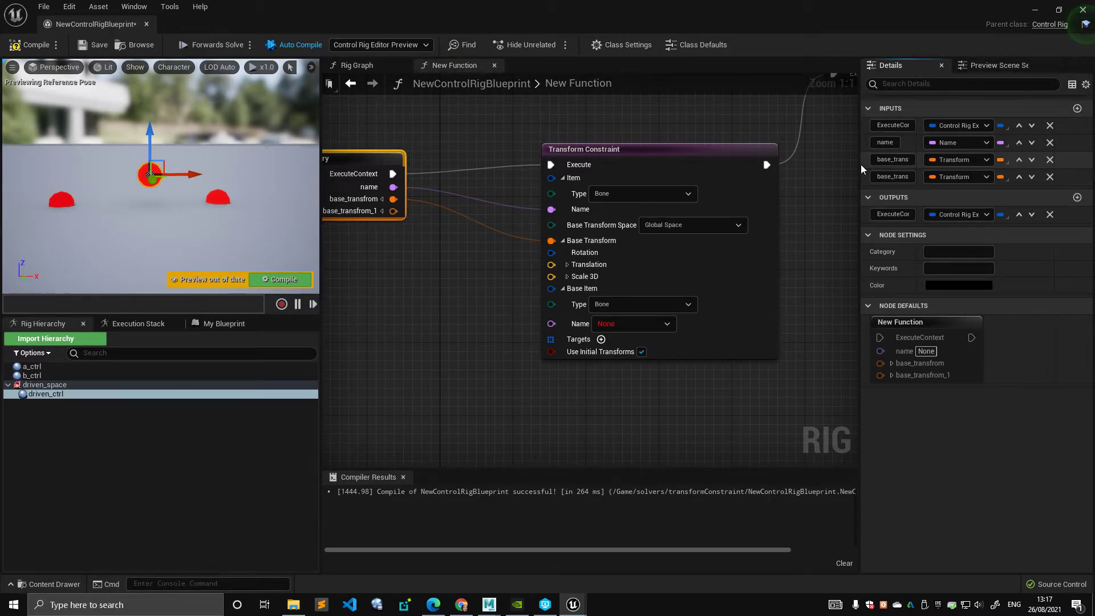
pyautogui.moveTo(866, 169); pyautogui.dragTo(749, 168)
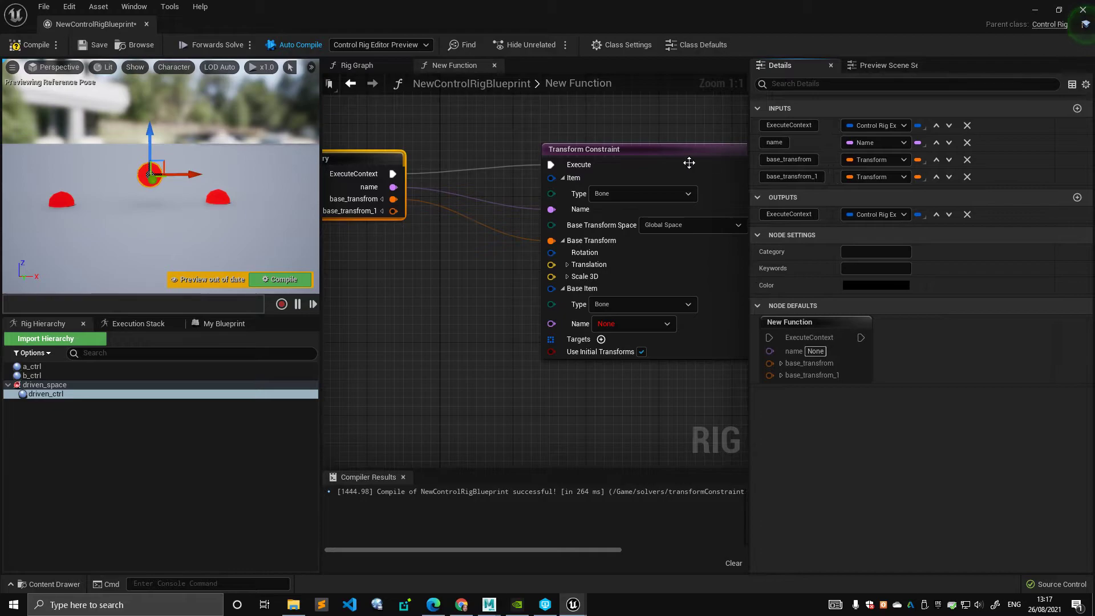
pyautogui.moveTo(669, 151); pyautogui.dragTo(593, 152)
pyautogui.click(399, 164)
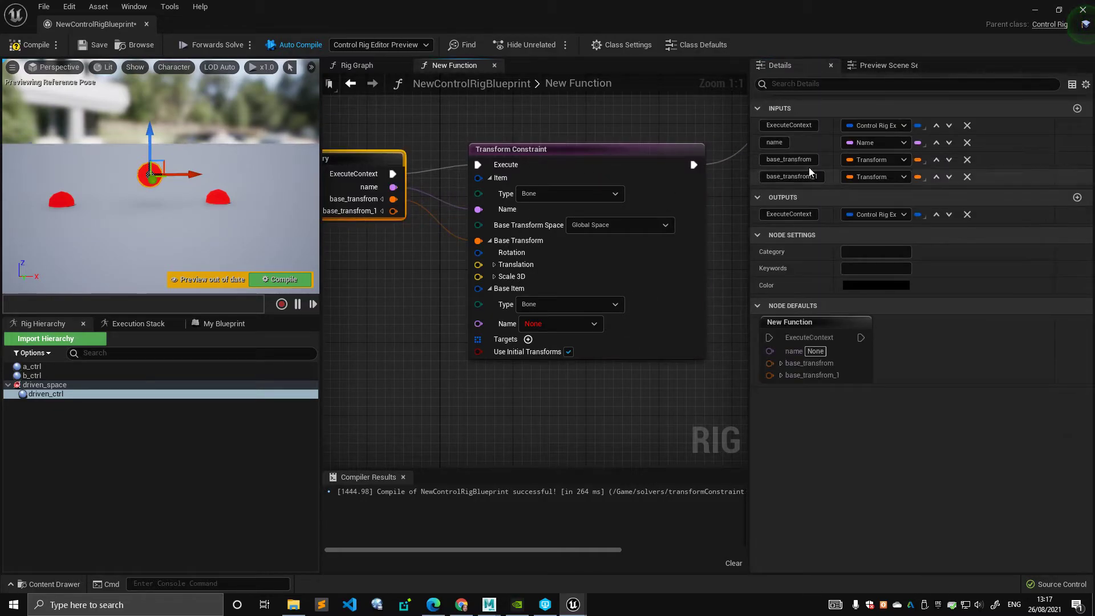
pyautogui.click(878, 180)
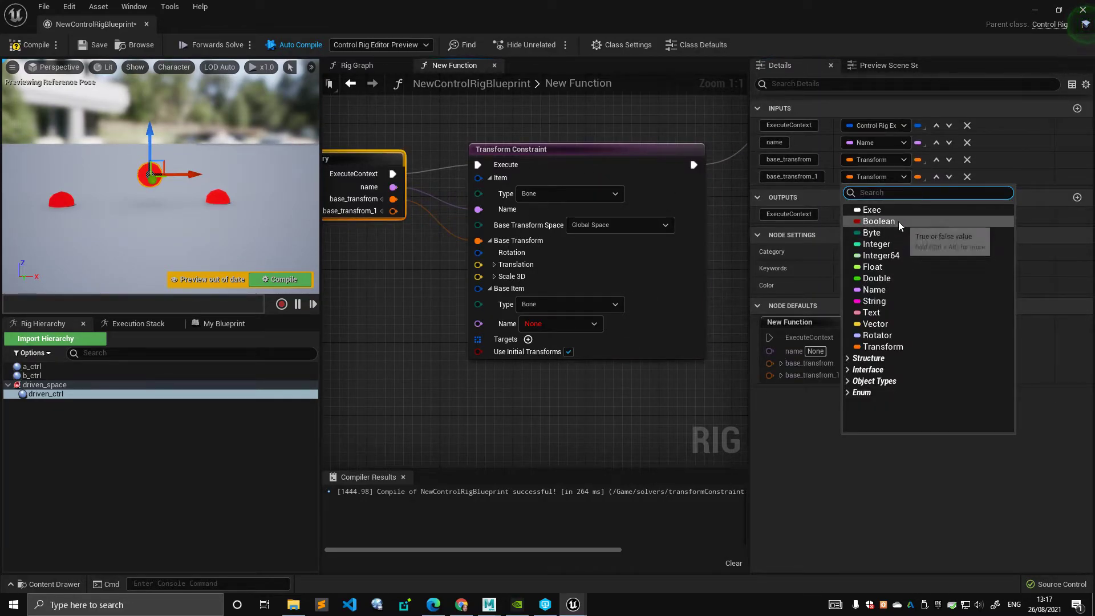
pyautogui.write('type')
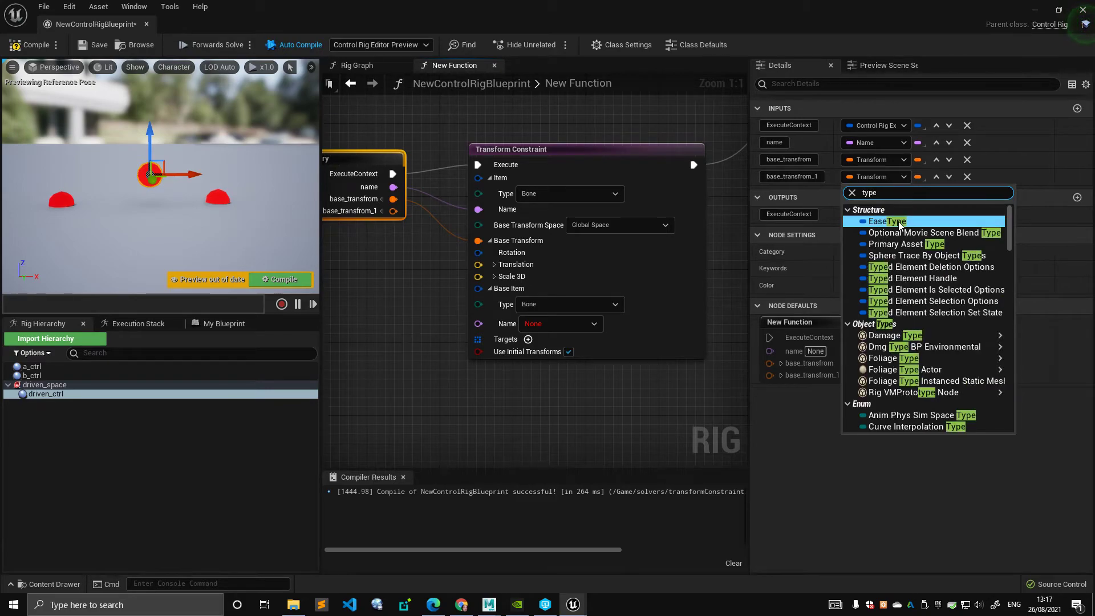
pyautogui.scroll(-2, 942, 343)
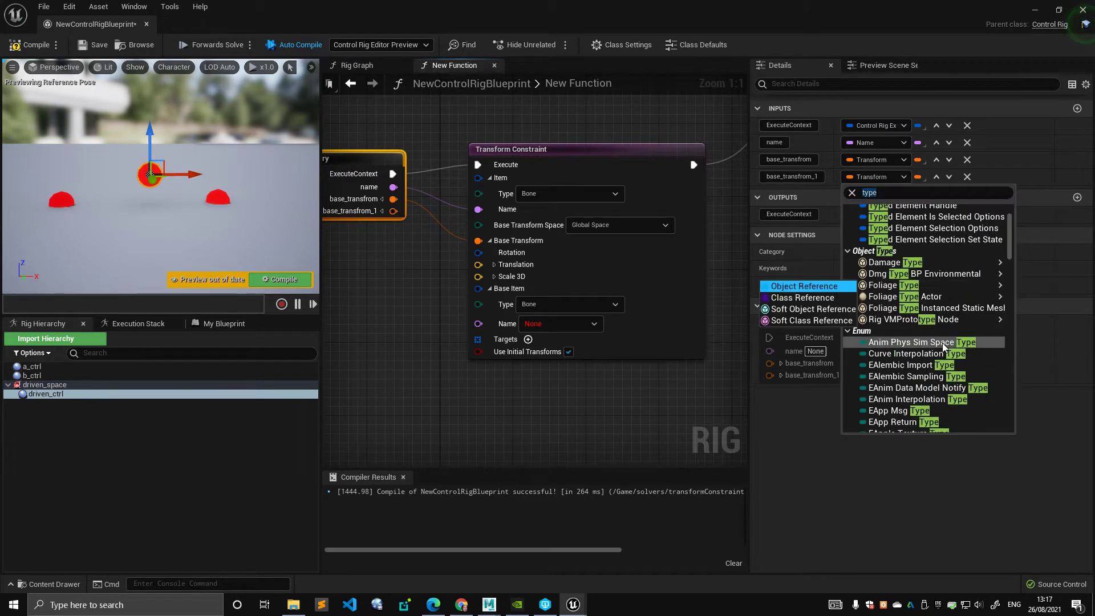
pyautogui.click(594, 107)
# Promote the Transform Constraint's item Type pin to a variable and place the Get Item_Type node below Entry
pyautogui.moveTo(593, 108); pyautogui.dragTo(650, 110, button='right')
pyautogui.rightClick(535, 200)
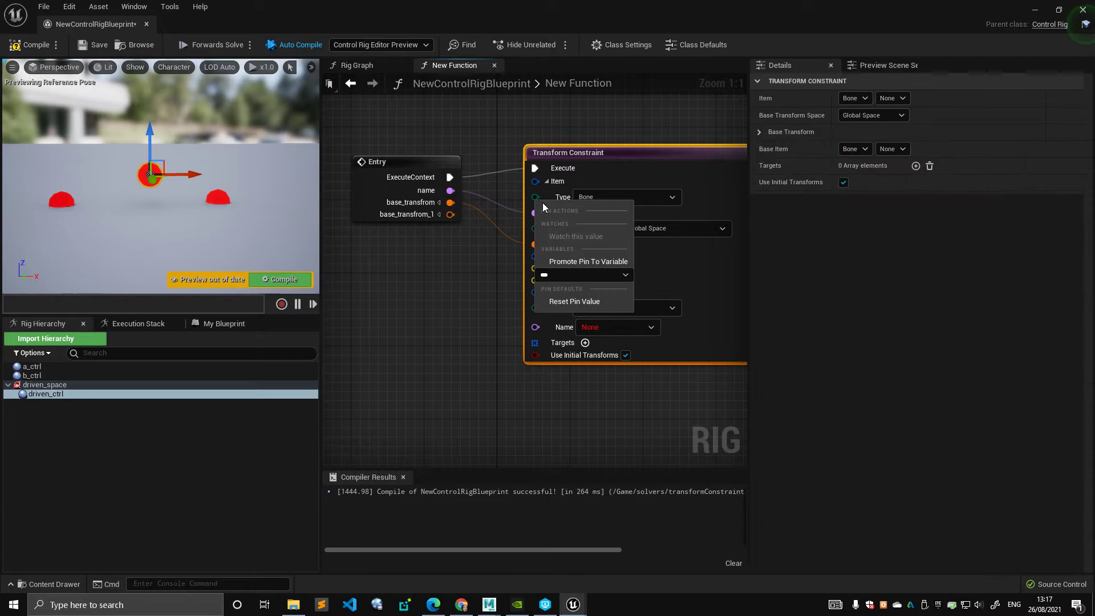
pyautogui.click(581, 261)
pyautogui.moveTo(472, 155); pyautogui.dragTo(459, 256)
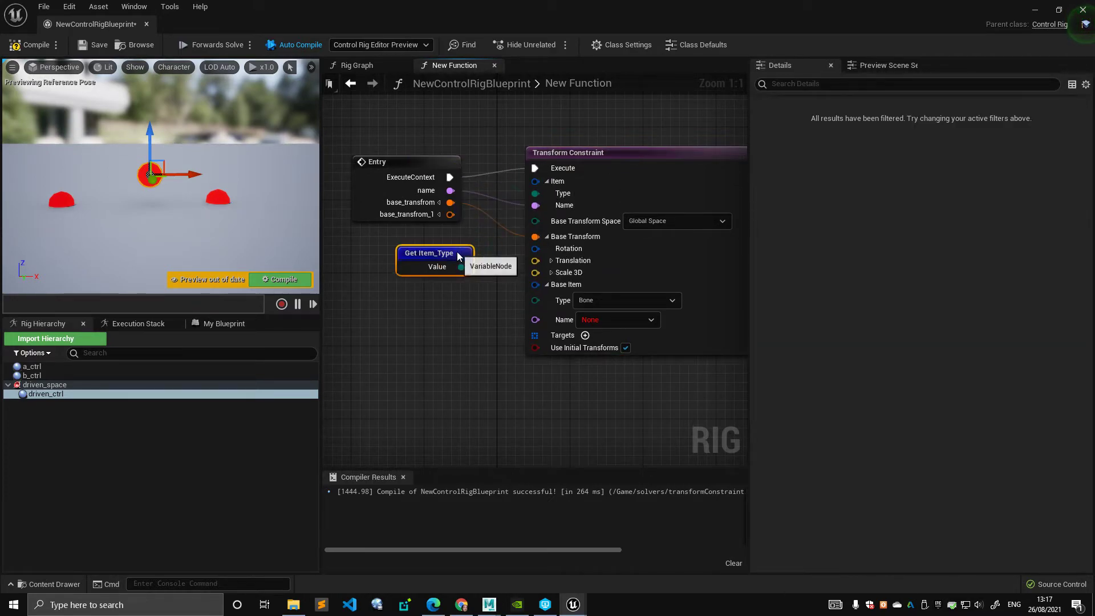
# Check the Item_Type variable's data type in the blueprint's variables and delete the Get Item_Type node
pyautogui.click(215, 322)
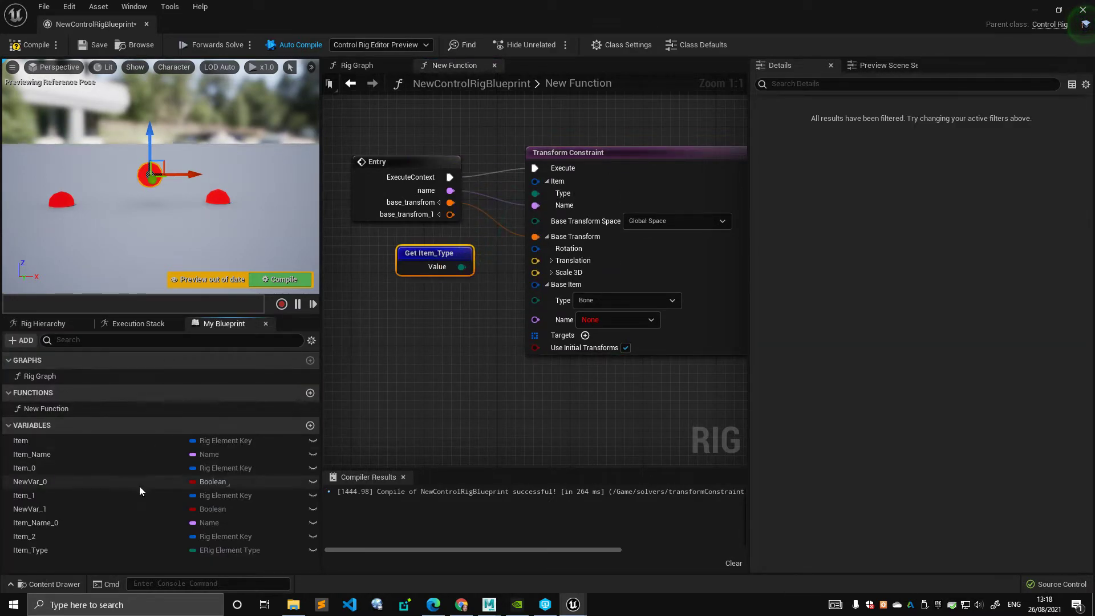
pyautogui.click(215, 551)
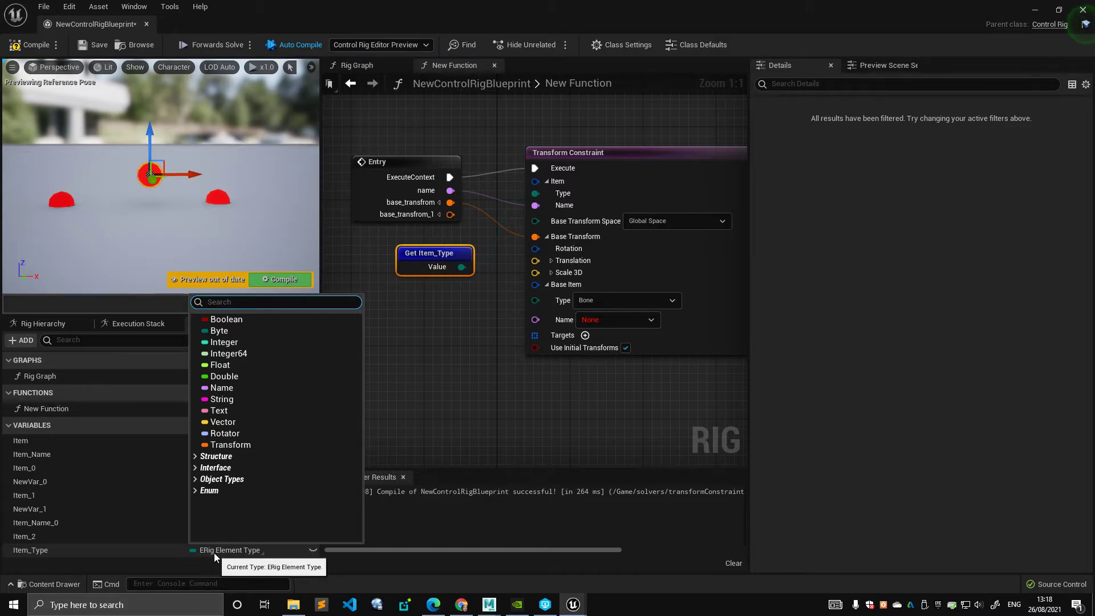
pyautogui.click(443, 339)
pyautogui.moveTo(428, 271); pyautogui.dragTo(409, 280)
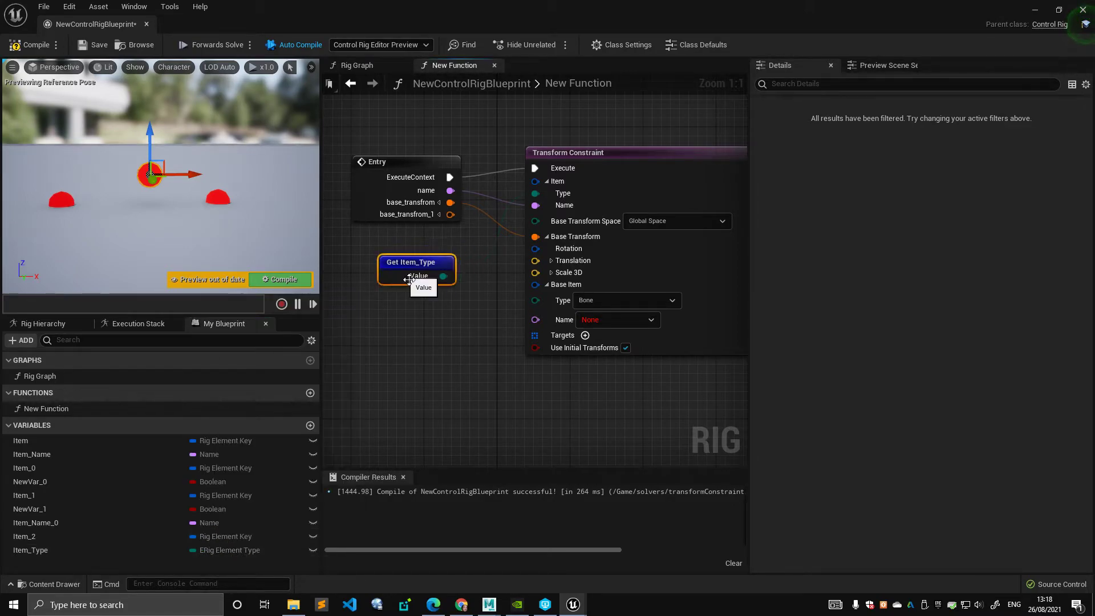
pyautogui.press('Delete')
# Shift the Entry node away from the constraint and set the base_transfrom_1 input's type to ERig Element Type
pyautogui.moveTo(430, 162); pyautogui.dragTo(413, 160)
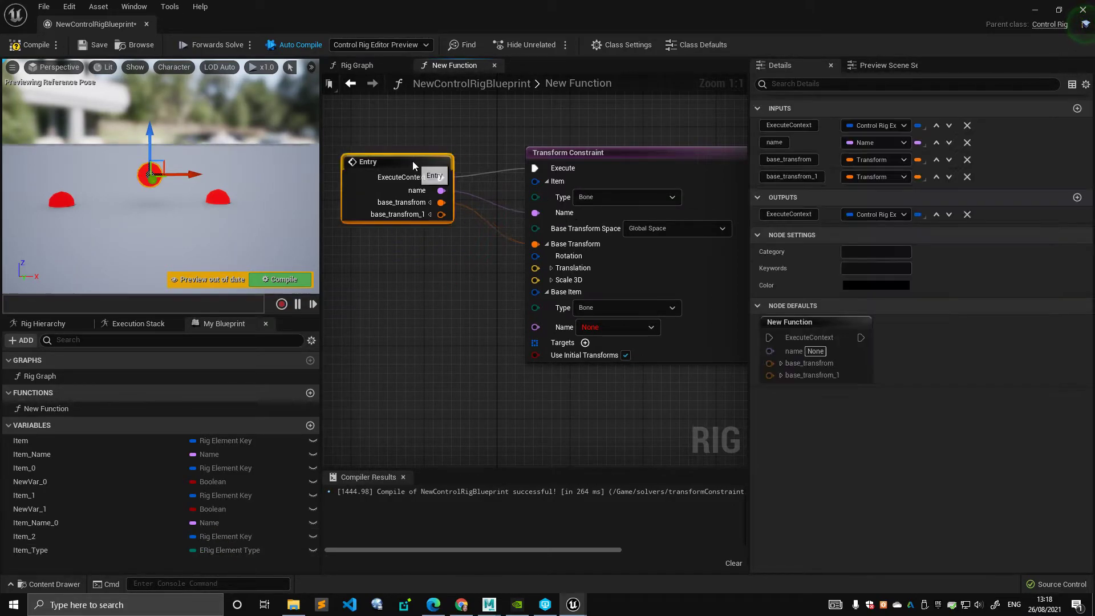
pyautogui.click(885, 177)
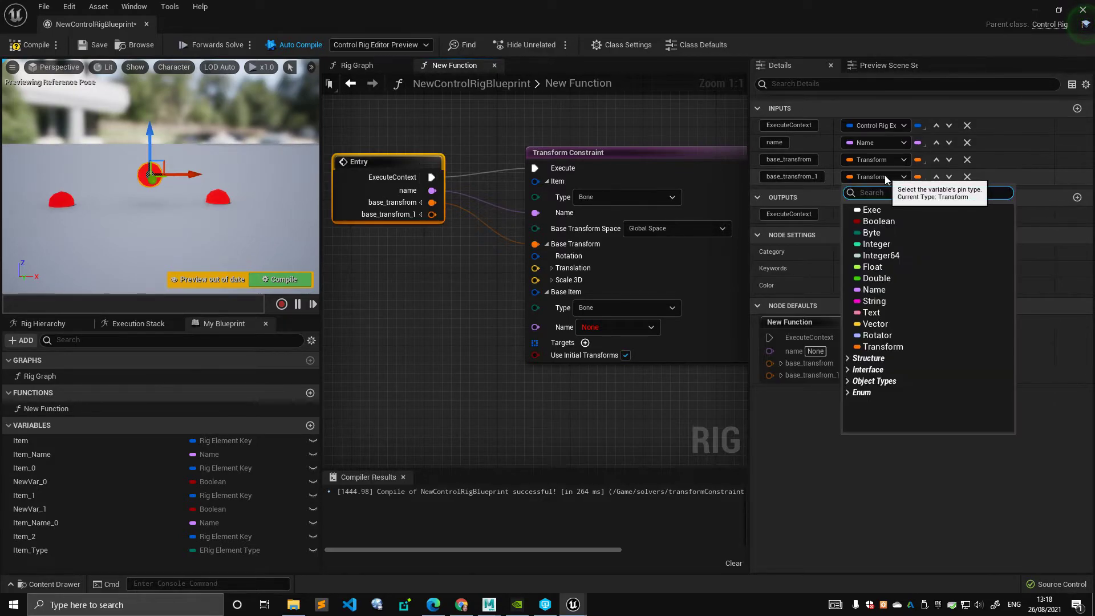
pyautogui.write('erig')
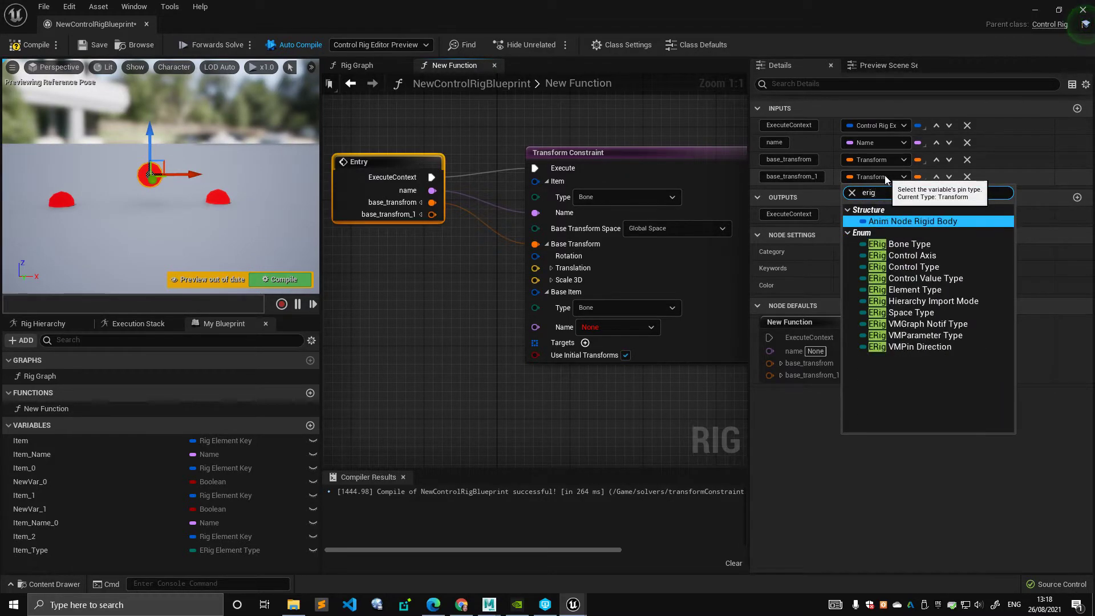
pyautogui.click(915, 289)
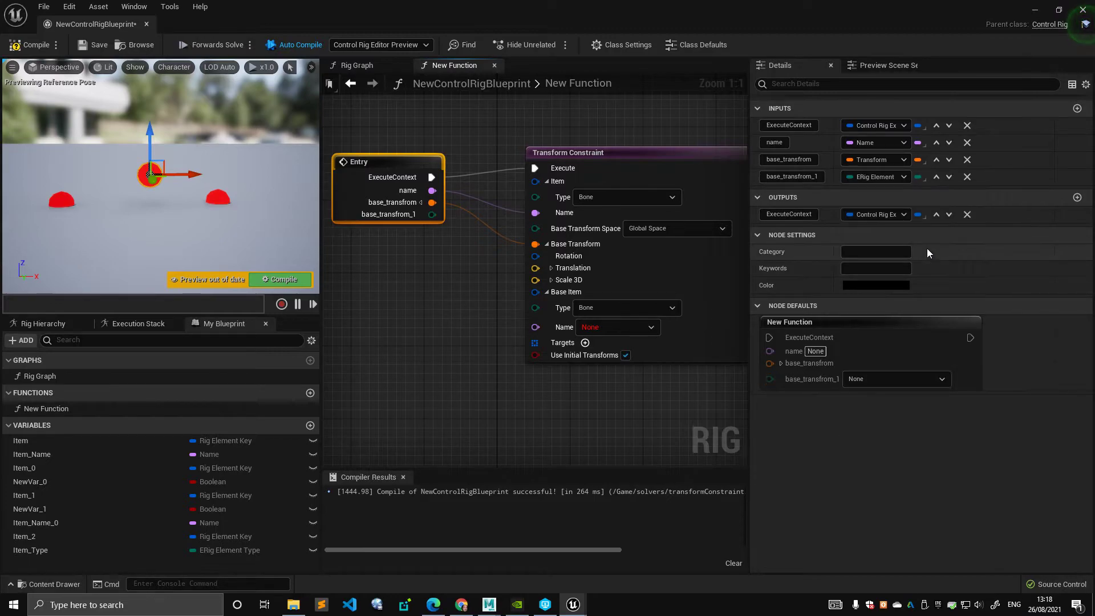
# Rename the base_transfrom_1 input as type, connect it to the constraint's item Type pin, and space the Entry and Transform Constraint nodes apart
pyautogui.write('type')
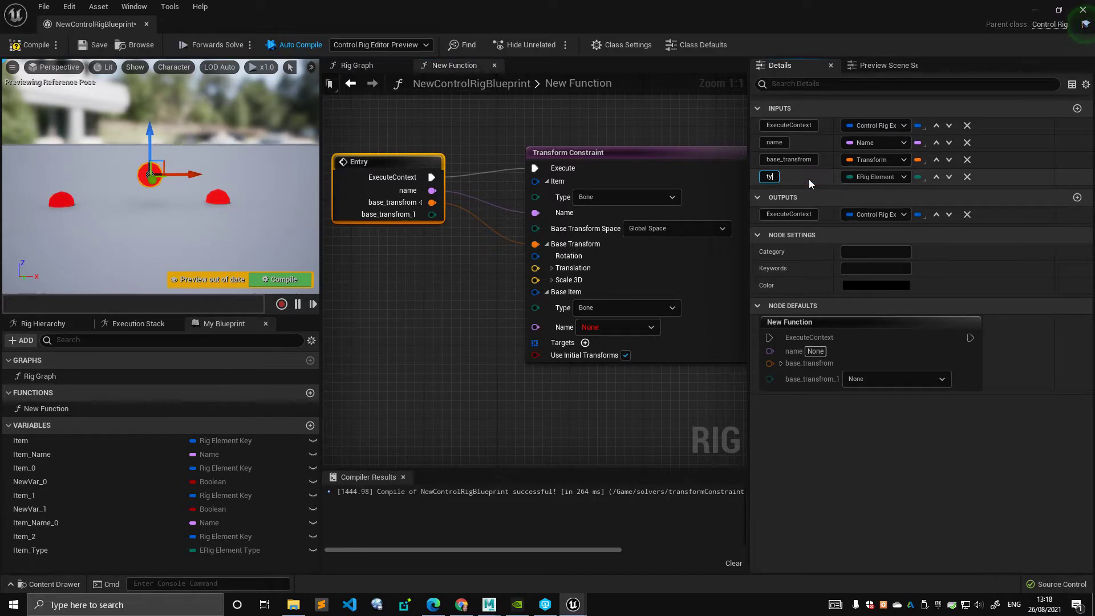
pyautogui.press('Return')
pyautogui.moveTo(424, 215); pyautogui.dragTo(535, 200)
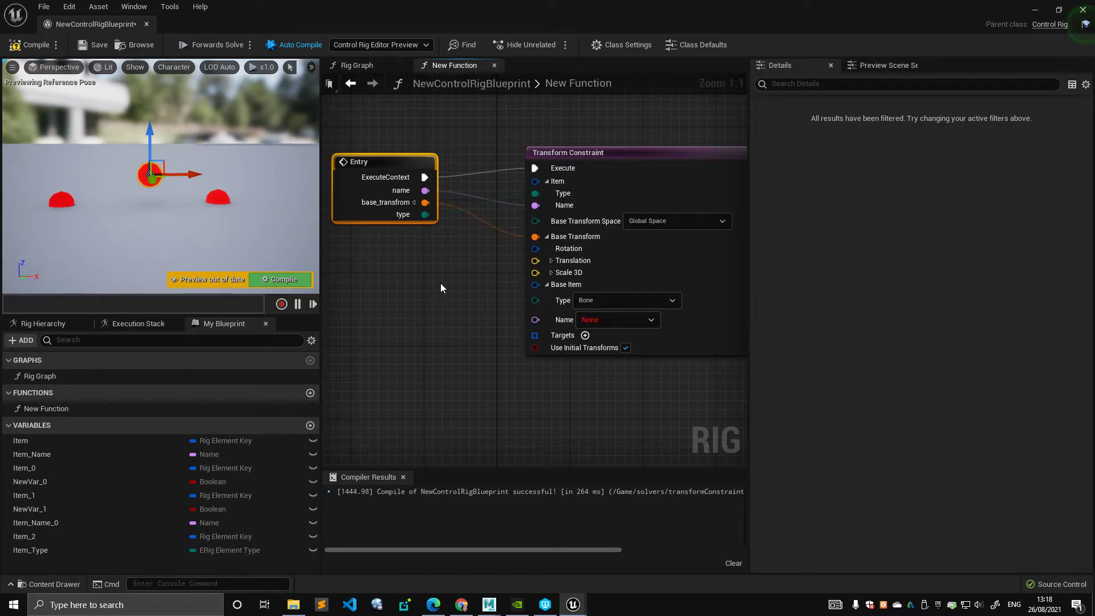
pyautogui.moveTo(412, 166); pyautogui.dragTo(404, 156)
pyautogui.moveTo(478, 208); pyautogui.dragTo(489, 191, button='right')
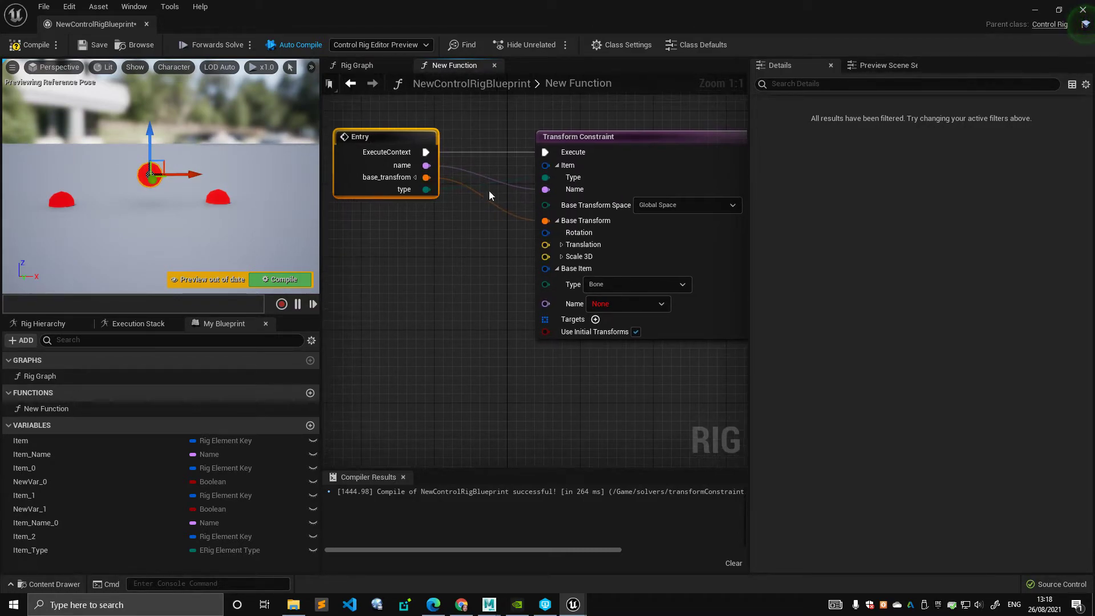
pyautogui.moveTo(485, 251); pyautogui.dragTo(503, 243, button='right')
pyautogui.moveTo(659, 147); pyautogui.dragTo(677, 147)
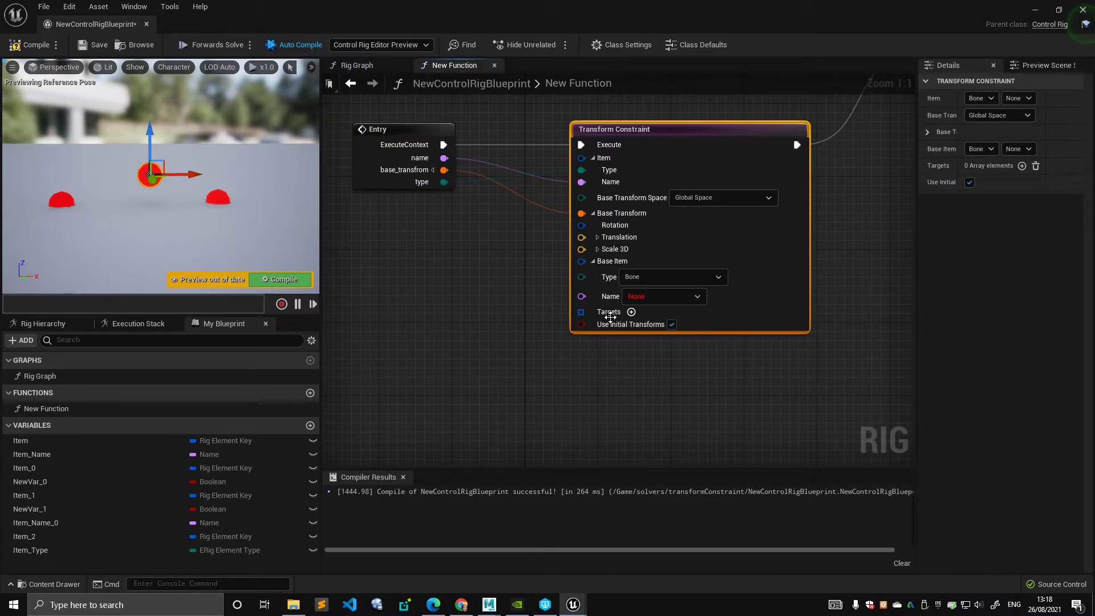
# Add two targets to the Transform Constraint and shift the node up to fit its expanded pins
pyautogui.click(631, 311)
pyautogui.click(631, 311)
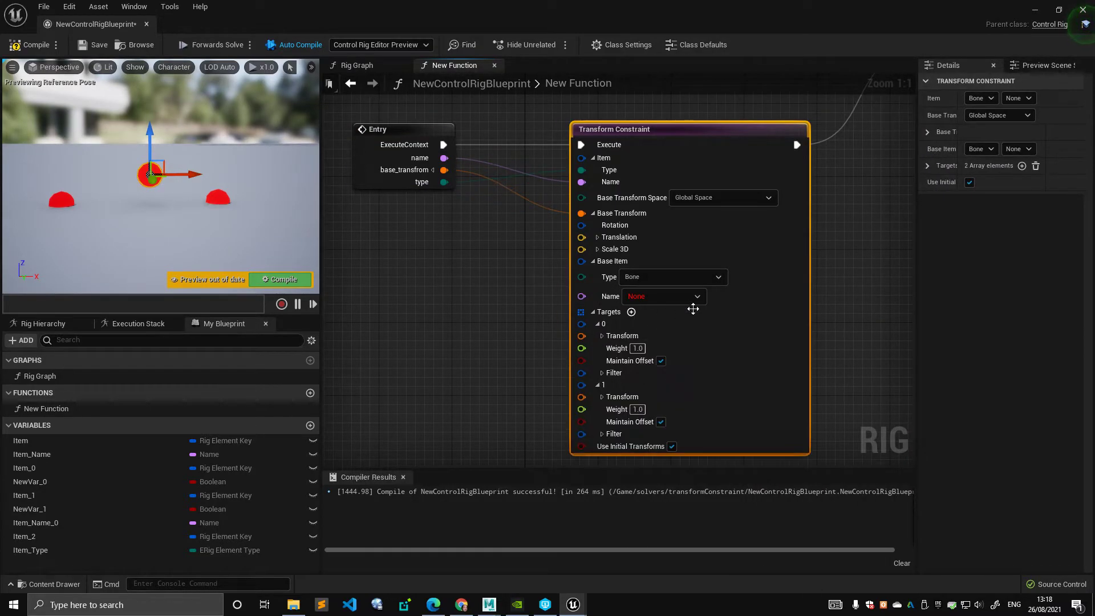
pyautogui.moveTo(696, 146); pyautogui.dragTo(706, 128)
# Add two more inputs to the function through the Entry node and set both to the Transform type
pyautogui.click(385, 174)
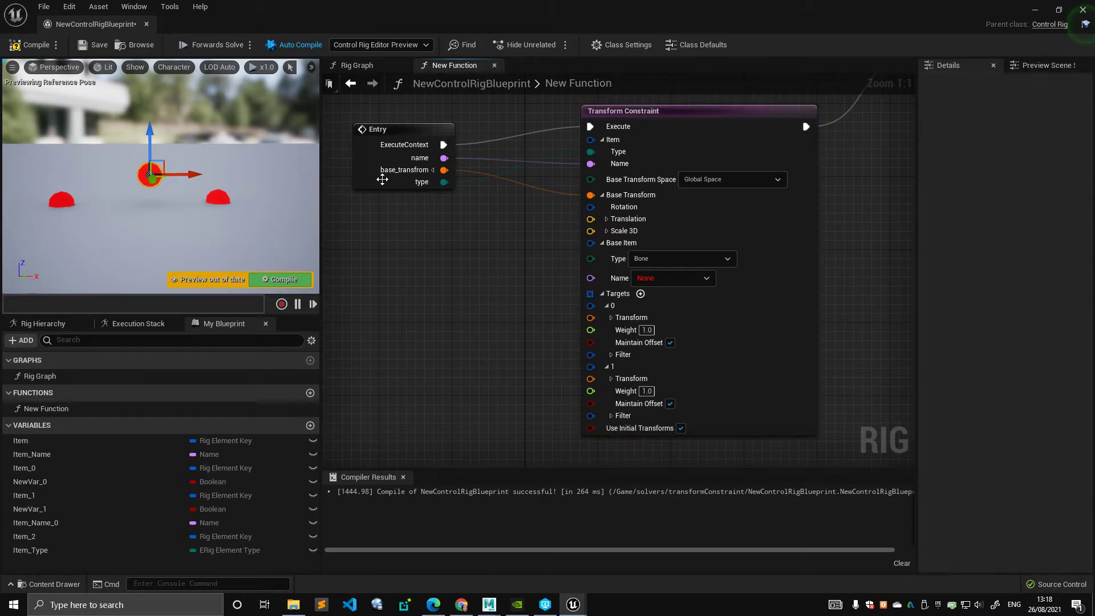
pyautogui.click(1077, 108)
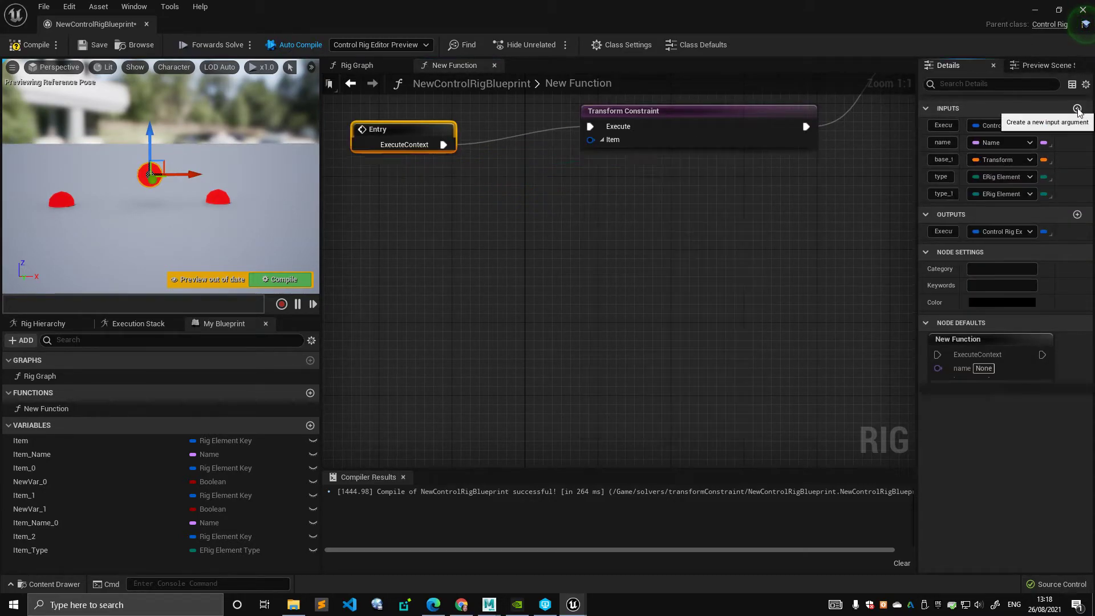
pyautogui.click(1077, 108)
pyautogui.click(980, 194)
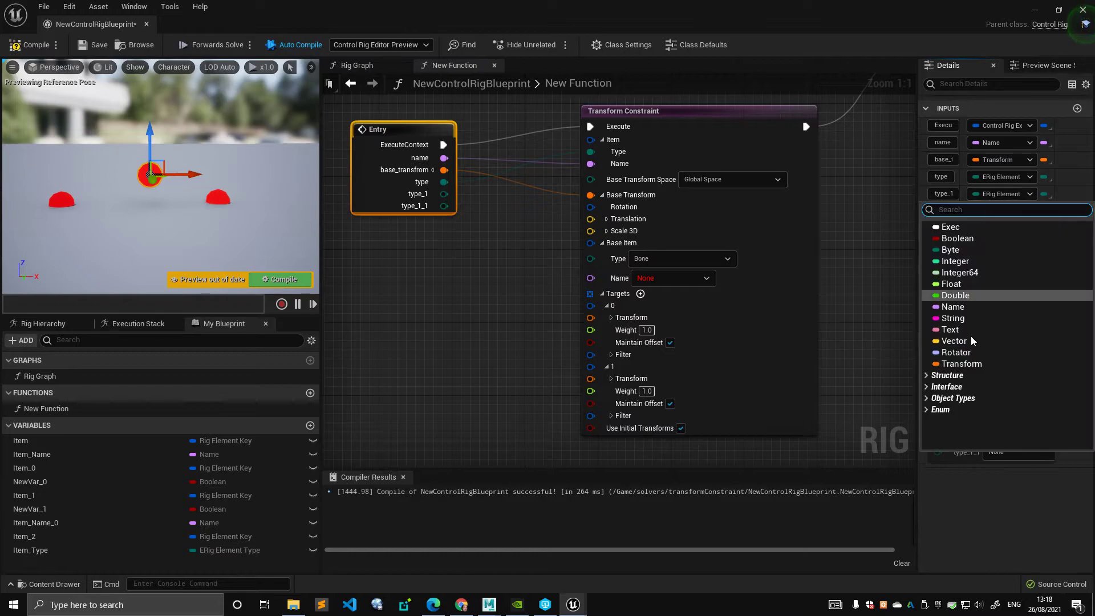
pyautogui.click(962, 364)
pyautogui.click(999, 210)
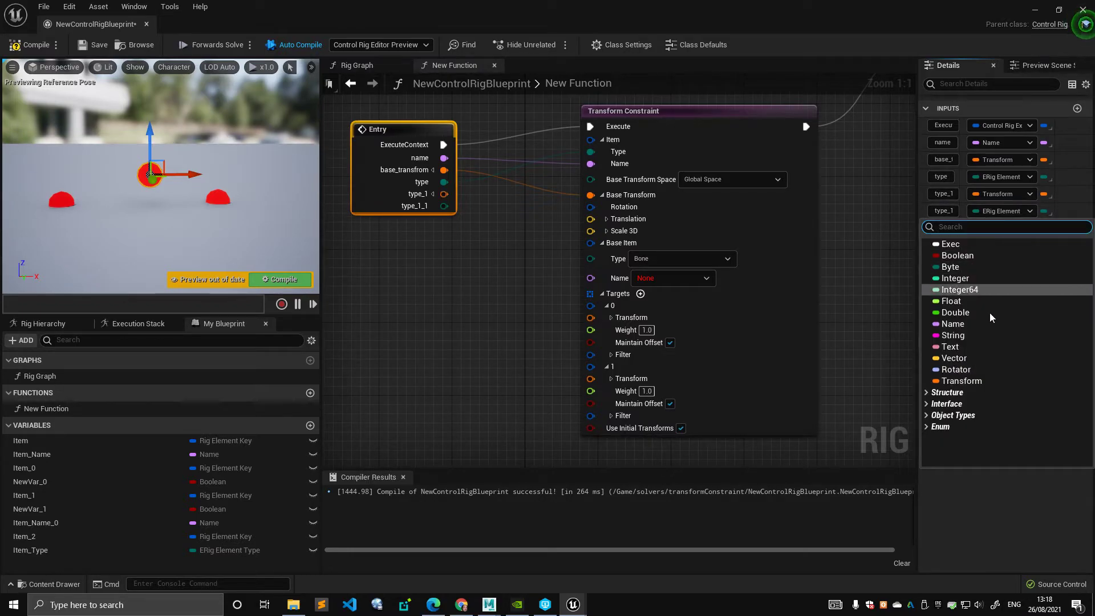
pyautogui.click(977, 380)
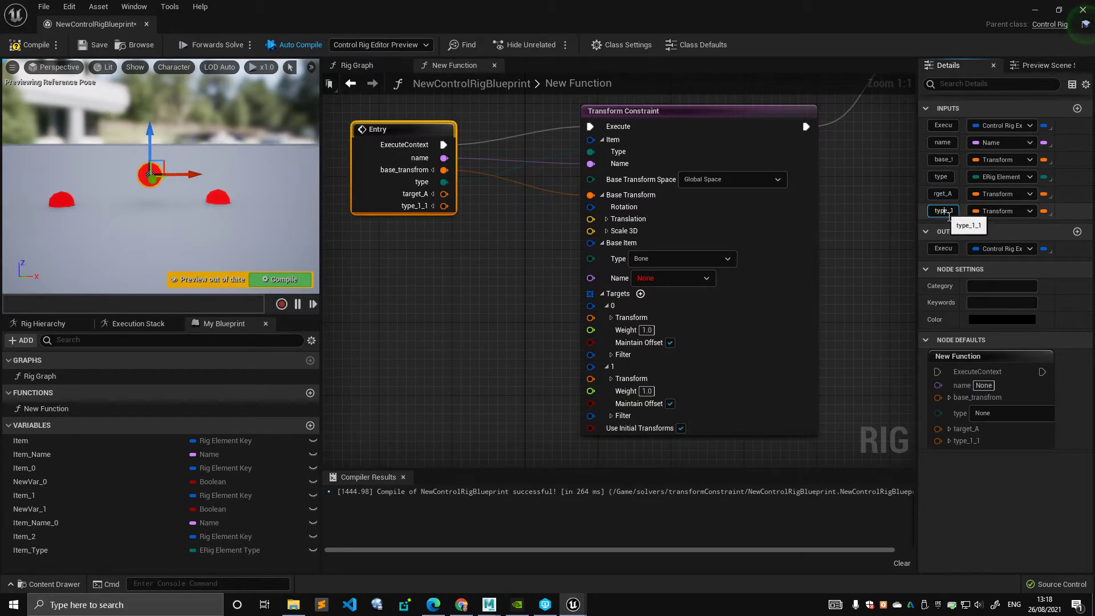
# Name the two new inputs target_A and target_B, and connect them to the Transform pins of constraint targets 0 and 1
pyautogui.click(949, 217)
pyautogui.write('target_A')
pyautogui.press('Return')
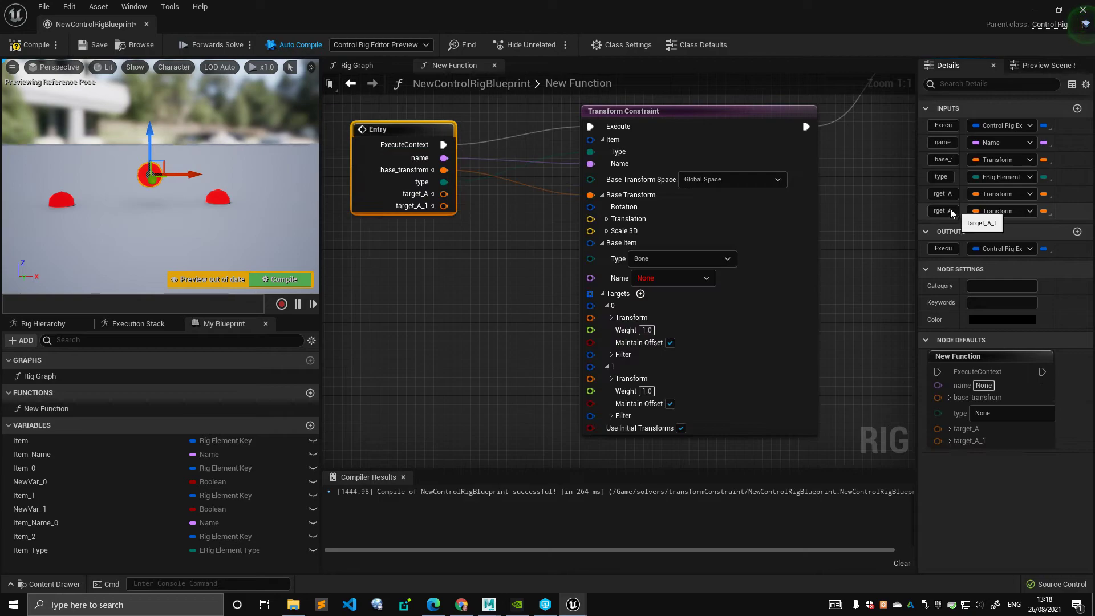
pyautogui.press('Return')
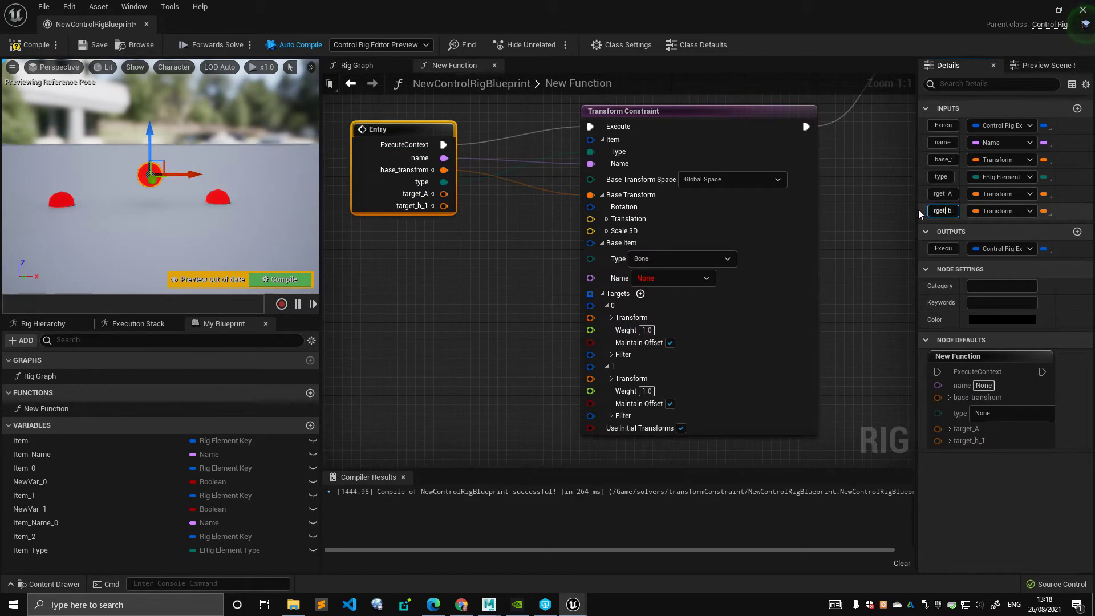
pyautogui.moveTo(917, 210); pyautogui.dragTo(847, 212)
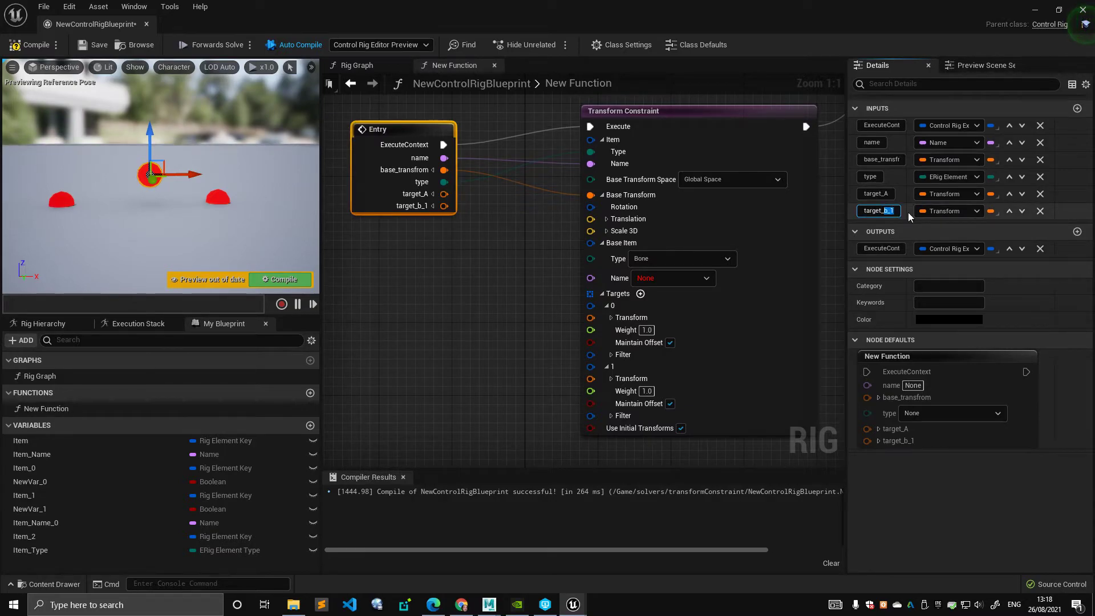
pyautogui.press('Return')
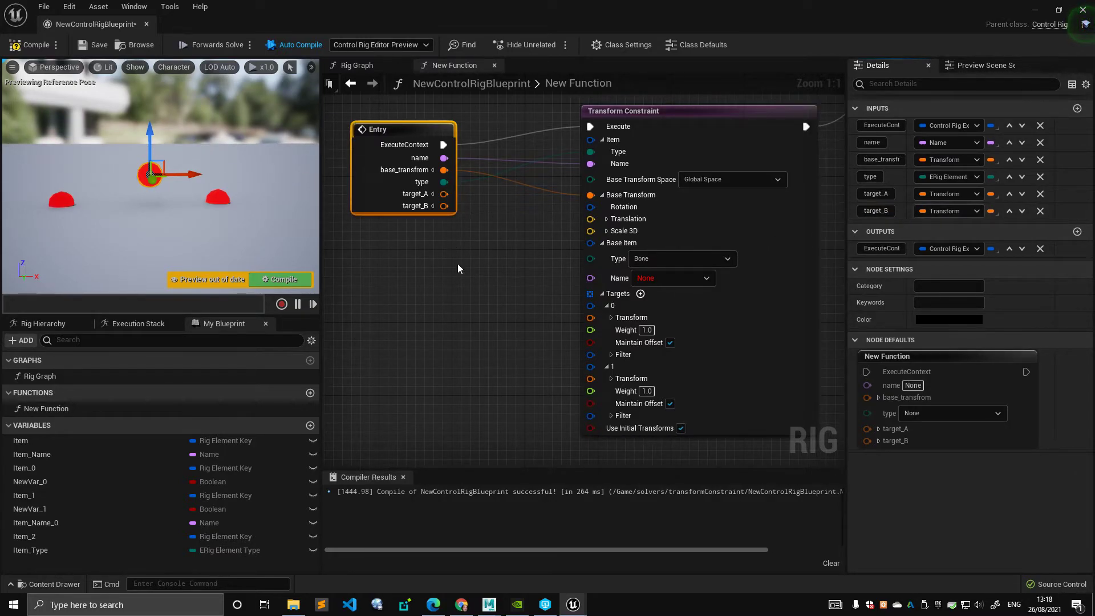
pyautogui.moveTo(456, 205); pyautogui.dragTo(590, 378)
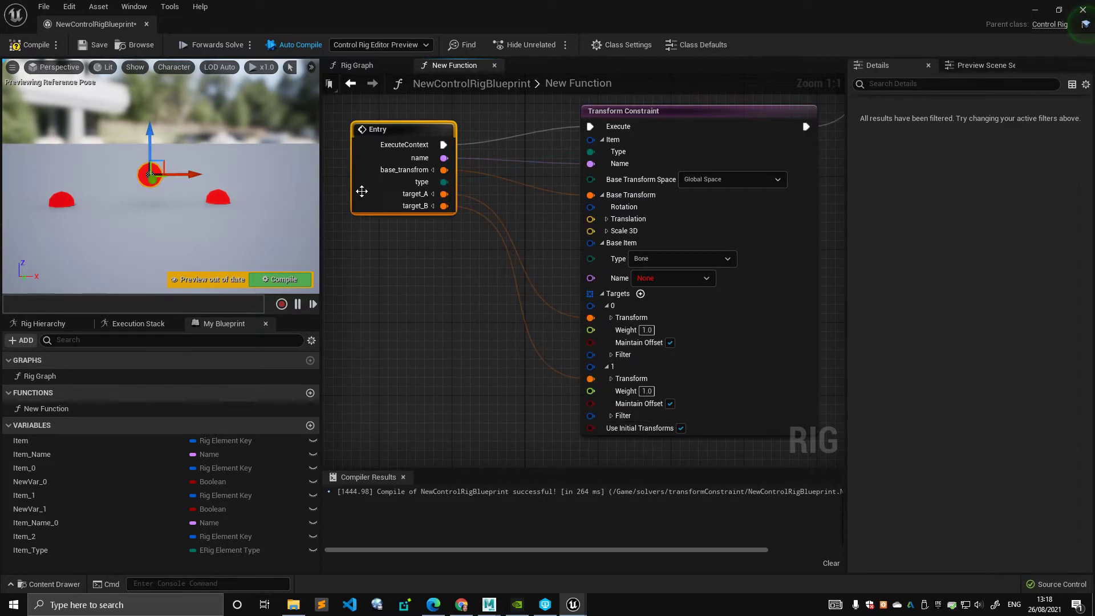
pyautogui.moveTo(362, 191); pyautogui.dragTo(326, 227)
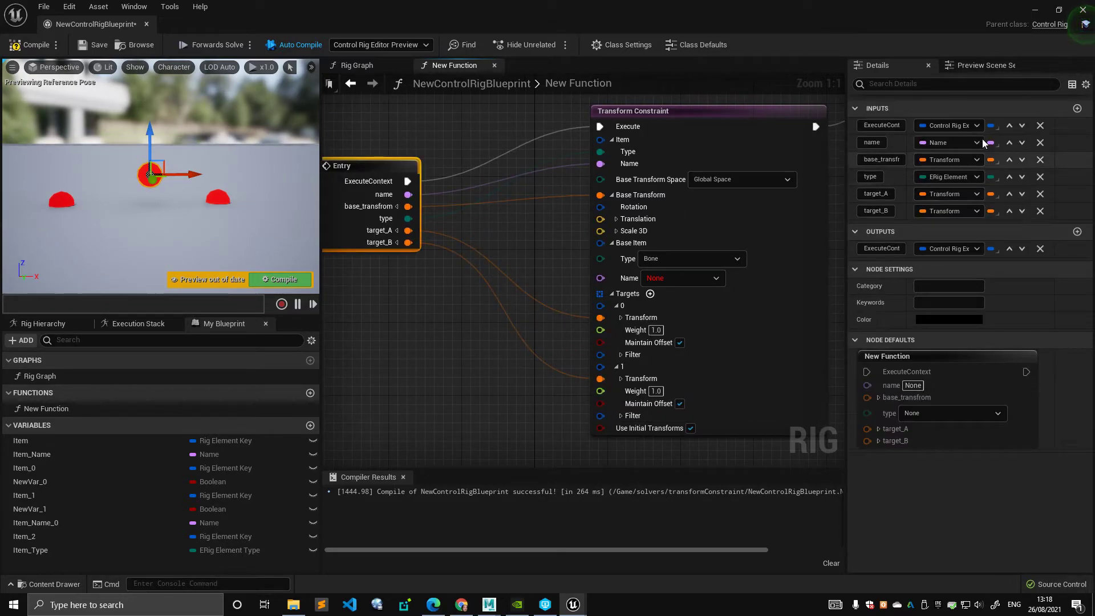
# Add another function input of type Float and name it target_A_weight
pyautogui.click(1077, 108)
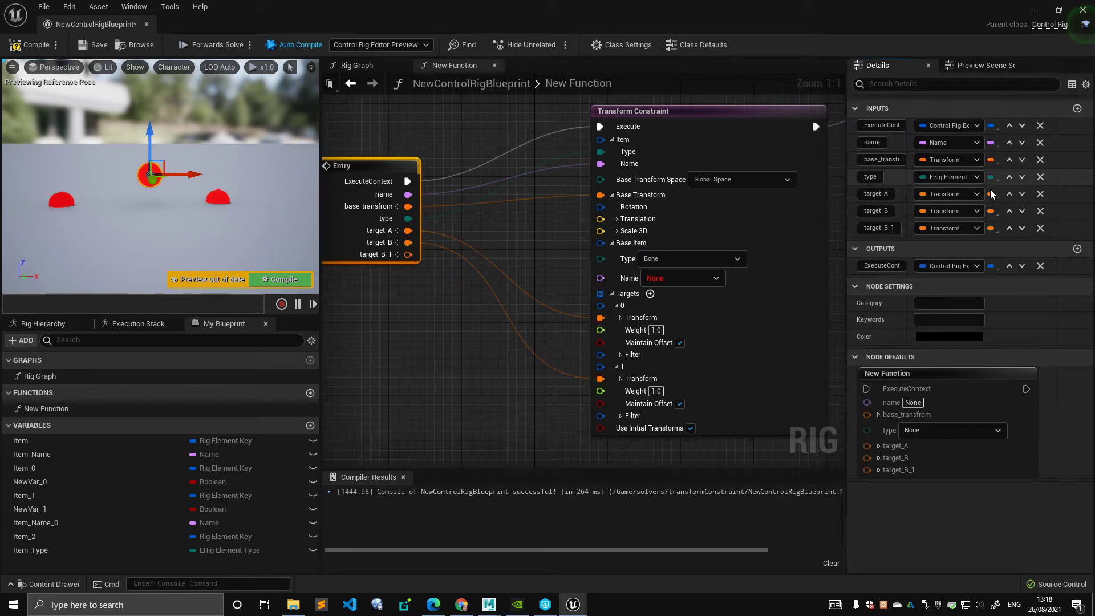
pyautogui.click(937, 229)
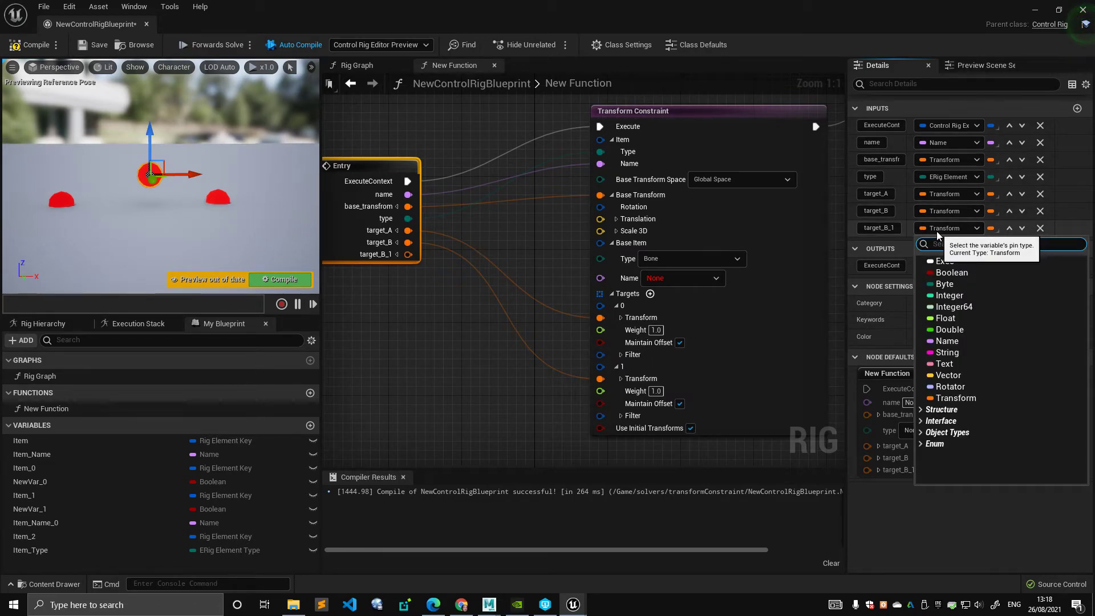
pyautogui.click(956, 317)
pyautogui.click(899, 228)
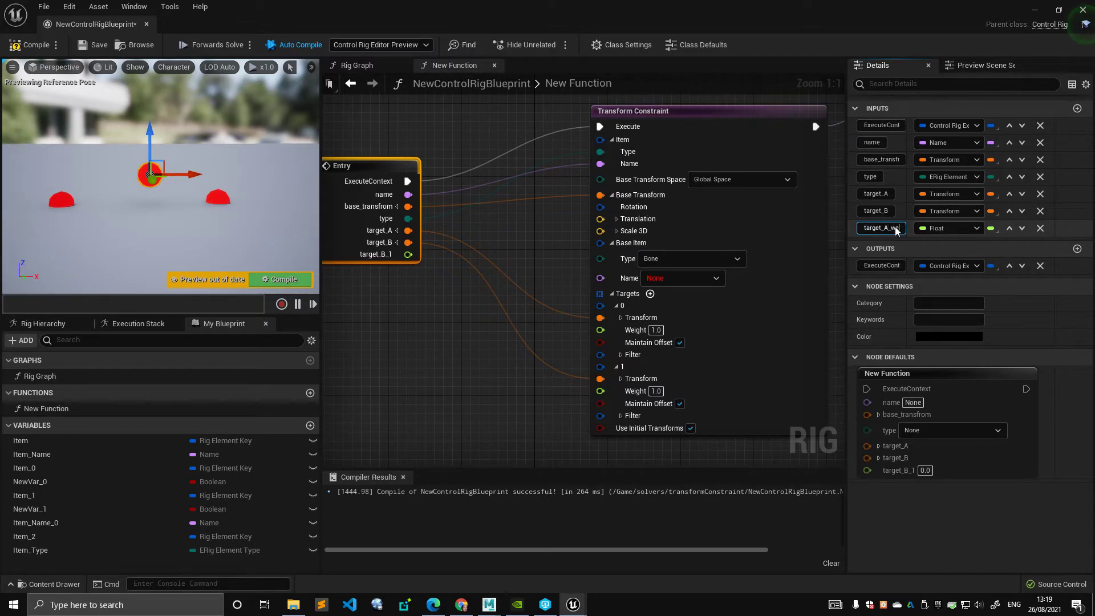
pyautogui.write('_weight')
pyautogui.press('Return')
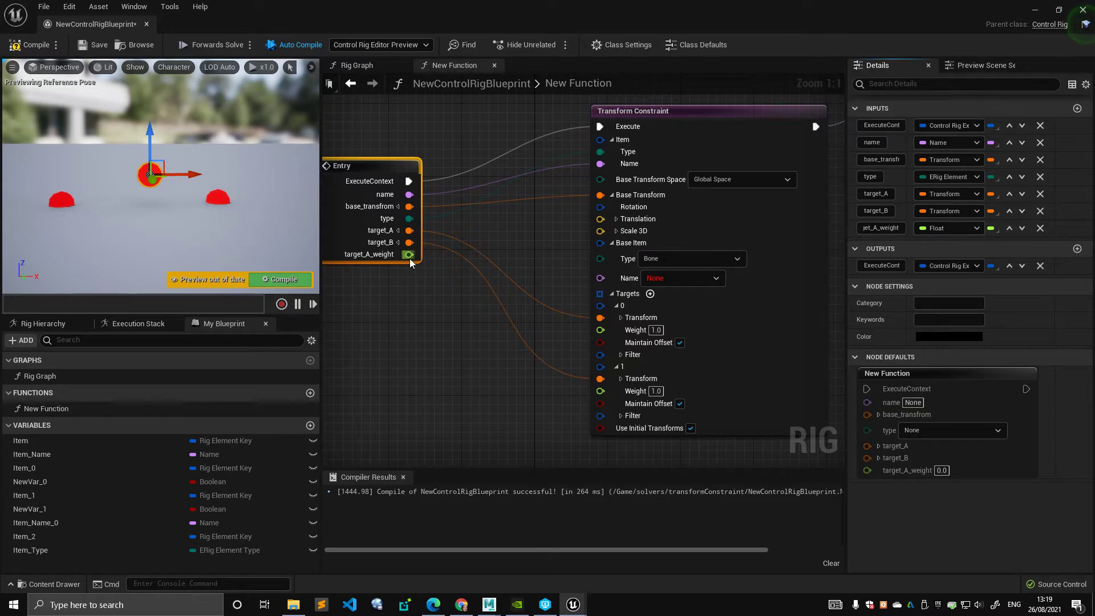
# Reposition the Entry node and connect target_A_weight to the Weight pin of constraint target 0
pyautogui.moveTo(409, 259); pyautogui.dragTo(437, 339)
pyautogui.click(406, 303)
pyautogui.moveTo(405, 302); pyautogui.dragTo(419, 292, button='right')
pyautogui.moveTo(369, 226); pyautogui.dragTo(350, 235)
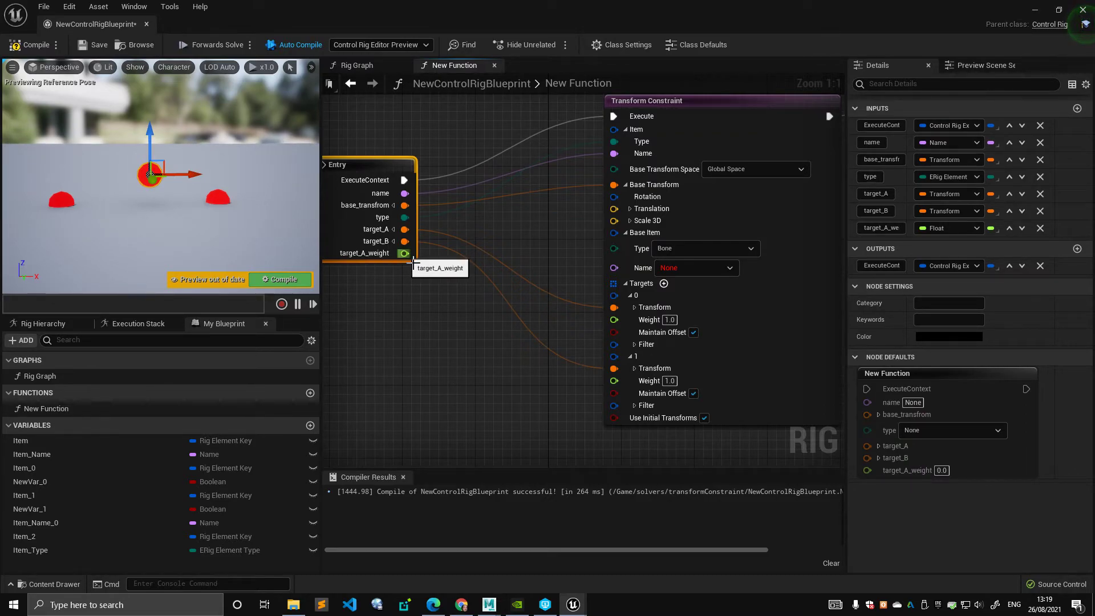
pyautogui.click(669, 320)
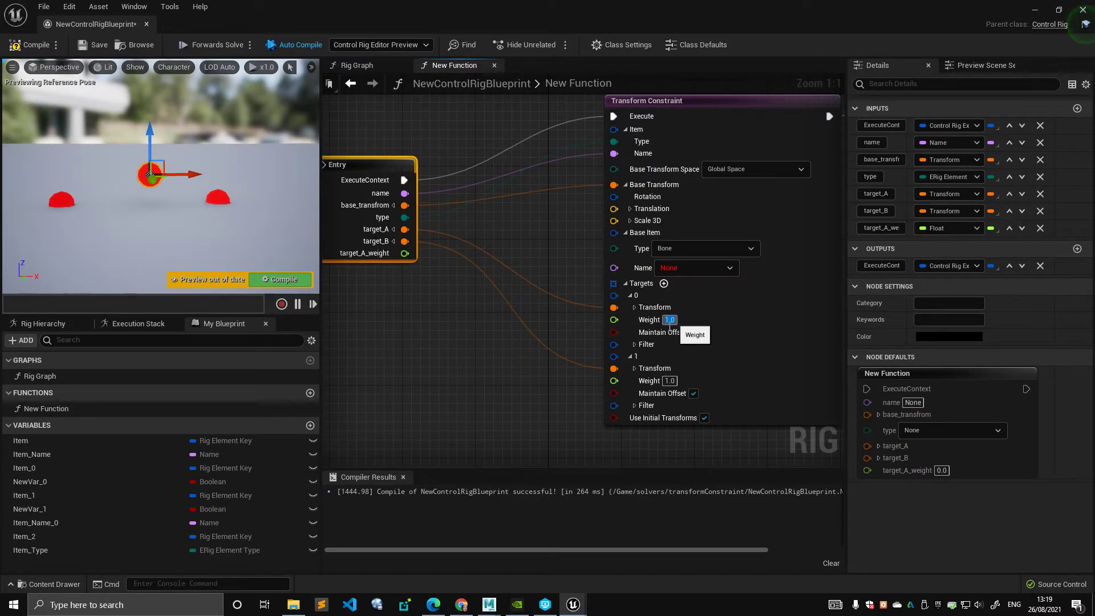
pyautogui.moveTo(404, 253); pyautogui.dragTo(614, 320)
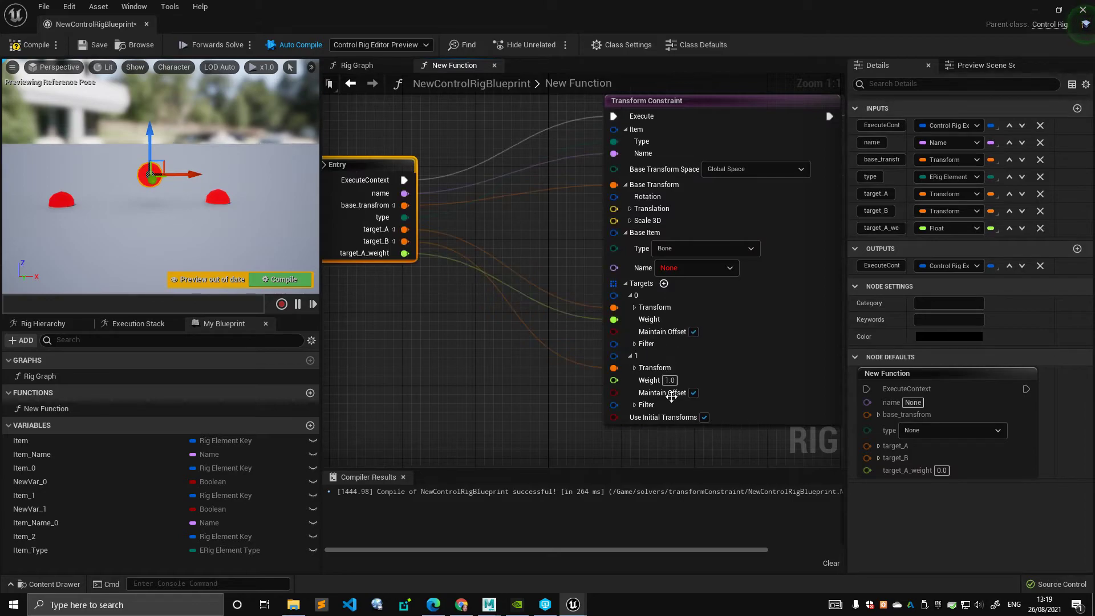
# Add a Subtract (Float) node below Entry with its A value set to 1.0
pyautogui.moveTo(421, 324); pyautogui.dragTo(462, 300, button='right')
pyautogui.rightClick(456, 299)
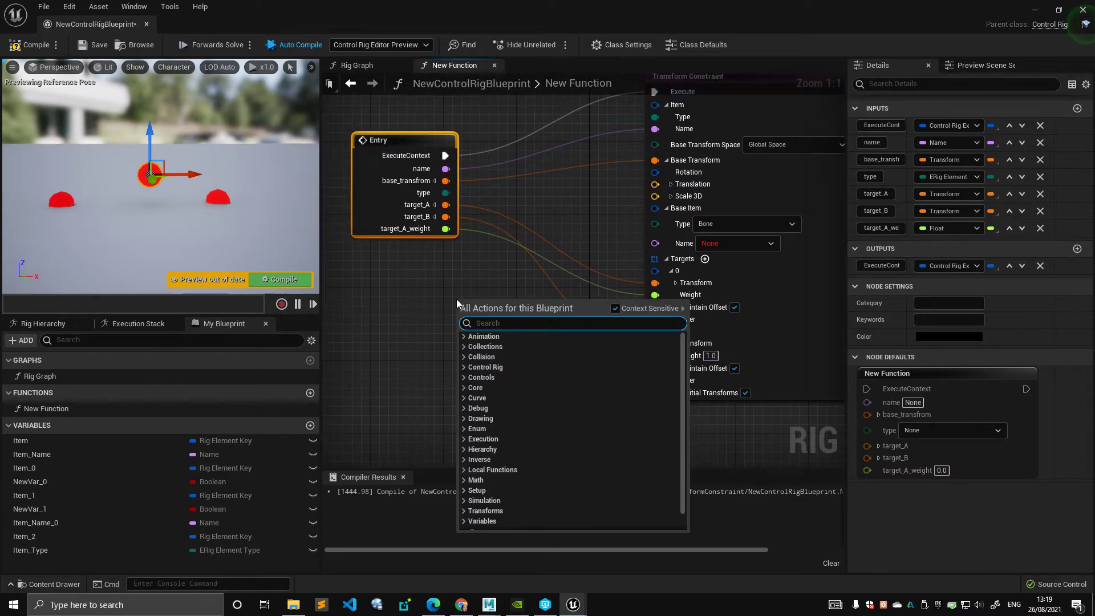
pyautogui.write('sub')
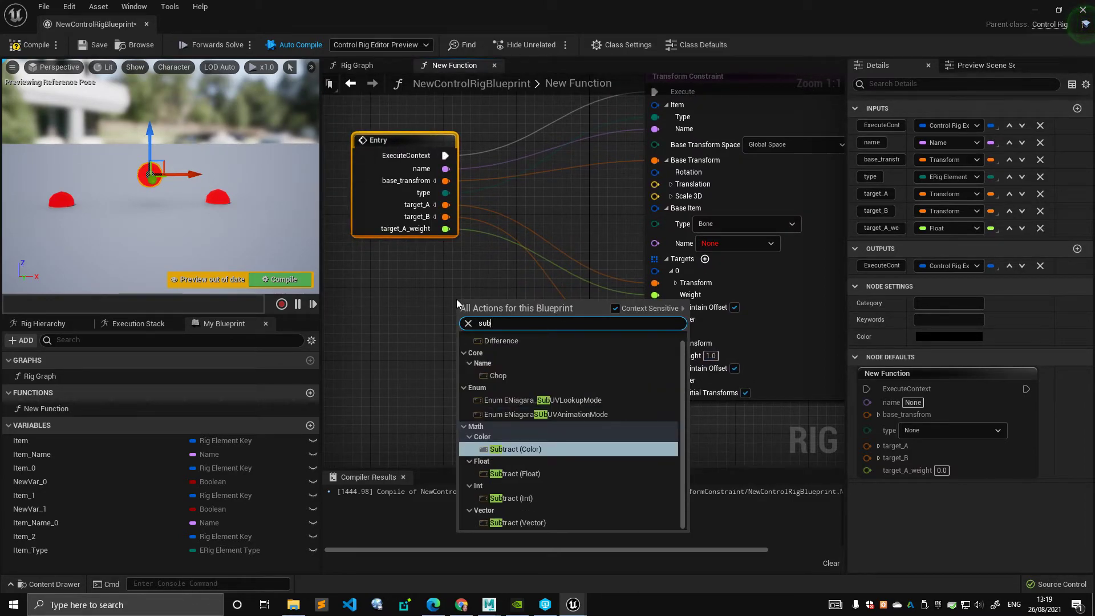
pyautogui.press('Down')
pyautogui.press('Return')
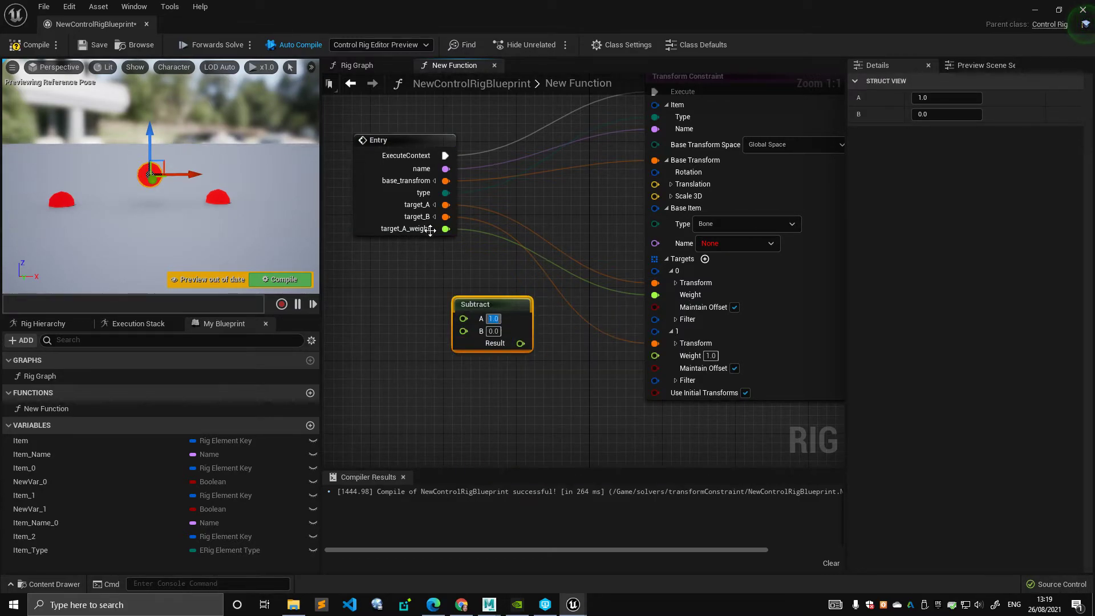
# Connect target_A_weight to the Subtract node's B pin and its Result to target 1's Weight, moving the nodes apart
pyautogui.moveTo(446, 229); pyautogui.dragTo(656, 355)
pyautogui.moveTo(417, 216); pyautogui.dragTo(470, 246)
pyautogui.moveTo(420, 285); pyautogui.dragTo(416, 262, button='right')
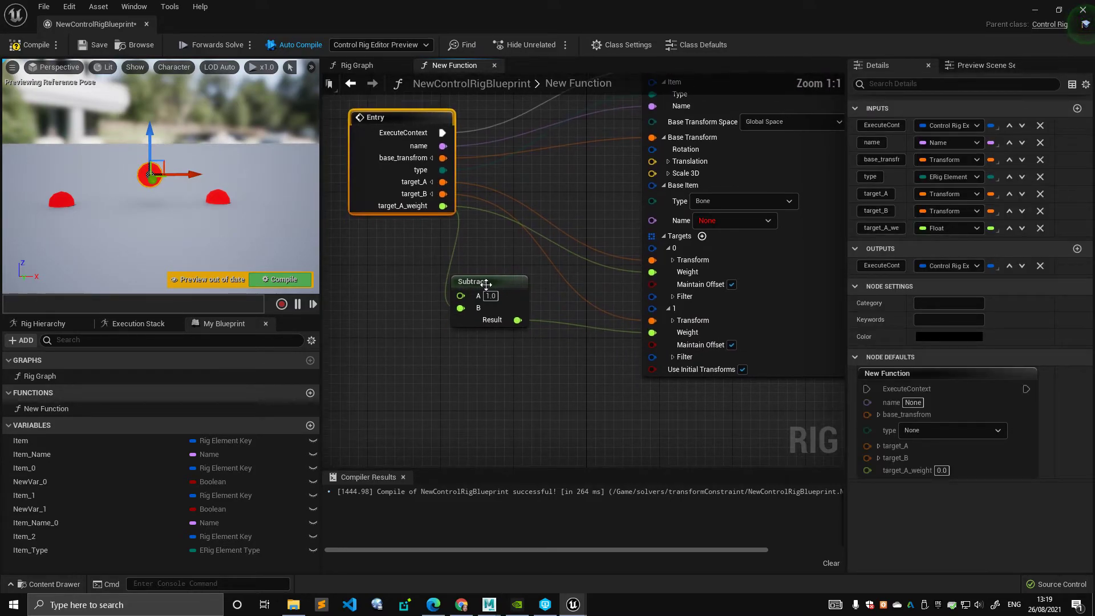
pyautogui.moveTo(497, 283); pyautogui.dragTo(508, 283)
pyautogui.moveTo(502, 273); pyautogui.dragTo(487, 275, button='right')
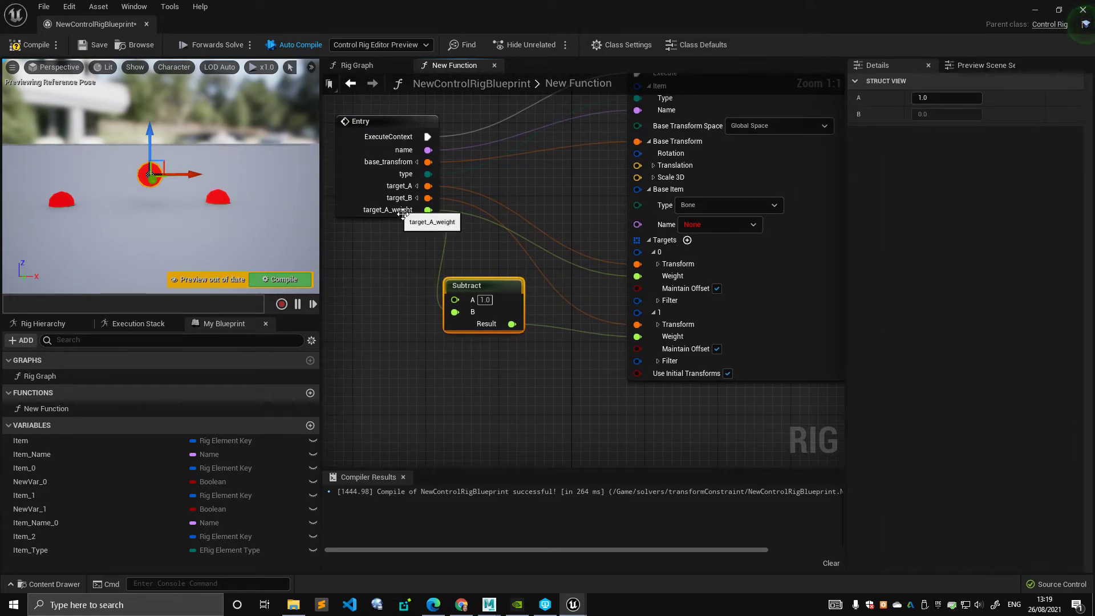
pyautogui.moveTo(442, 214); pyautogui.dragTo(415, 215)
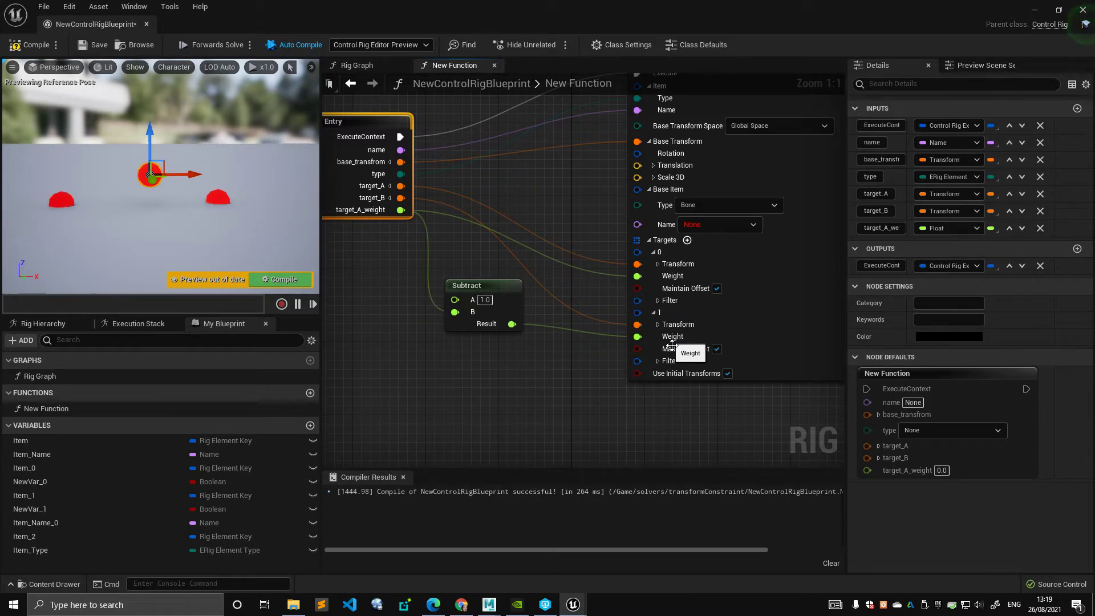
# Tidy the function graph by lowering the Subtract node slightly and placing the Return node beside the Transform Constraint
pyautogui.moveTo(507, 292); pyautogui.dragTo(507, 301)
pyautogui.scroll(-2, 491, 303)
pyautogui.moveTo(540, 302)
pyautogui.mouseDown(button='right')
pyautogui.moveTo(491, 303)
pyautogui.moveTo(527, 301)
pyautogui.mouseUp(button='right')
pyautogui.scroll(2, 527, 301)
pyautogui.scroll(-2, 513, 252)
pyautogui.moveTo(522, 251); pyautogui.dragTo(499, 262, button='right')
pyautogui.moveTo(817, 115); pyautogui.dragTo(796, 176)
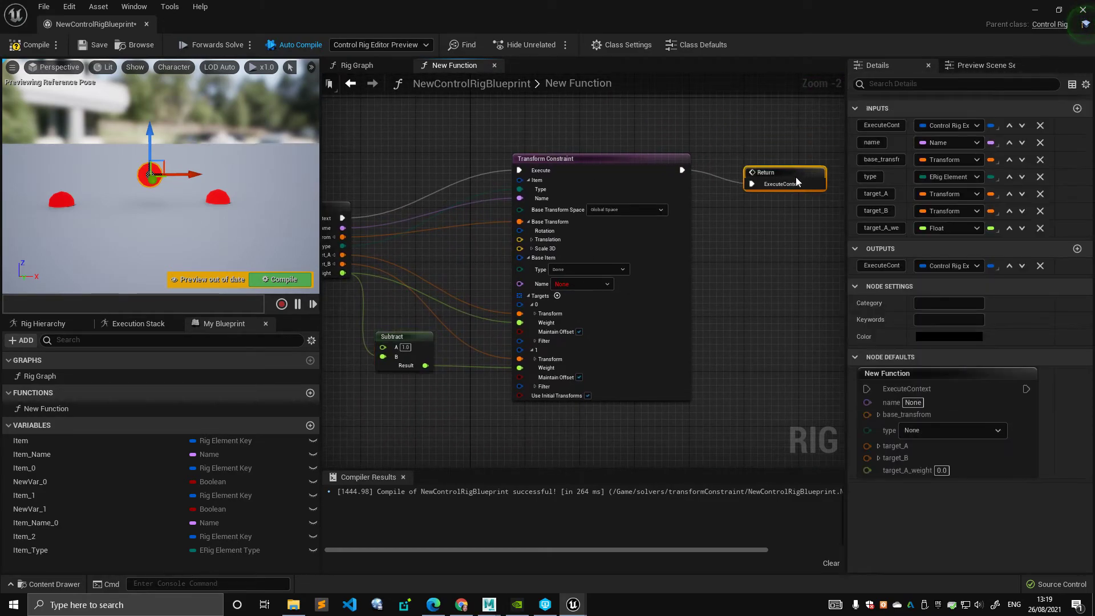
pyautogui.moveTo(714, 152); pyautogui.dragTo(771, 154, button='right')
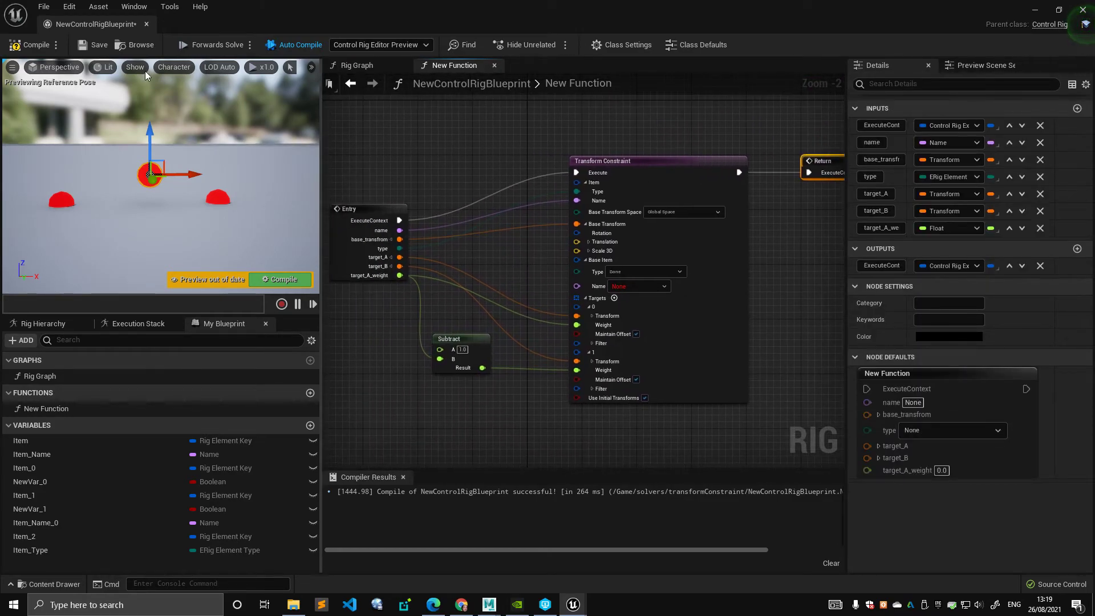
# Compile the blueprint and compare the existing constraint setup in the Rig Graph with the new function's graph
pyautogui.click(33, 48)
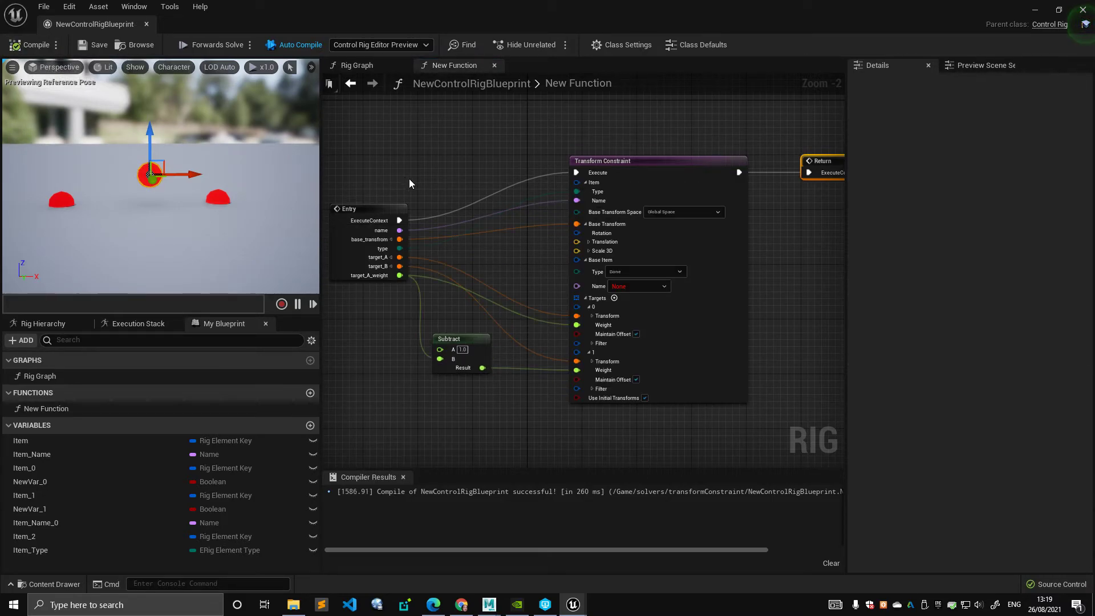
pyautogui.click(365, 65)
pyautogui.moveTo(484, 119); pyautogui.dragTo(478, 108, button='right')
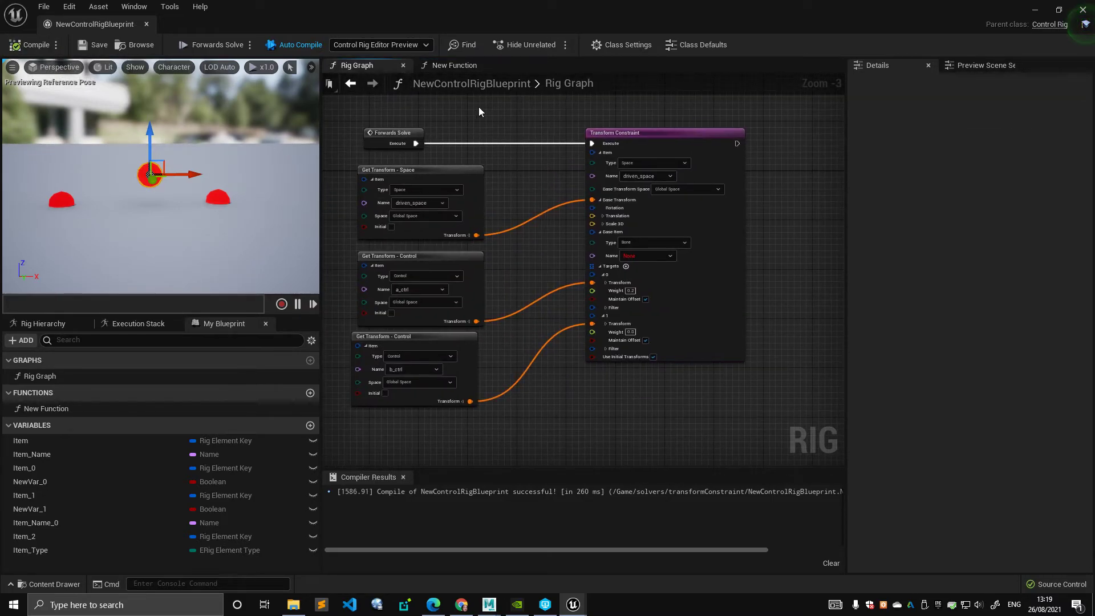
pyautogui.click(454, 65)
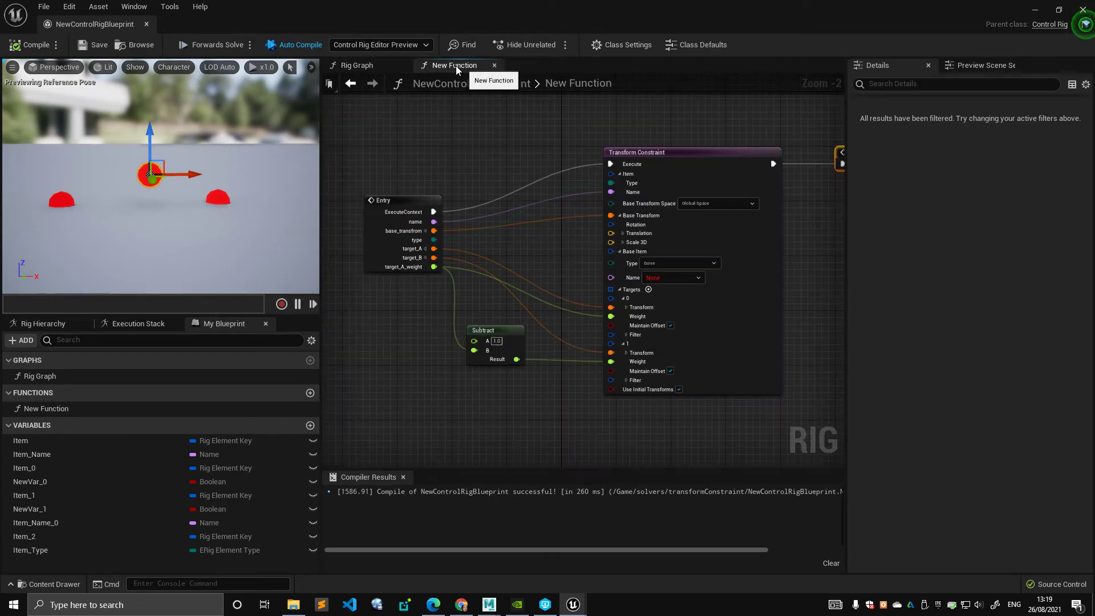
# Rename the new function as constraintBetween2Points
pyautogui.click(58, 408)
pyautogui.click(58, 408)
pyautogui.write('co')
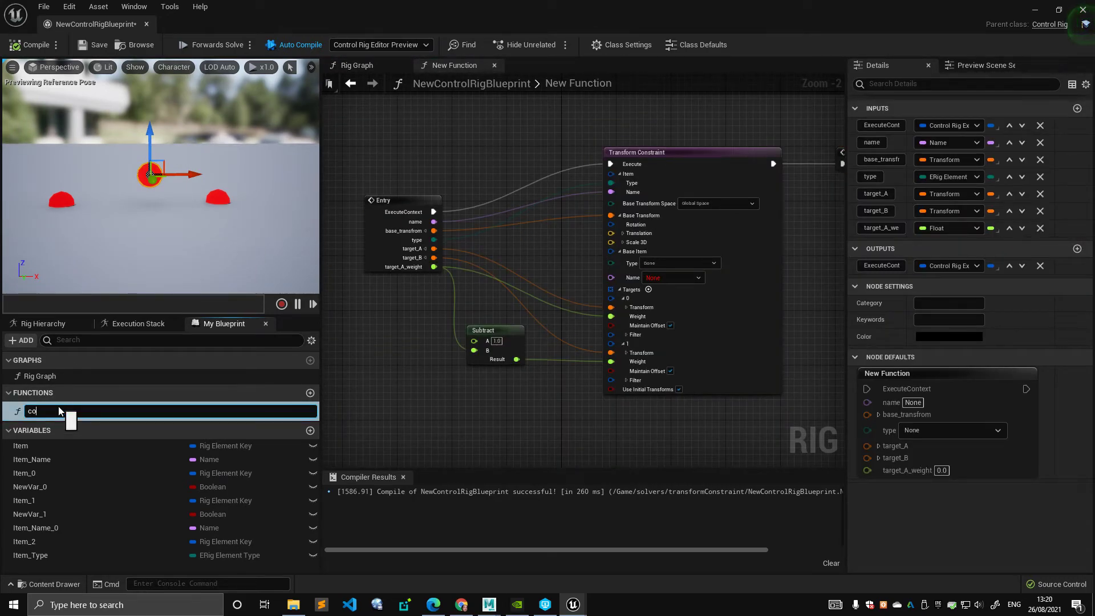
pyautogui.write('nst')
pyautogui.press('Home')
pyautogui.write('we')
pyautogui.write('ween2P')
pyautogui.write('oints')
pyautogui.press('Return')
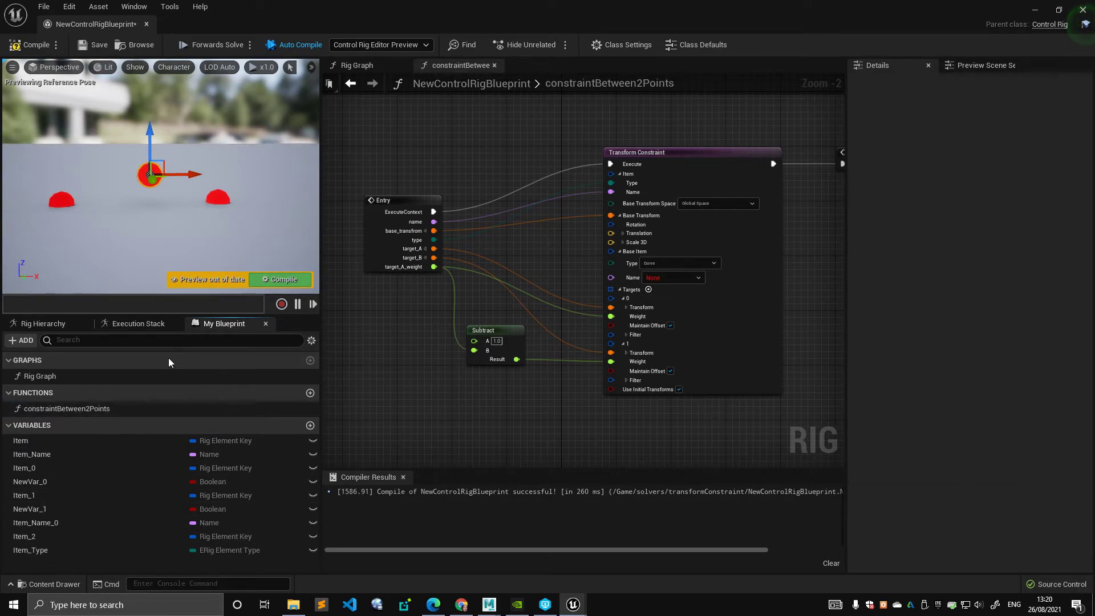
# Place the constraintBetween2Points function in the Rig Graph above the Transform Constraint, moving the constraint node down to make room
pyautogui.moveTo(104, 409); pyautogui.dragTo(492, 156)
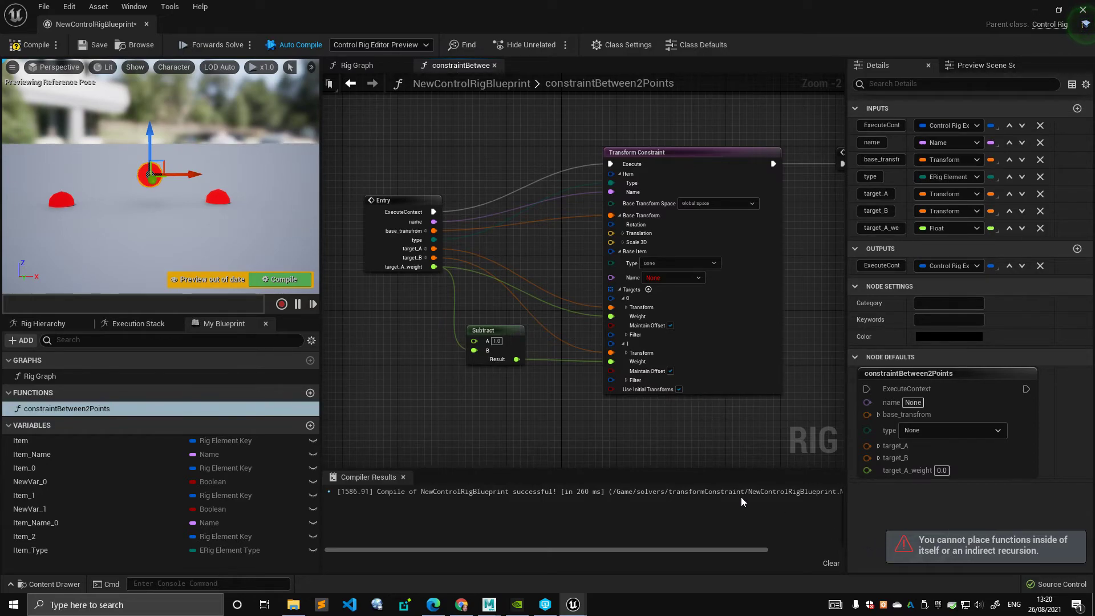
pyautogui.click(360, 65)
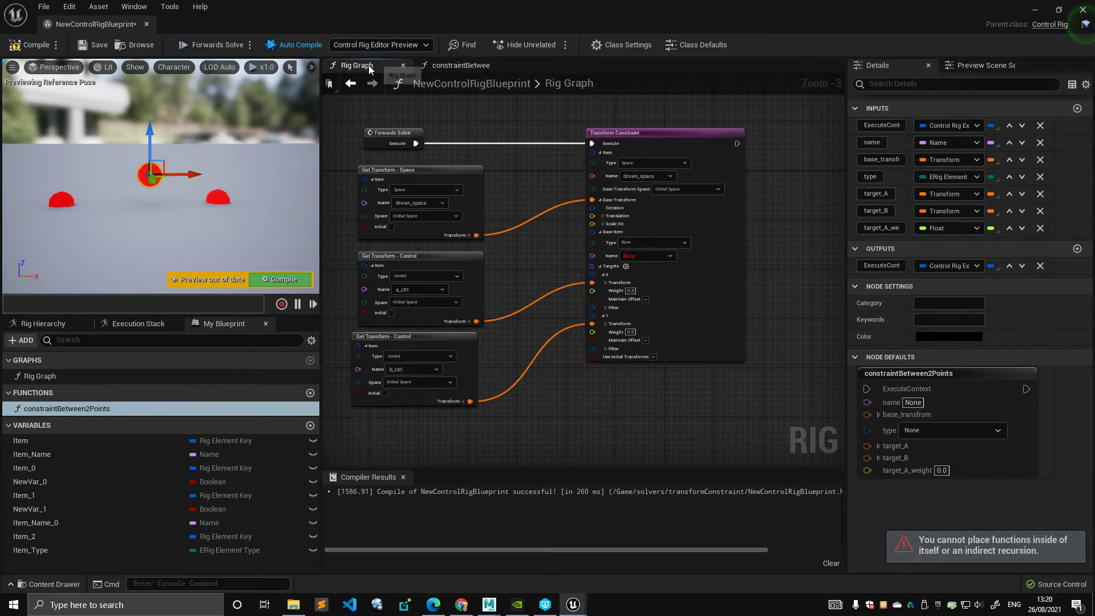
pyautogui.moveTo(94, 406); pyautogui.dragTo(747, 144)
pyautogui.moveTo(650, 133); pyautogui.dragTo(642, 212)
pyautogui.moveTo(740, 153); pyautogui.dragTo(605, 116)
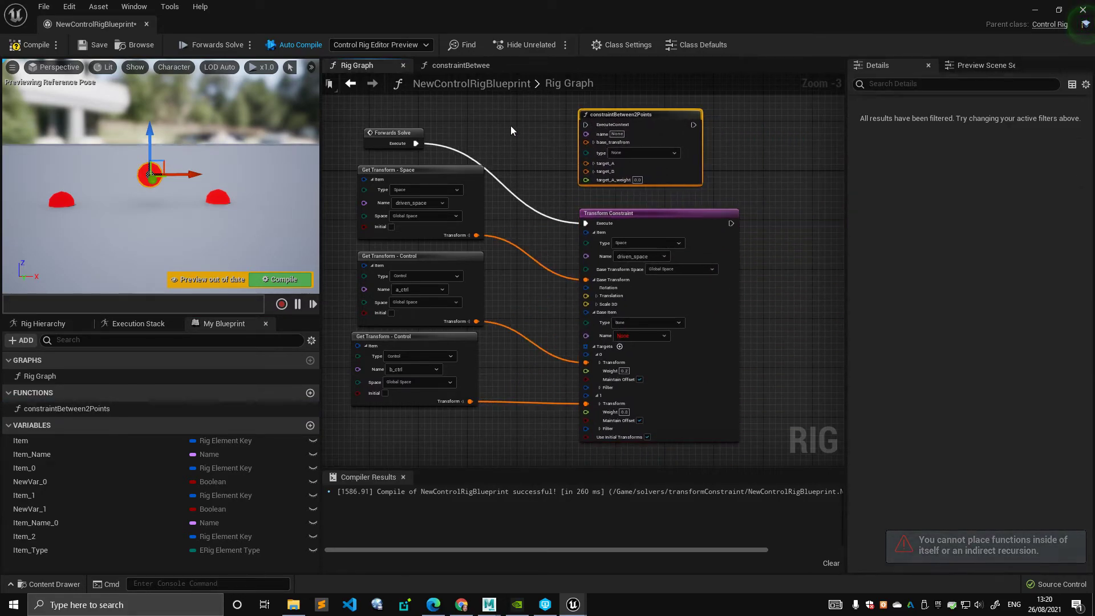
# Move the Forwards Solve execution link from the Transform Constraint to the constraintBetween2Points node
pyautogui.scroll(2, 452, 132)
pyautogui.moveTo(451, 132); pyautogui.dragTo(419, 211, button='right')
pyautogui.keyDown('ctrl'); pyautogui.moveTo(373, 225); pyautogui.dragTo(593, 206); pyautogui.keyUp('ctrl')
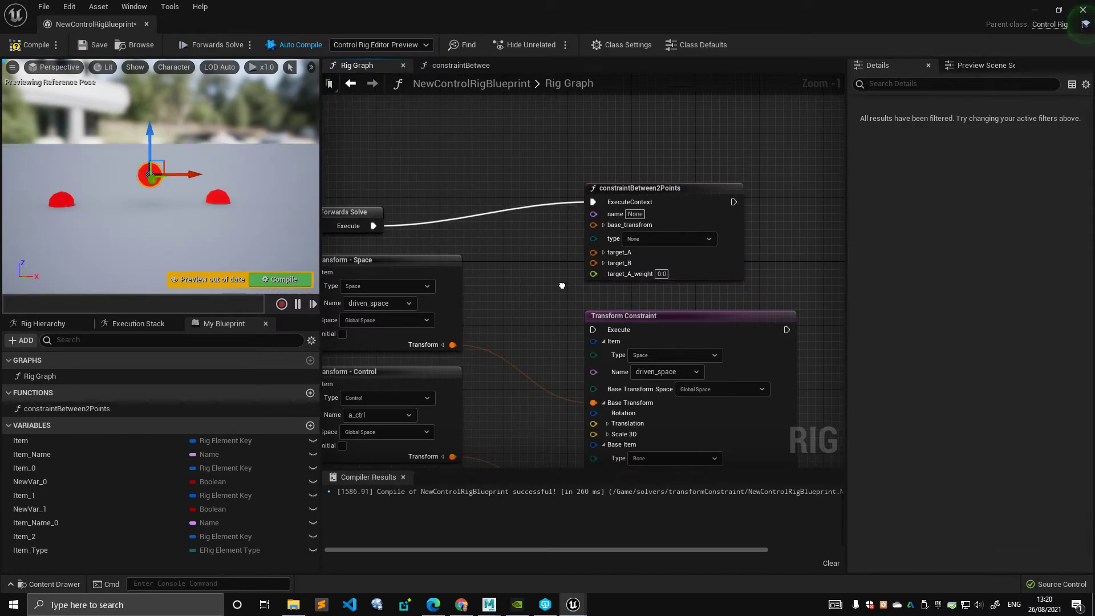
# Delete the old Transform Constraint node from the Rig Graph, nudging the driven_space Get Transform node slightly up
pyautogui.moveTo(562, 286); pyautogui.dragTo(573, 246, button='right')
pyautogui.moveTo(457, 239); pyautogui.dragTo(457, 231)
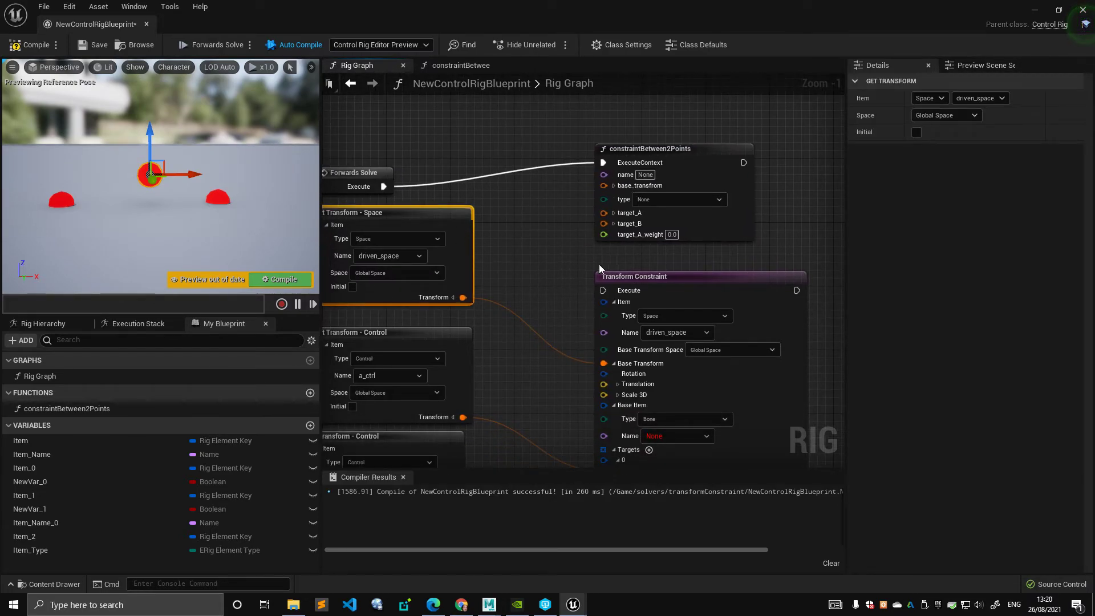
pyautogui.click(678, 286)
pyautogui.press('Delete')
# Stack the driven_space, a_ctrl and b_ctrl Get Transform nodes closely together below Forwards Solve
pyautogui.scroll(-1, 555, 308)
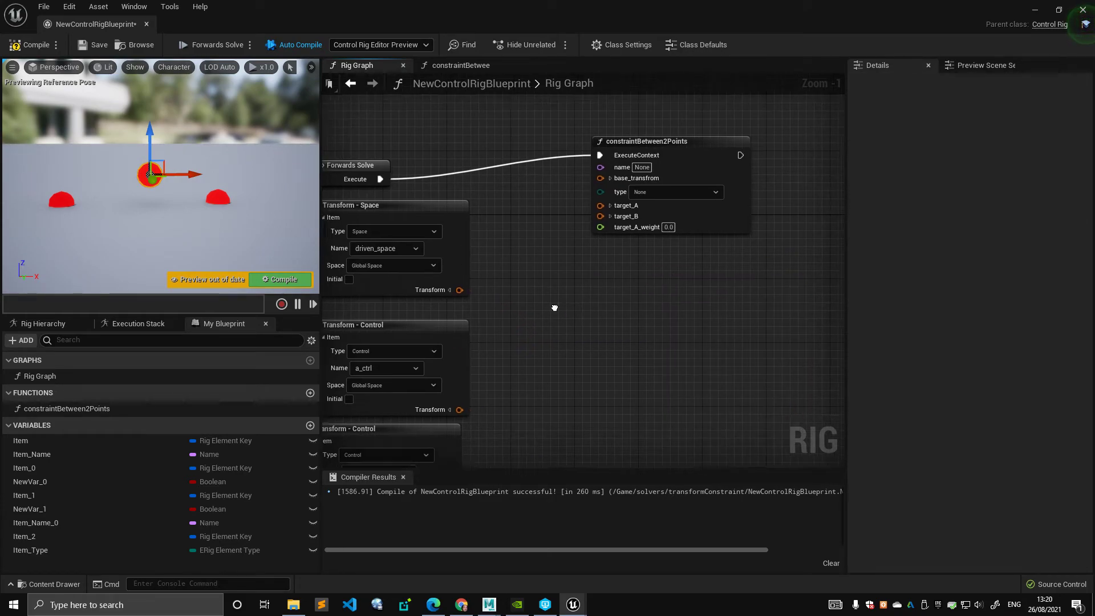
pyautogui.moveTo(554, 308); pyautogui.dragTo(575, 259, button='right')
pyautogui.moveTo(494, 222); pyautogui.dragTo(501, 208)
pyautogui.moveTo(486, 293); pyautogui.dragTo(485, 265)
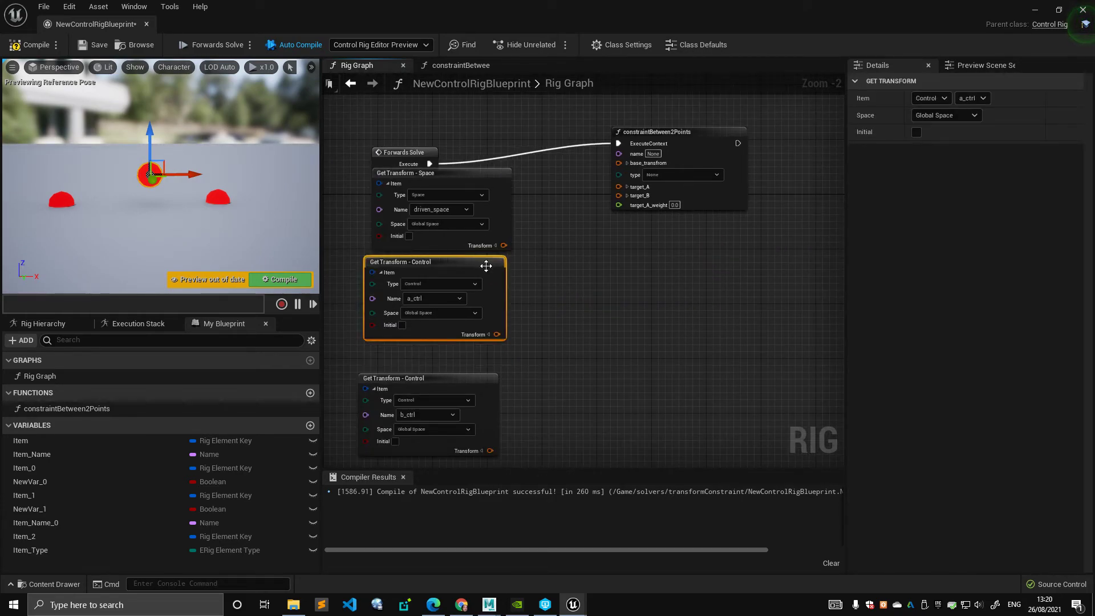
pyautogui.moveTo(487, 382); pyautogui.dragTo(505, 354)
pyautogui.scroll(1, 536, 287)
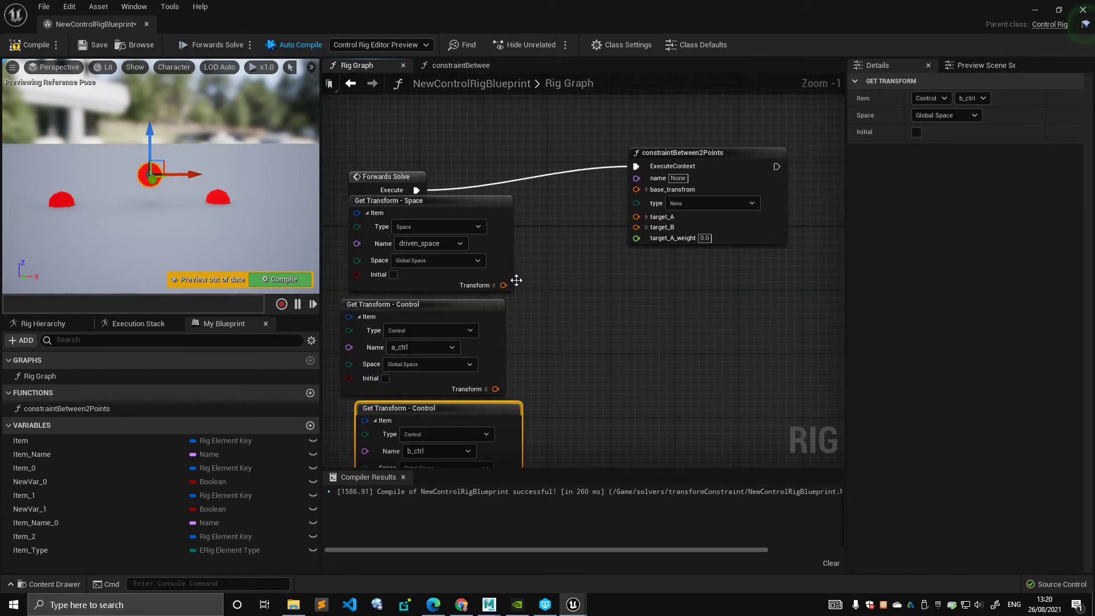
pyautogui.moveTo(512, 267); pyautogui.dragTo(513, 275)
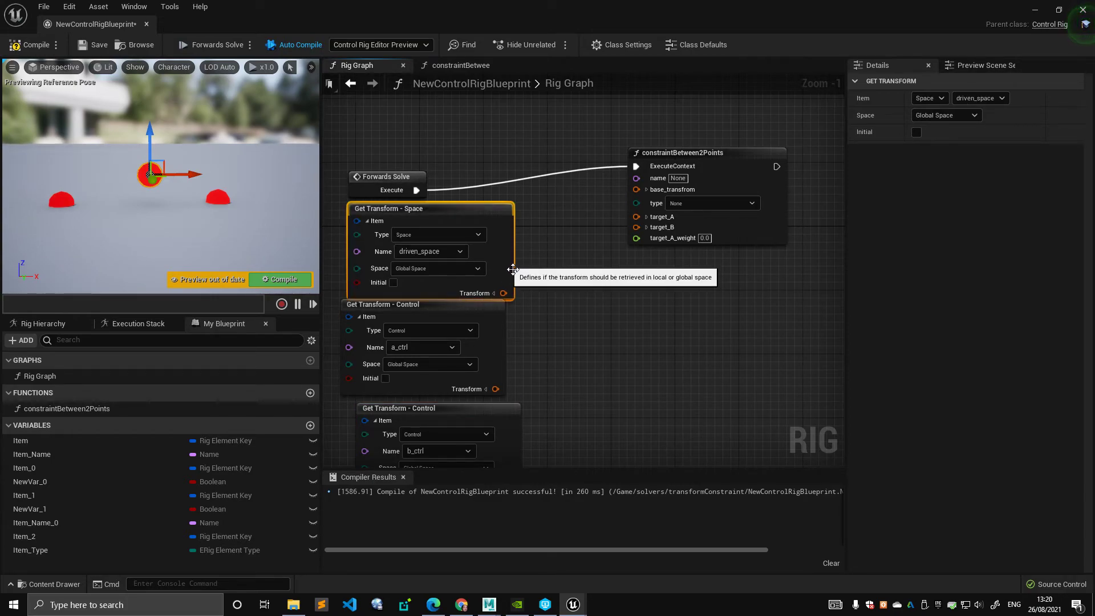
# Set the function node's type to Space and connect the driven_space Transform output to base_transfrom
pyautogui.click(711, 203)
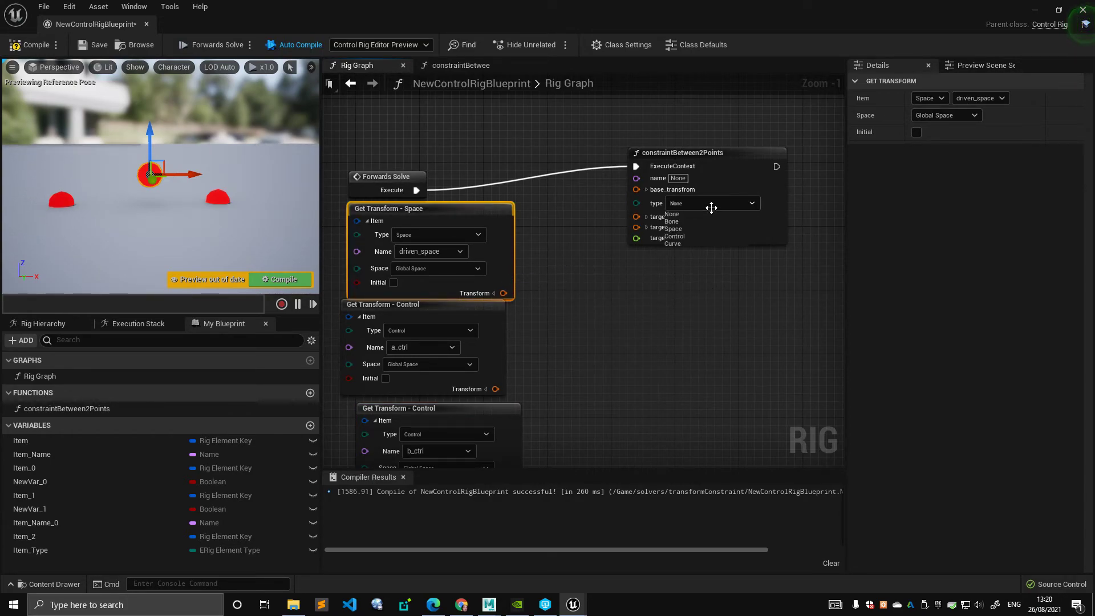
pyautogui.click(560, 237)
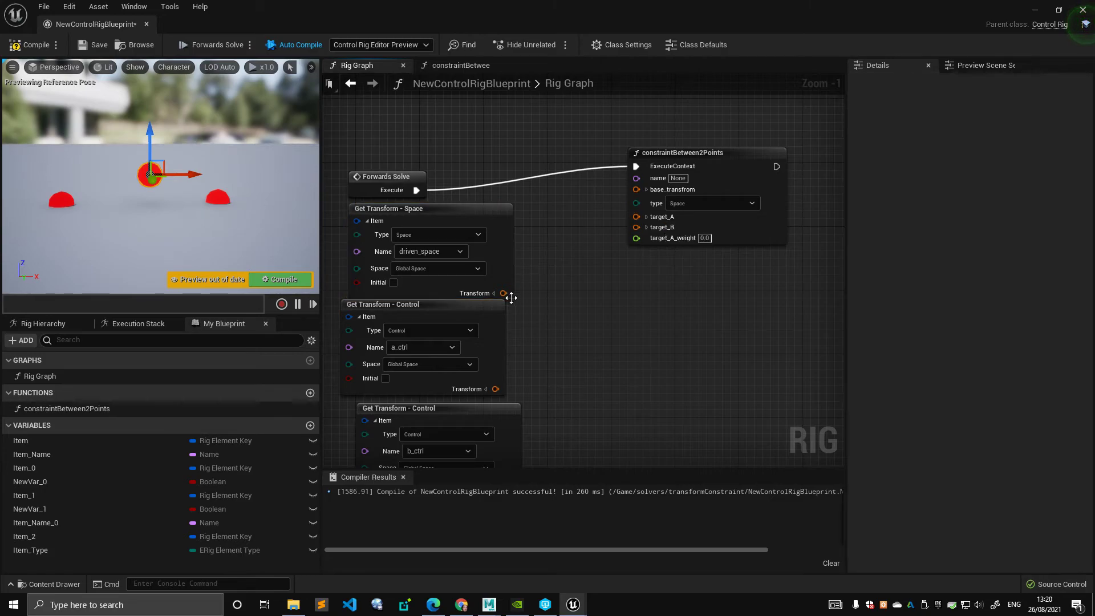
pyautogui.moveTo(503, 293); pyautogui.dragTo(637, 189)
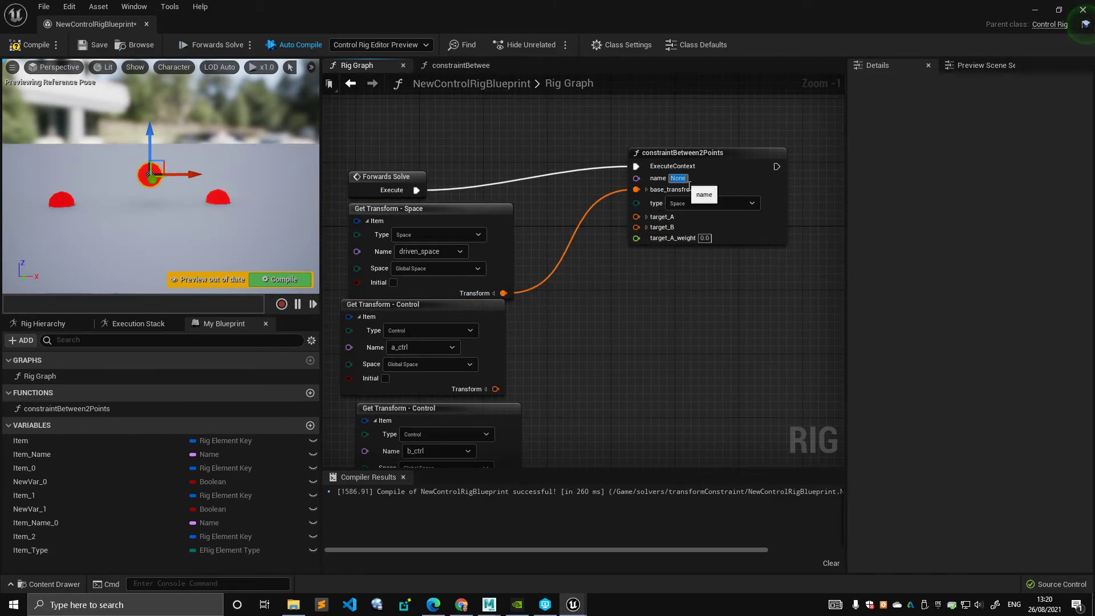
# Set the function node's name input to driven_space, matching the space in the Rig Hierarchy
pyautogui.click(40, 323)
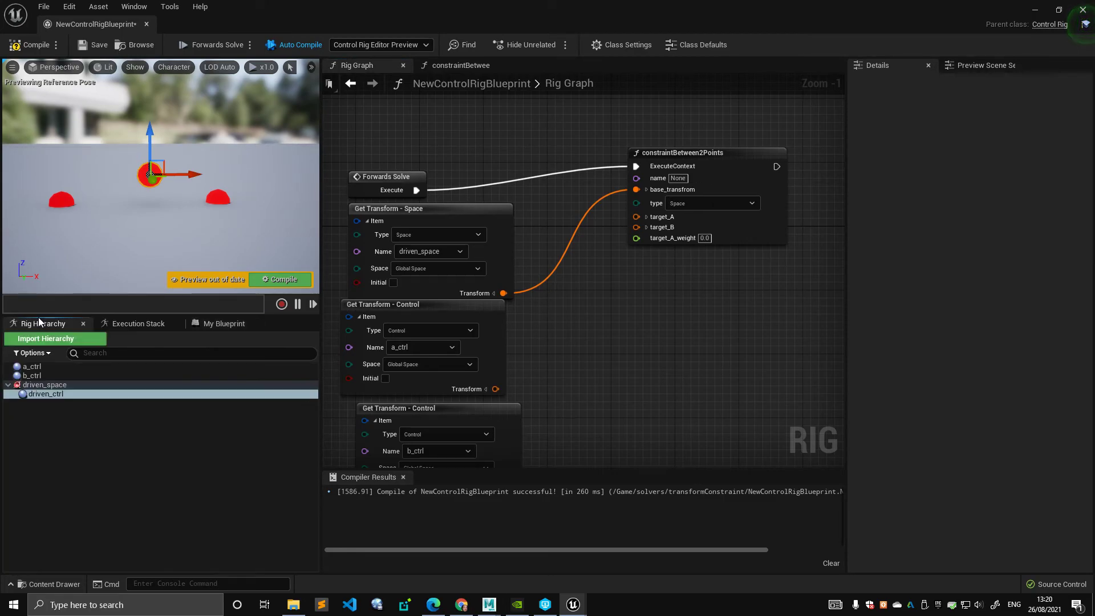
pyautogui.click(683, 186)
pyautogui.write('driven_space')
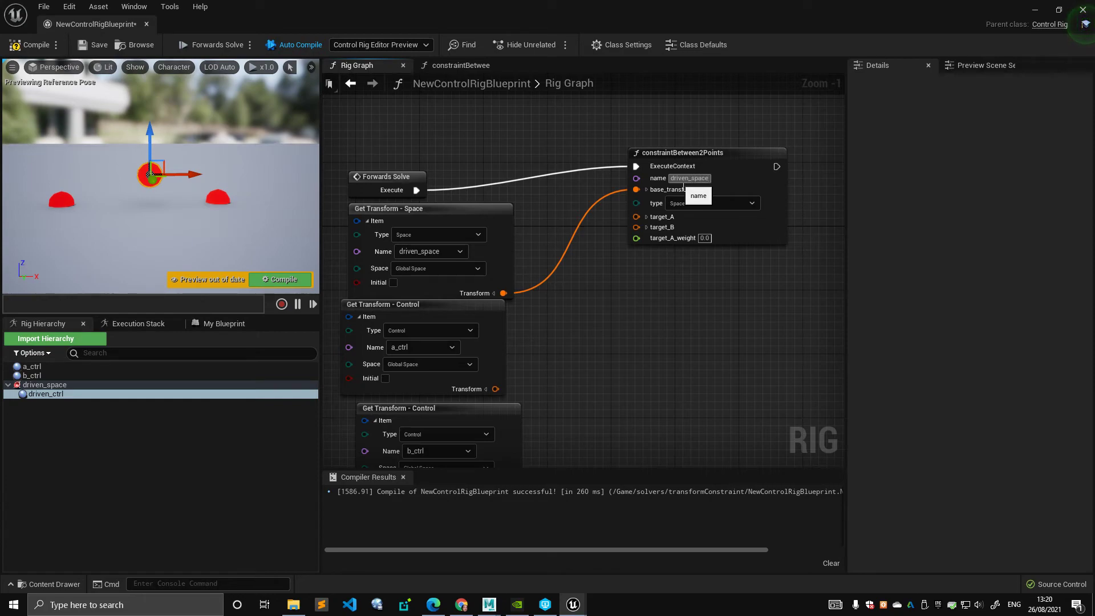
pyautogui.press('Return')
# Connect the a_ctrl Transform output to target_A and the b_ctrl Transform output to target_B
pyautogui.moveTo(495, 389); pyautogui.dragTo(636, 217)
pyautogui.moveTo(522, 462); pyautogui.dragTo(522, 413, button='right')
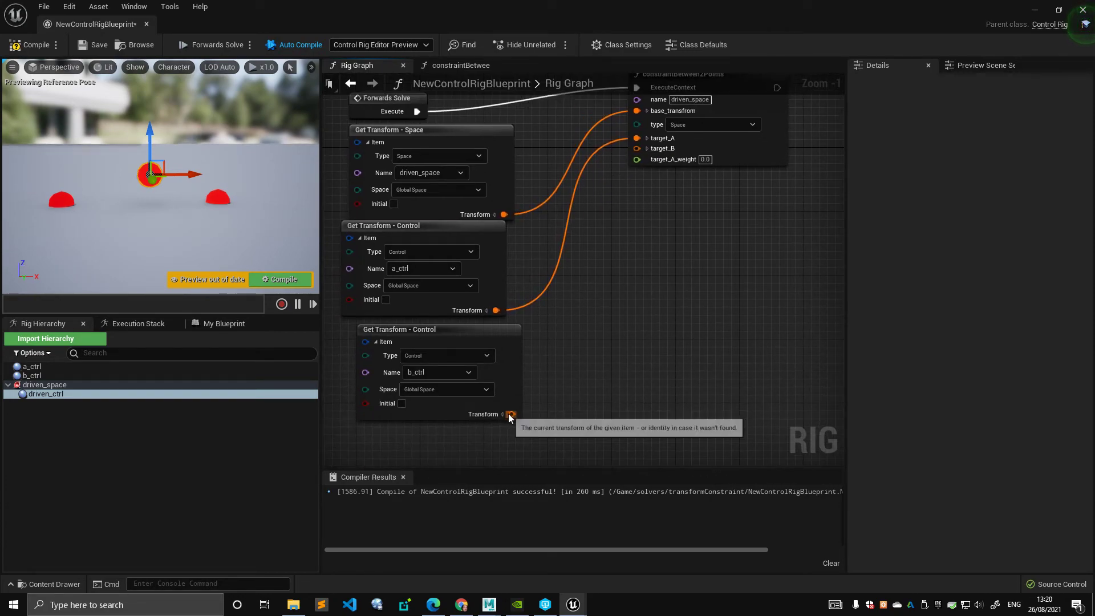
pyautogui.moveTo(511, 413); pyautogui.dragTo(637, 148)
# Save the blueprint and test the constraint by moving b_ctrl outward along X in the preview
pyautogui.moveTo(660, 184); pyautogui.dragTo(648, 301, button='right')
pyautogui.scroll(1, 647, 301)
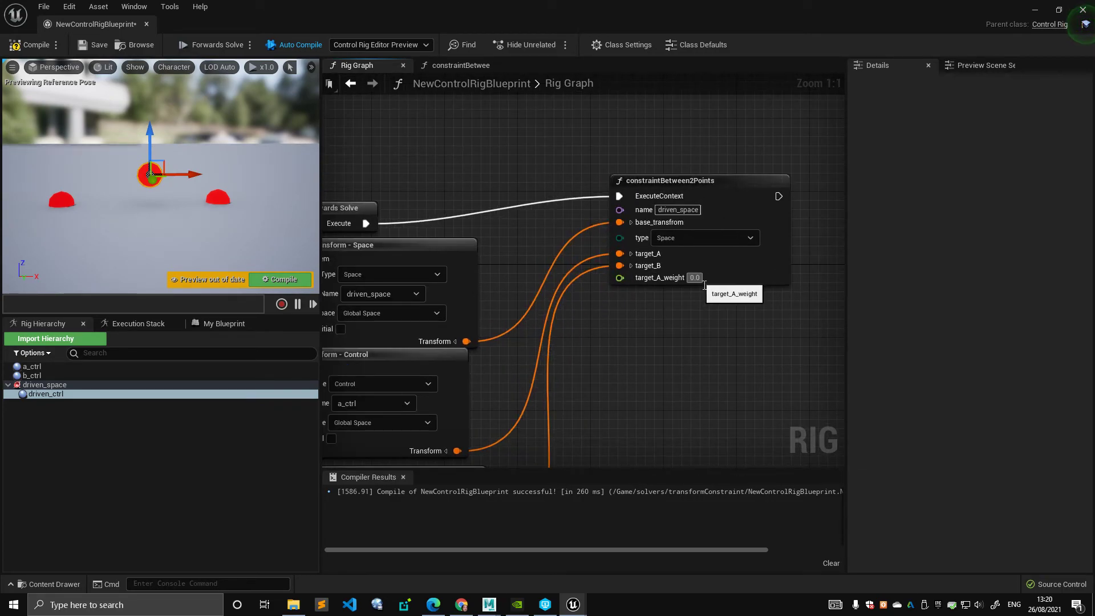
pyautogui.click(218, 201)
pyautogui.hotkey('ctrl', 's')
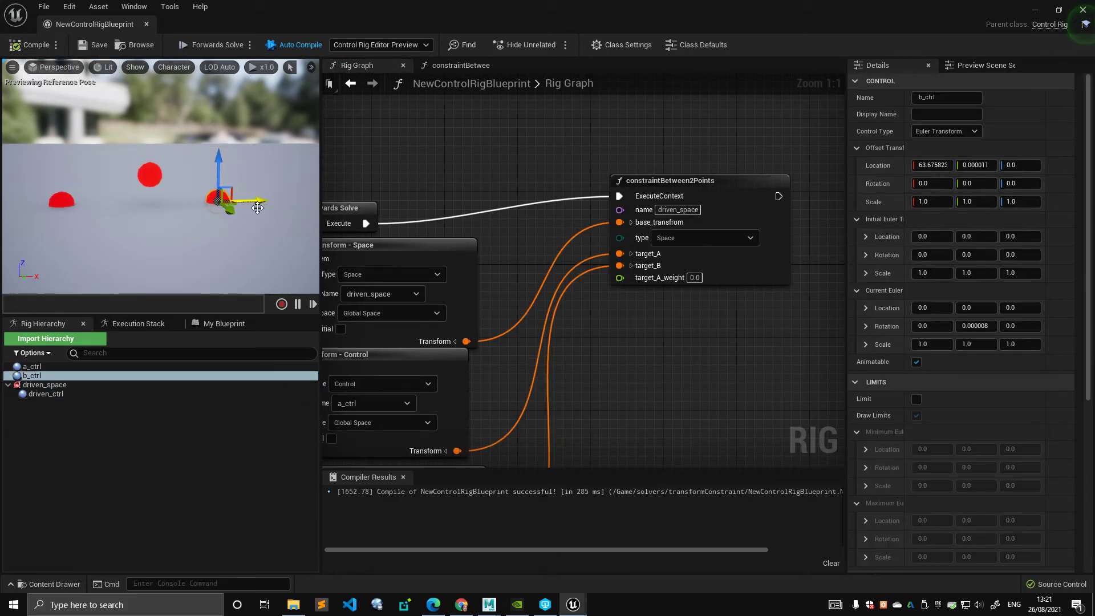
pyautogui.moveTo(258, 208); pyautogui.dragTo(359, 220)
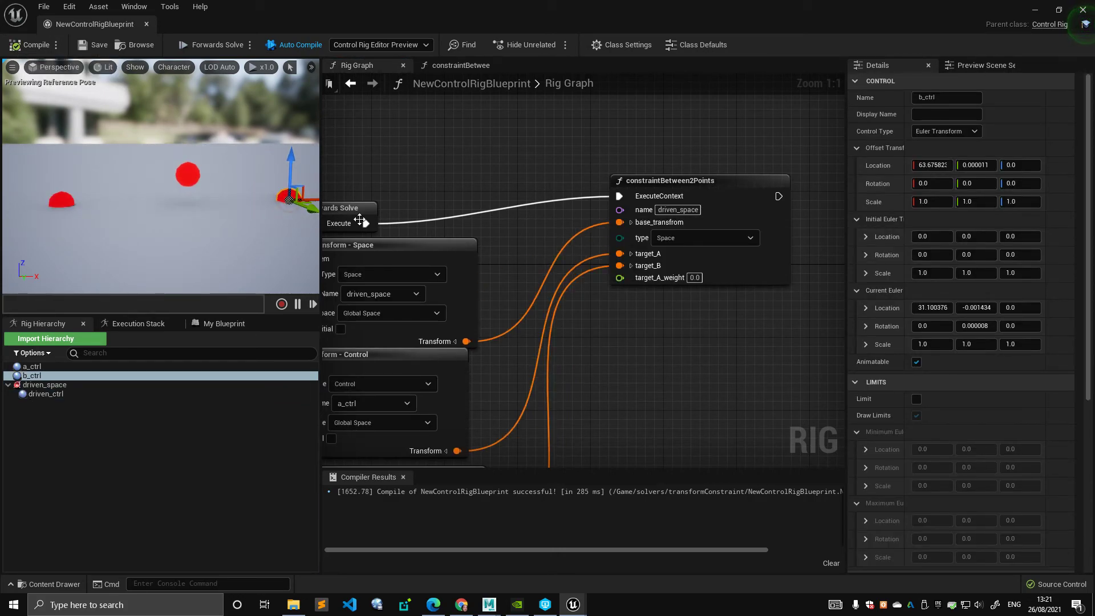
# Set the function node's target_A_weight to 0.8 and compile the blueprint
pyautogui.moveTo(618, 270); pyautogui.dragTo(608, 224, button='right')
pyautogui.click(688, 231)
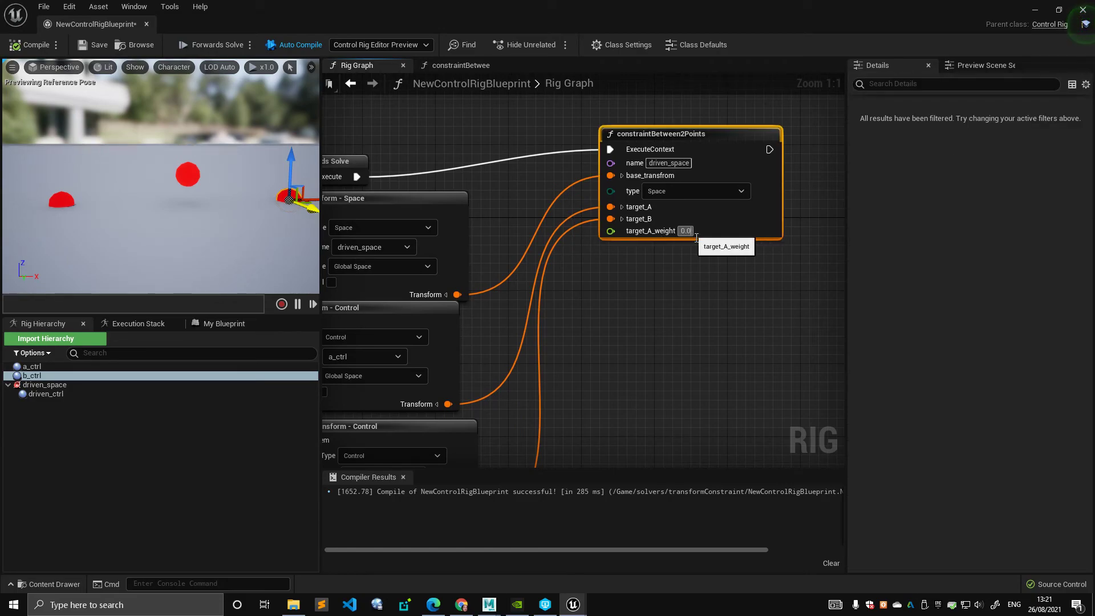
pyautogui.doubleClick(691, 233)
pyautogui.press('Return')
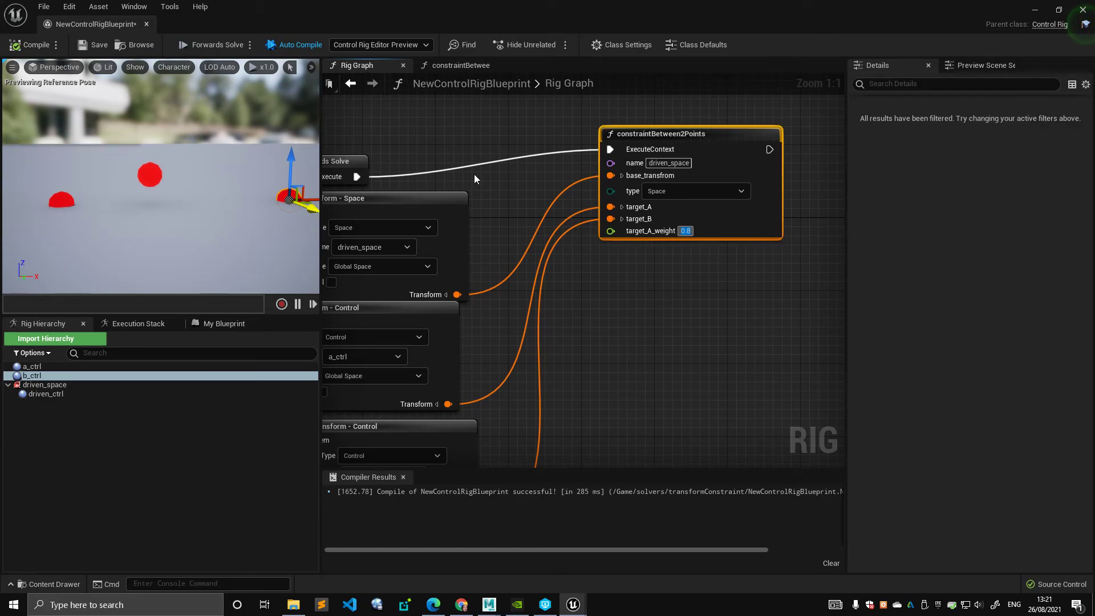
pyautogui.click(32, 44)
# Test the weighting by moving b_ctrl up and away from a_ctrl in the preview
pyautogui.moveTo(261, 200); pyautogui.dragTo(303, 97)
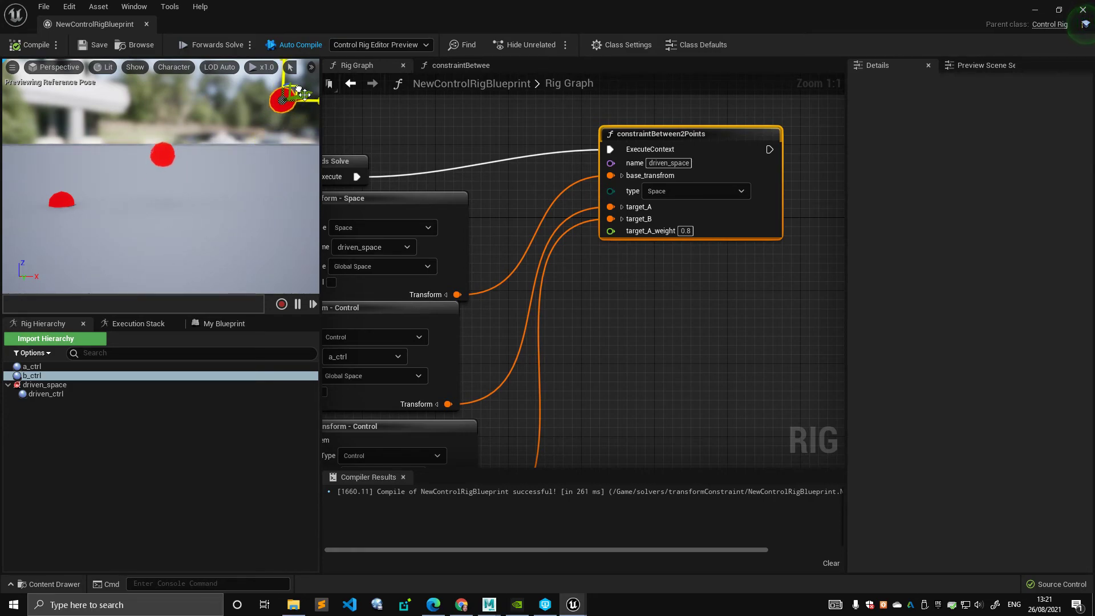
pyautogui.moveTo(302, 97); pyautogui.dragTo(253, 97, button='right')
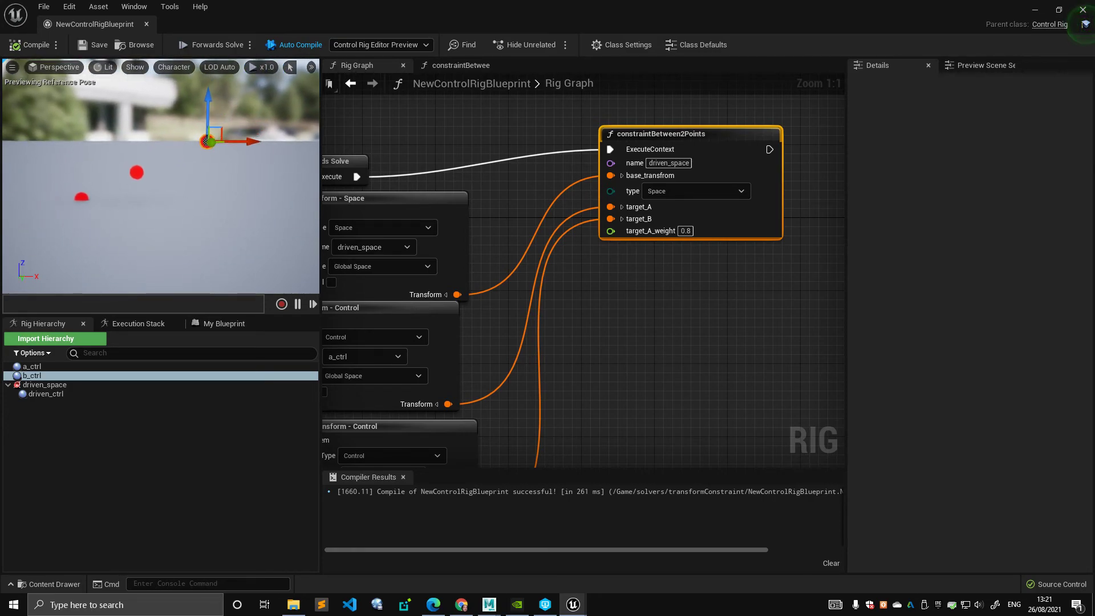
pyautogui.moveTo(220, 132); pyautogui.dragTo(307, 84)
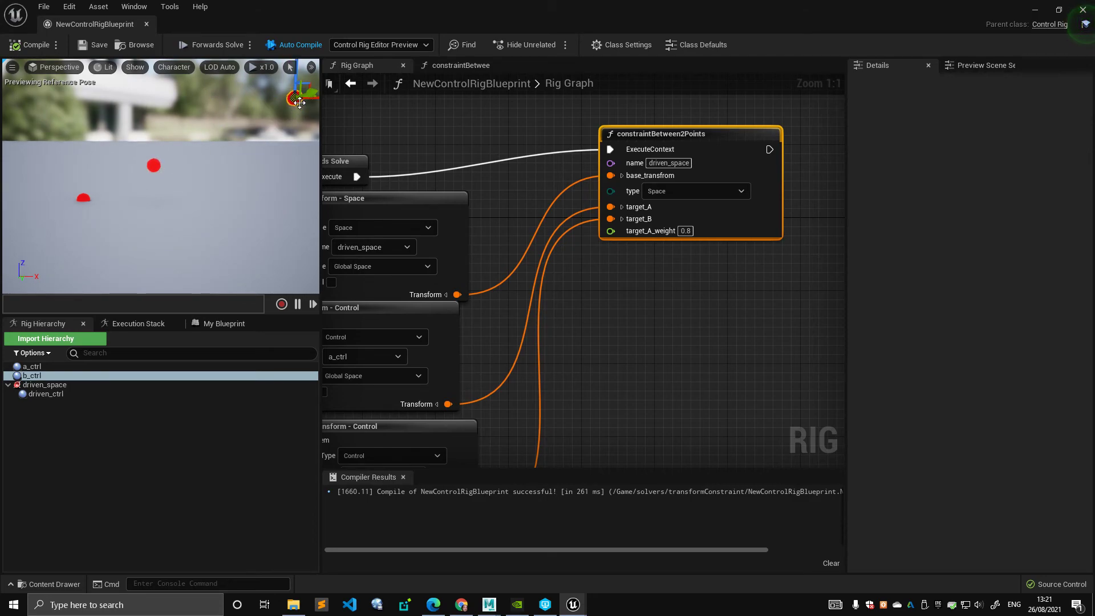
pyautogui.moveTo(307, 85); pyautogui.dragTo(291, 118, button='right')
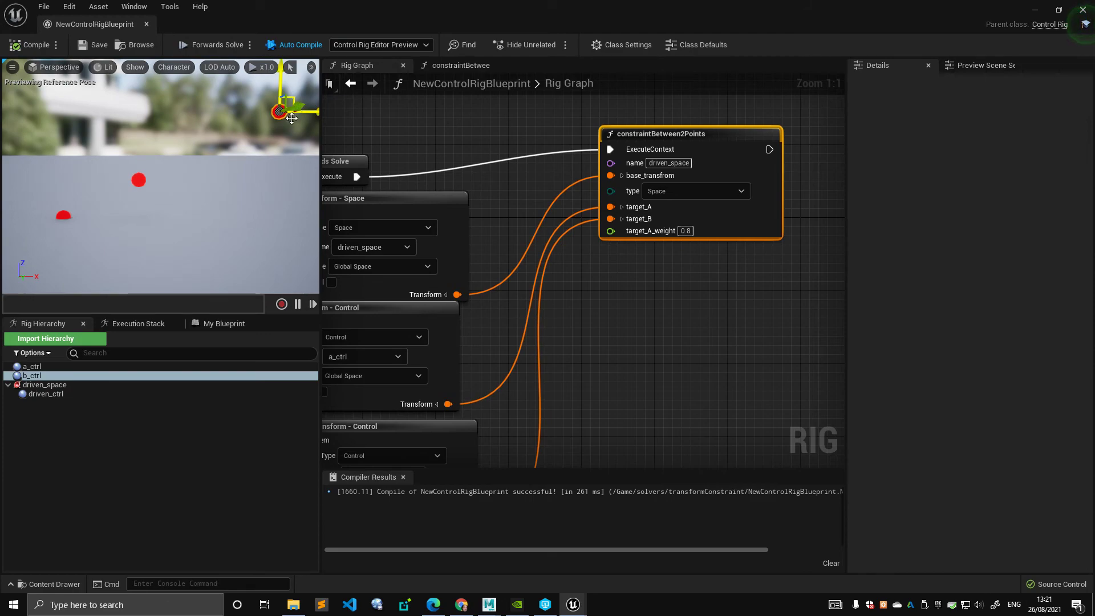
# Set the function node's target_A_weight to 0.9
pyautogui.click(685, 231)
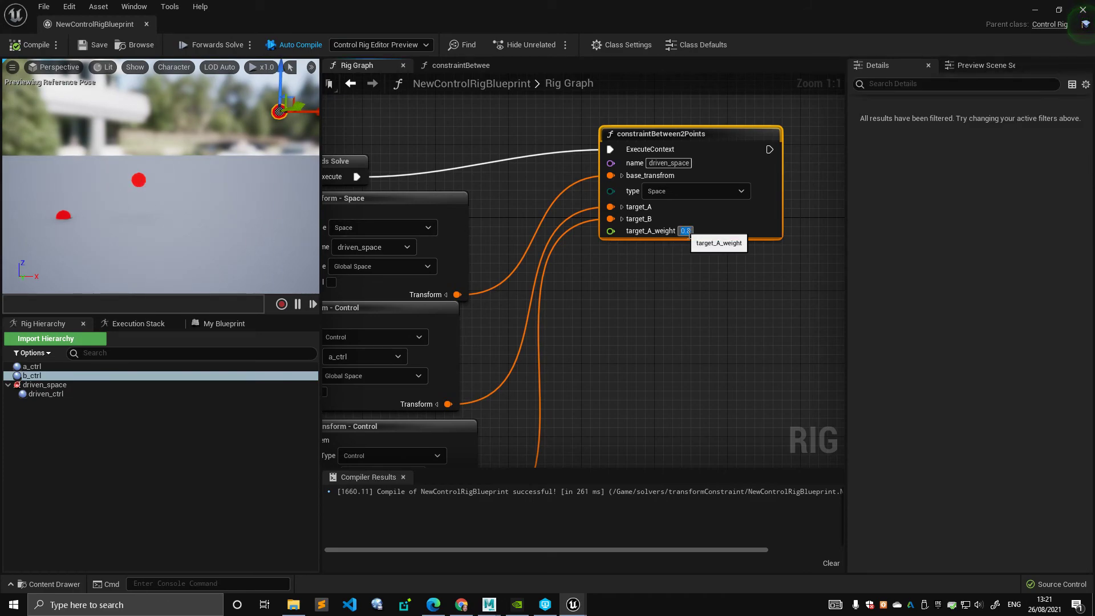
pyautogui.write('0.9')
pyautogui.press('Return')
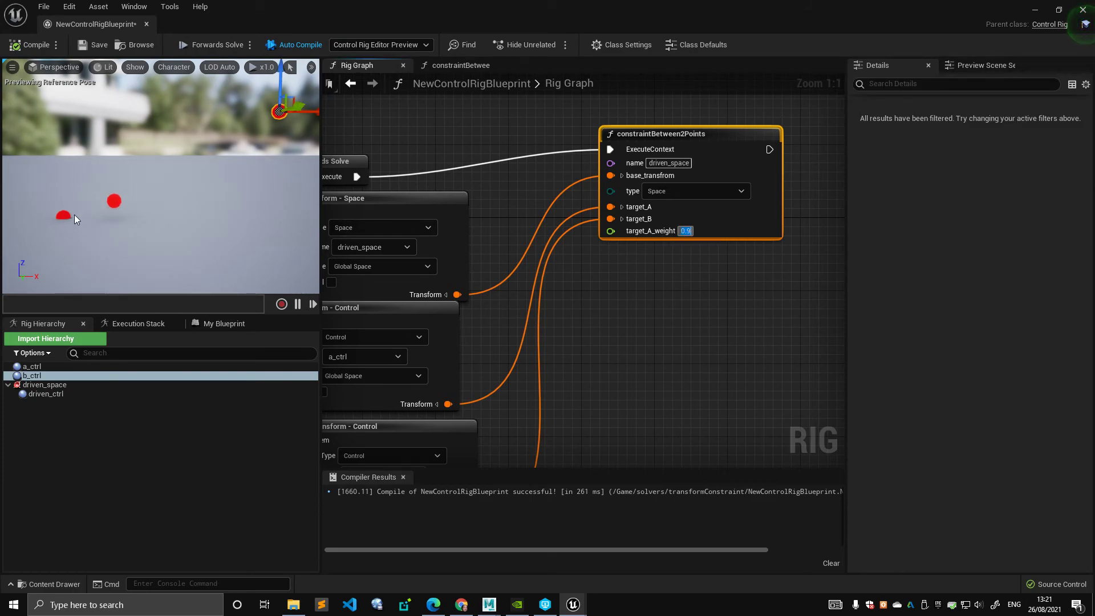
# Test the constraint by moving a_ctrl upward and b_ctrl sideways, and recompile to reset the controls
pyautogui.click(65, 218)
pyautogui.moveTo(76, 205); pyautogui.dragTo(121, 133)
pyautogui.click(279, 111)
pyautogui.moveTo(279, 111); pyautogui.dragTo(312, 107, button='right')
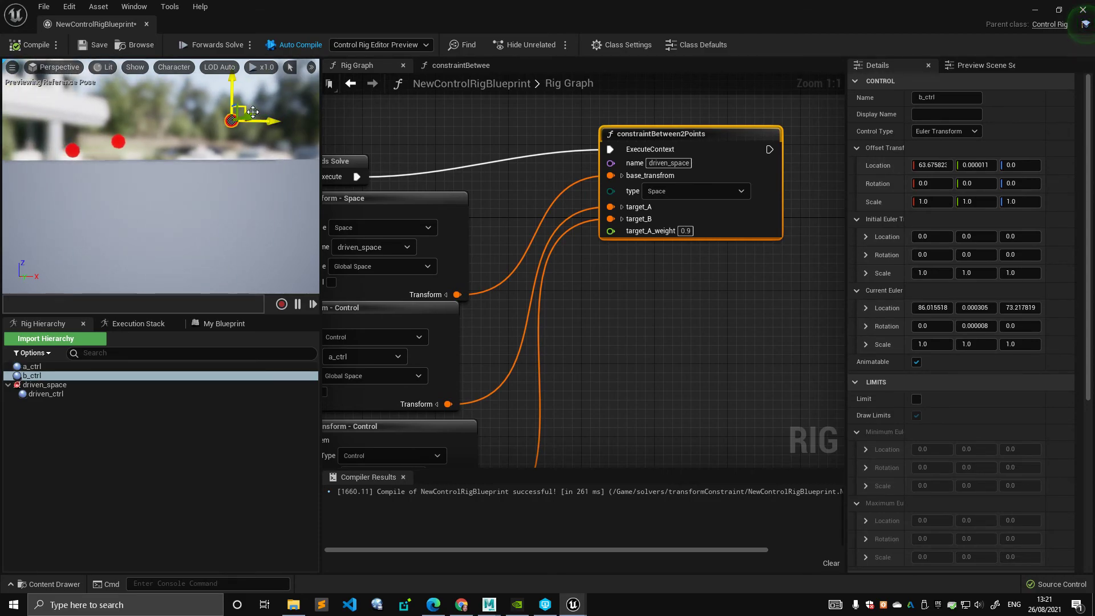
pyautogui.moveTo(247, 108); pyautogui.dragTo(323, 126)
pyautogui.click(34, 46)
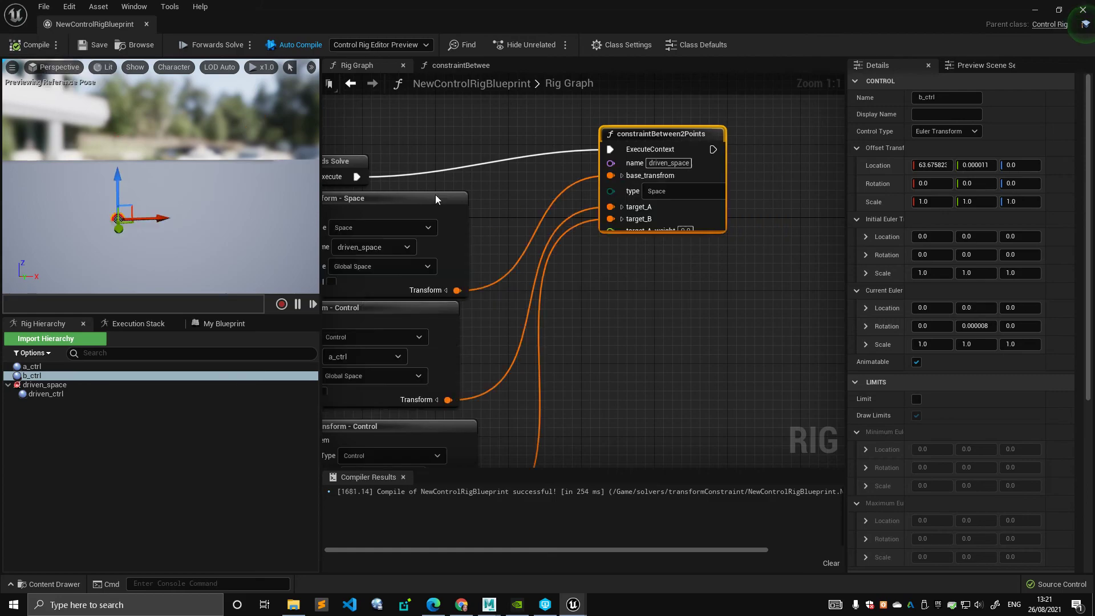
# Set the function node's target_A_weight to 0.98 and compile the blueprint
pyautogui.click(655, 232)
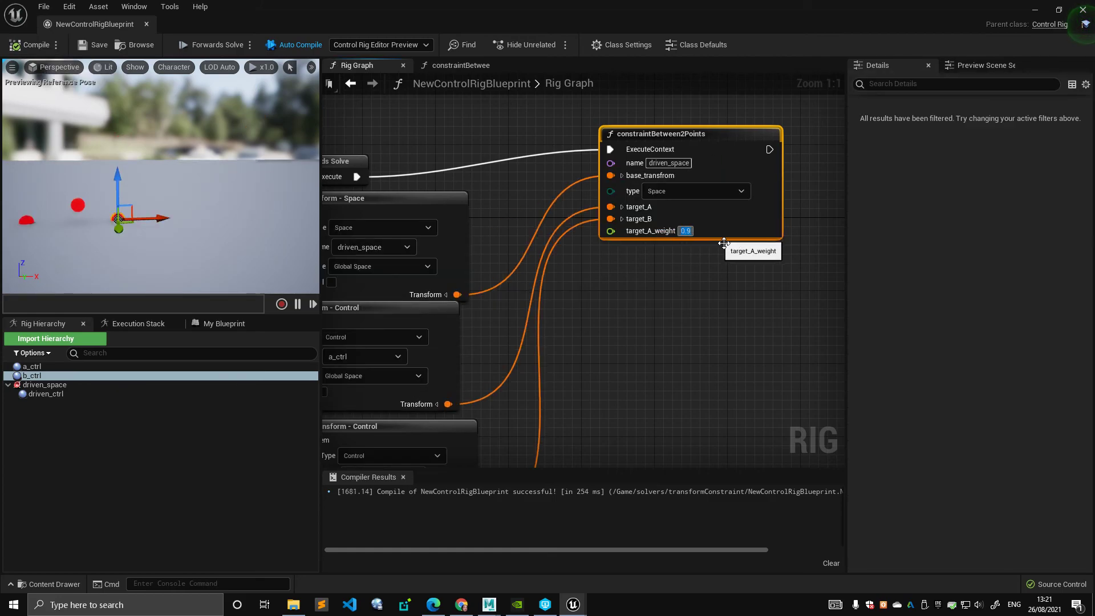
pyautogui.write('0.98')
pyautogui.click(35, 48)
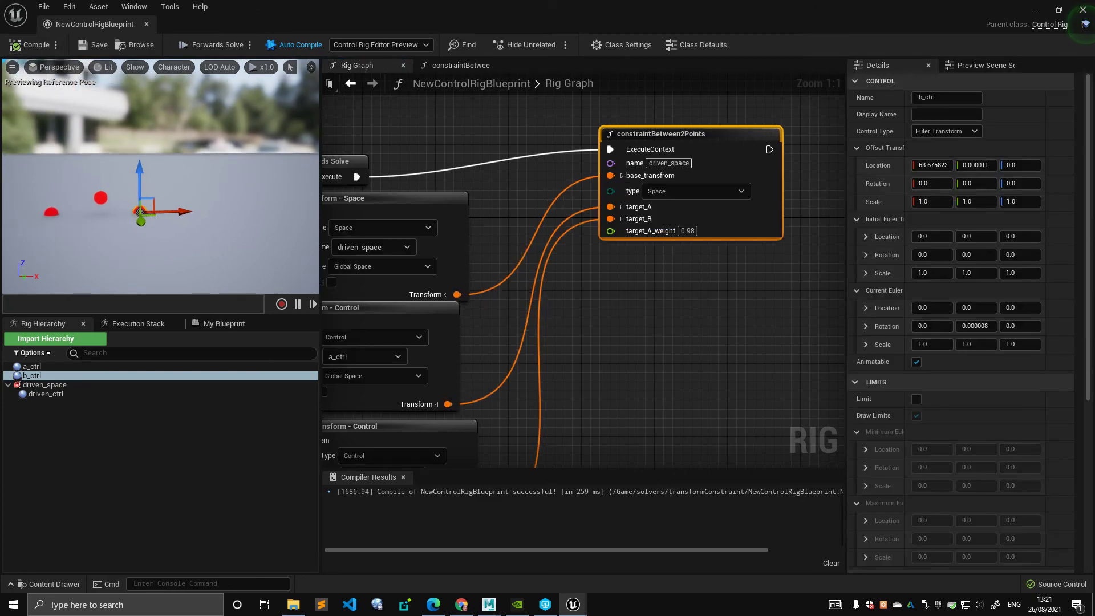
pyautogui.keyDown('alt'); pyautogui.moveTo(141, 194); pyautogui.dragTo(201, 180); pyautogui.keyUp('alt')
pyautogui.click(36, 48)
# Move the Forwards Solve node up and align the three Get Transform nodes in an evenly spaced column beneath it
pyautogui.scroll(-2, 495, 149)
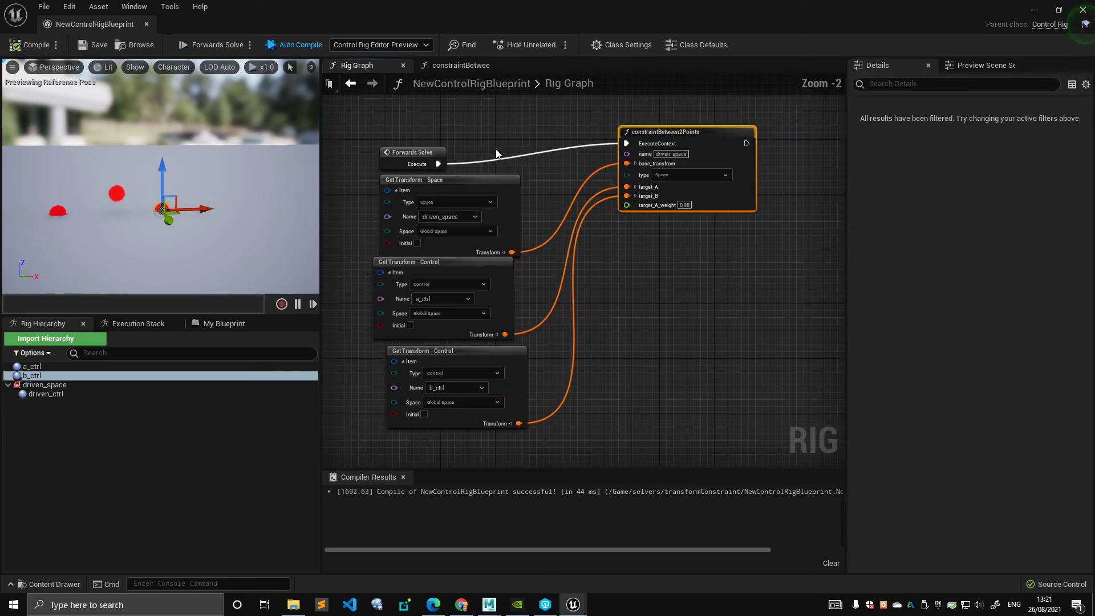
pyautogui.scroll(-2, 632, 298)
pyautogui.scroll(2, 632, 298)
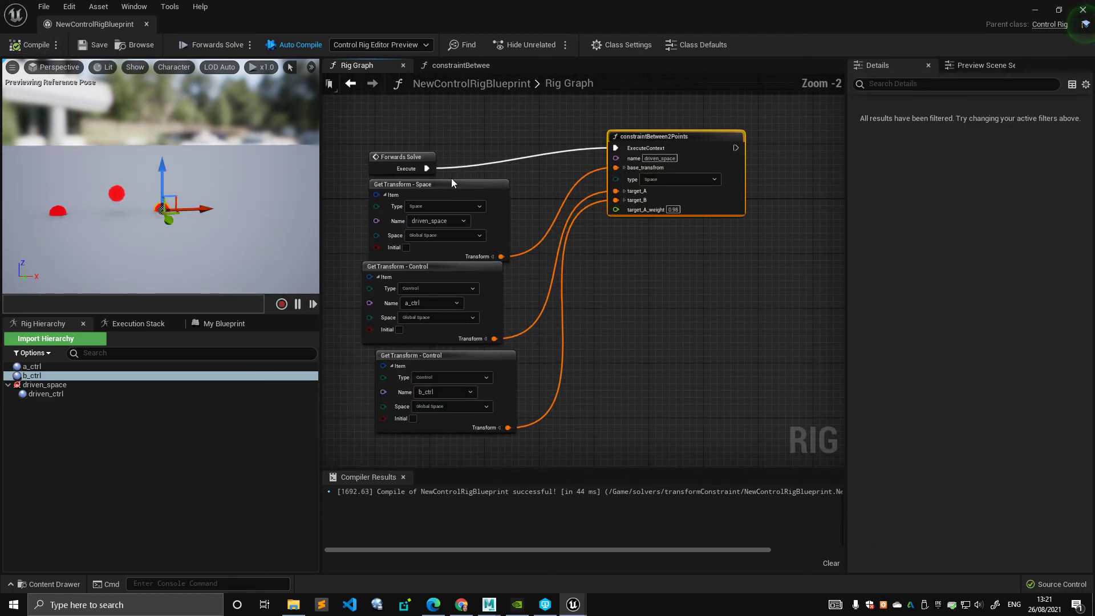
pyautogui.click(428, 147)
pyautogui.moveTo(355, 208); pyautogui.dragTo(513, 384)
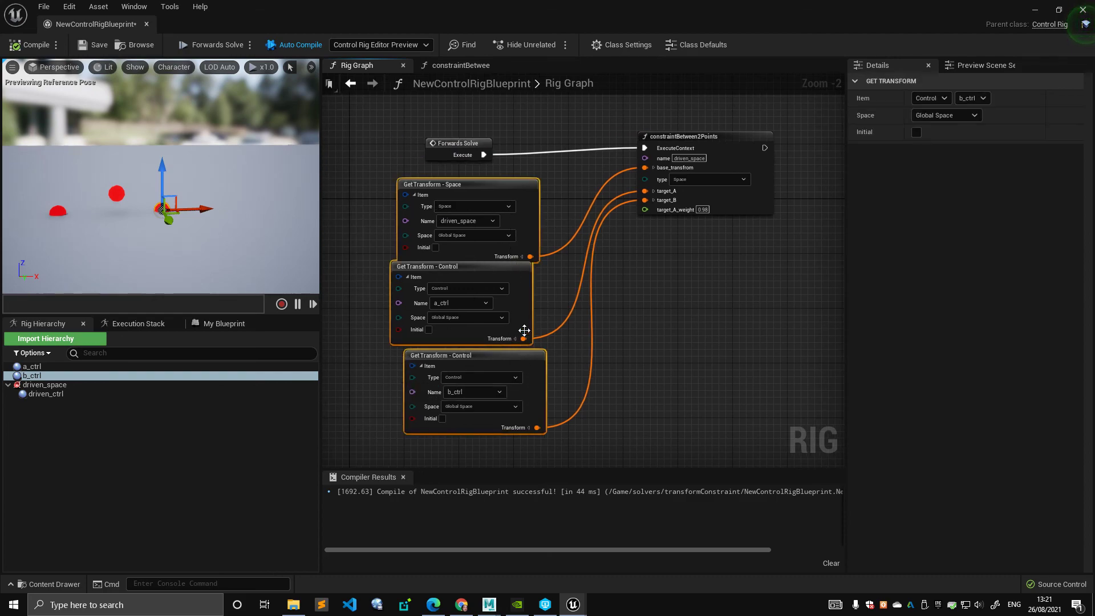
pyautogui.click(552, 214)
pyautogui.moveTo(530, 216); pyautogui.dragTo(528, 210)
pyautogui.moveTo(517, 270); pyautogui.dragTo(522, 268)
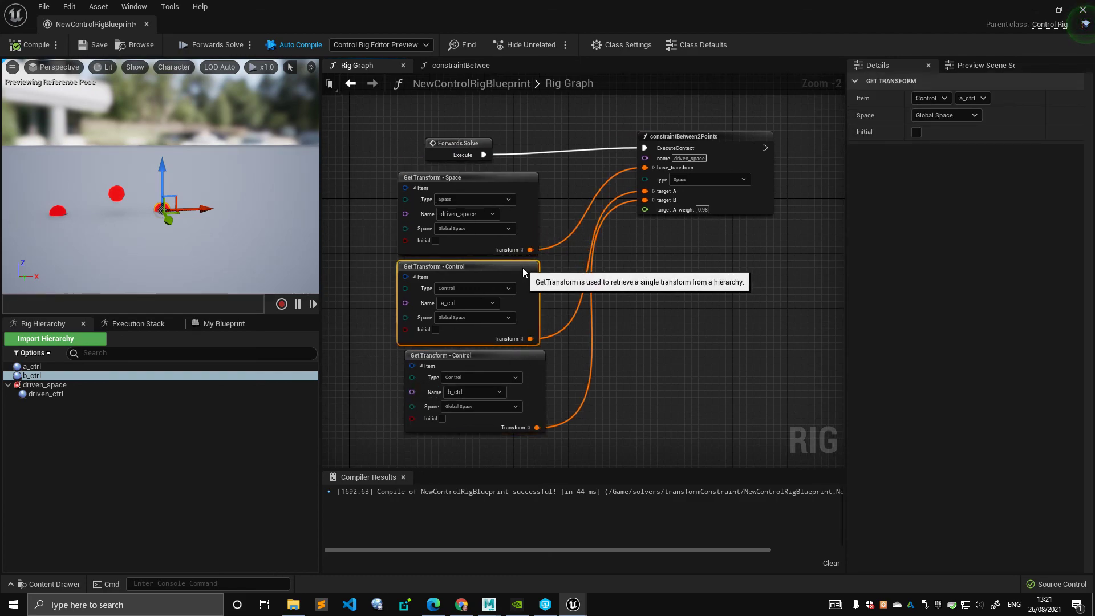
pyautogui.moveTo(542, 360); pyautogui.dragTo(532, 360)
pyautogui.click(655, 316)
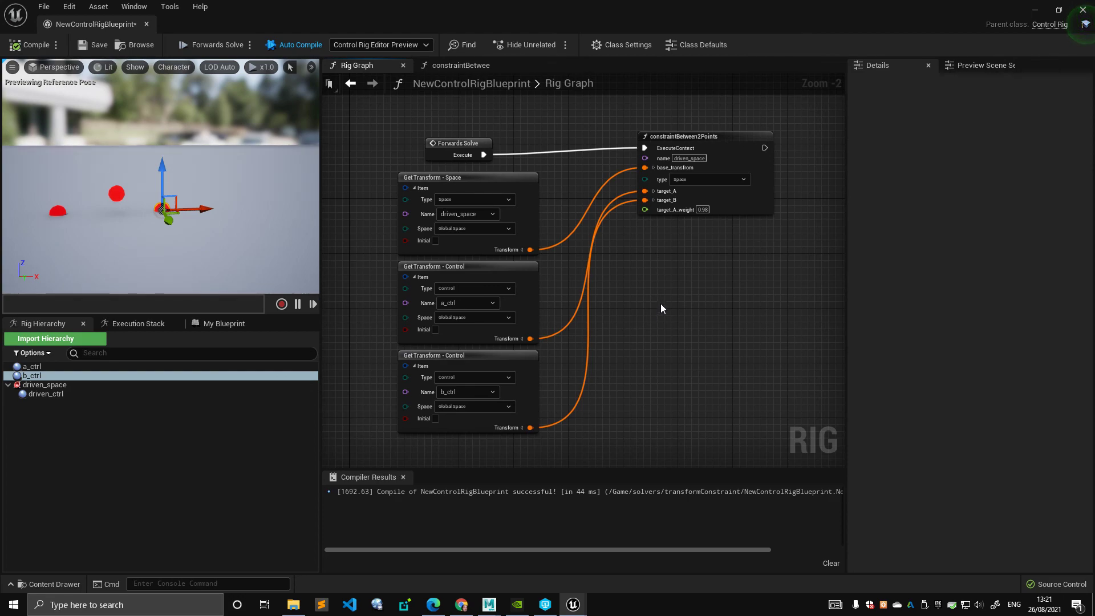
pyautogui.moveTo(661, 307); pyautogui.dragTo(658, 311, button='right')
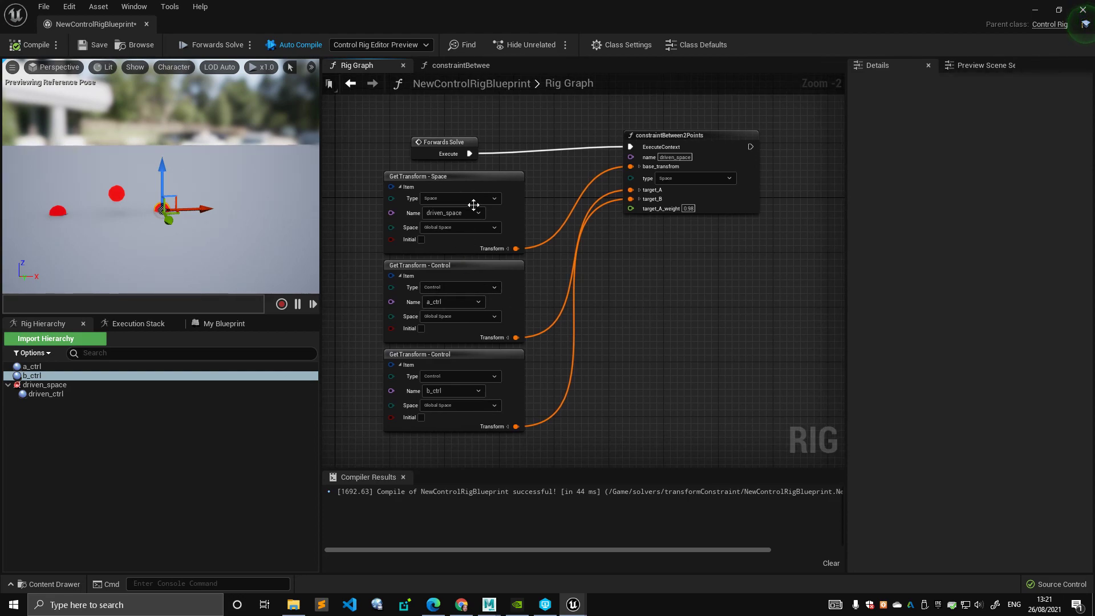
# Collapse the Item pins on all three Get Transform nodes
pyautogui.scroll(-3, 537, 224)
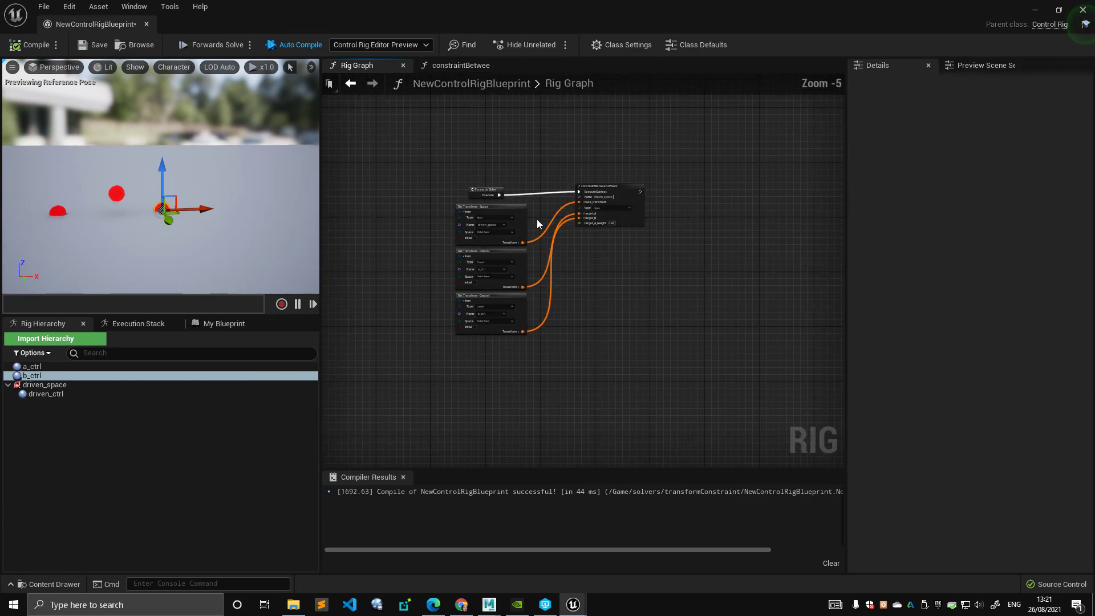
pyautogui.scroll(3, 543, 200)
pyautogui.click(387, 218)
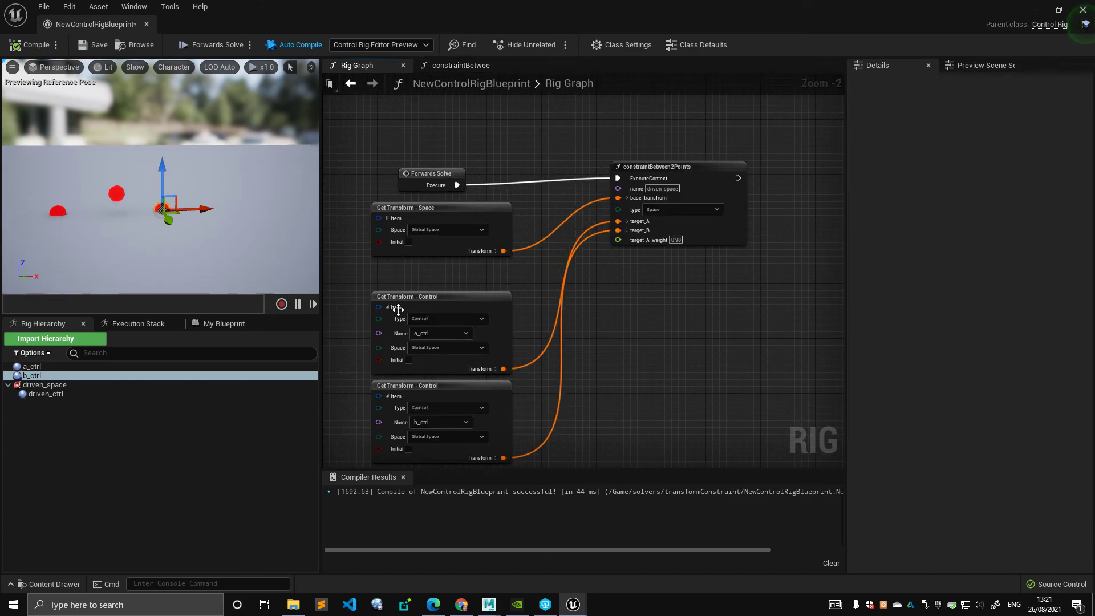
pyautogui.click(387, 307)
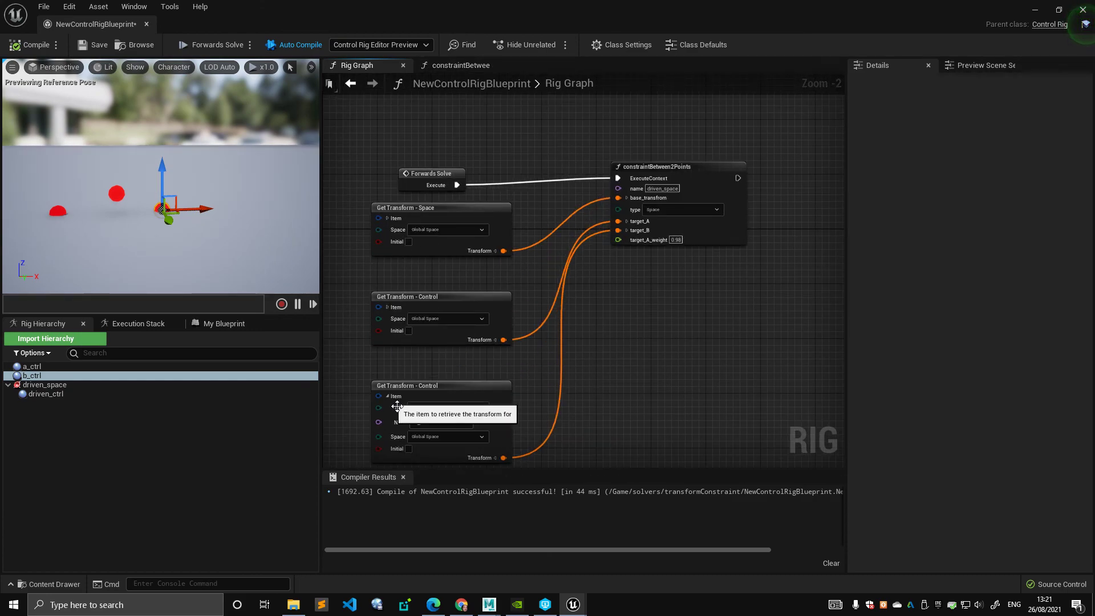
pyautogui.click(387, 396)
# Close the gaps between the stacked Get Transform nodes and move constraintBetween2Points closer, level with the Forwards Solve node
pyautogui.moveTo(408, 389); pyautogui.dragTo(417, 361)
pyautogui.moveTo(344, 292); pyautogui.dragTo(454, 419)
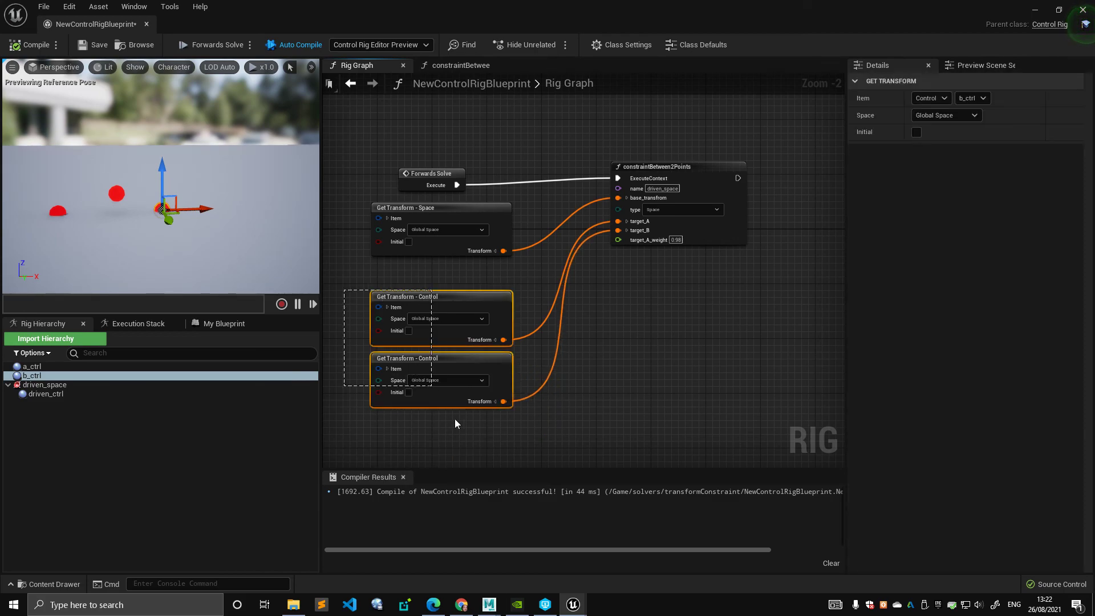
pyautogui.moveTo(459, 306); pyautogui.dragTo(457, 278)
pyautogui.moveTo(689, 166); pyautogui.dragTo(675, 172)
pyautogui.click(600, 142)
pyautogui.scroll(-2, 656, 305)
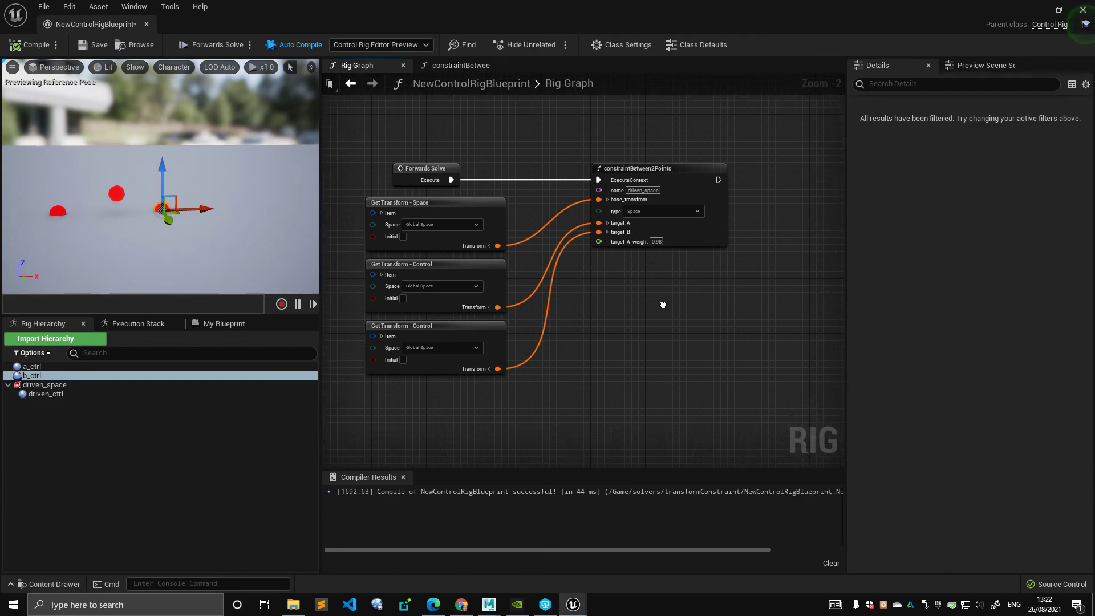
pyautogui.scroll(2, 640, 303)
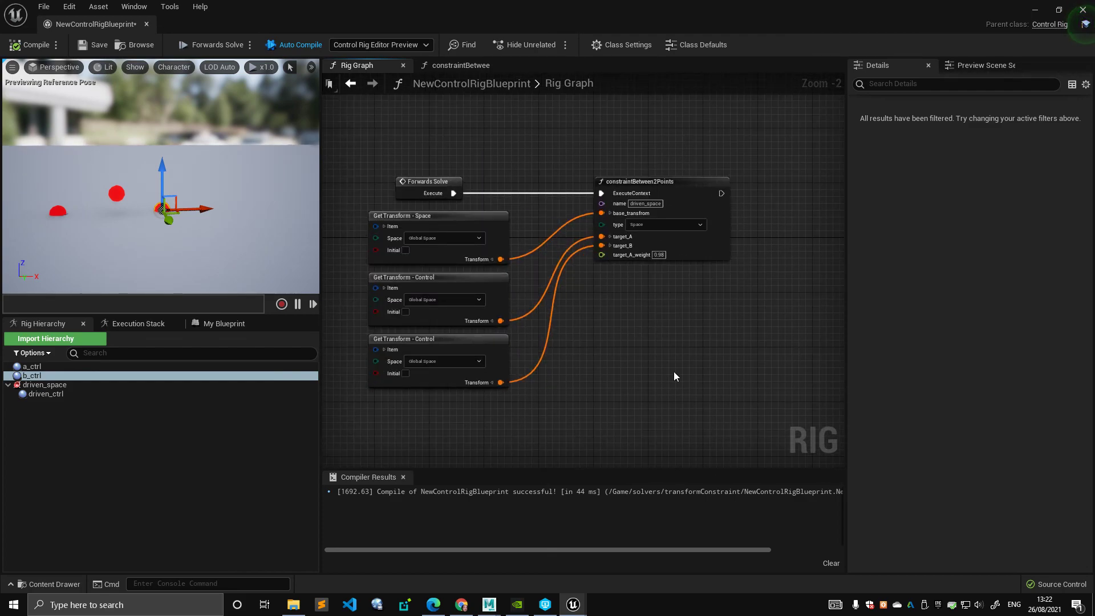